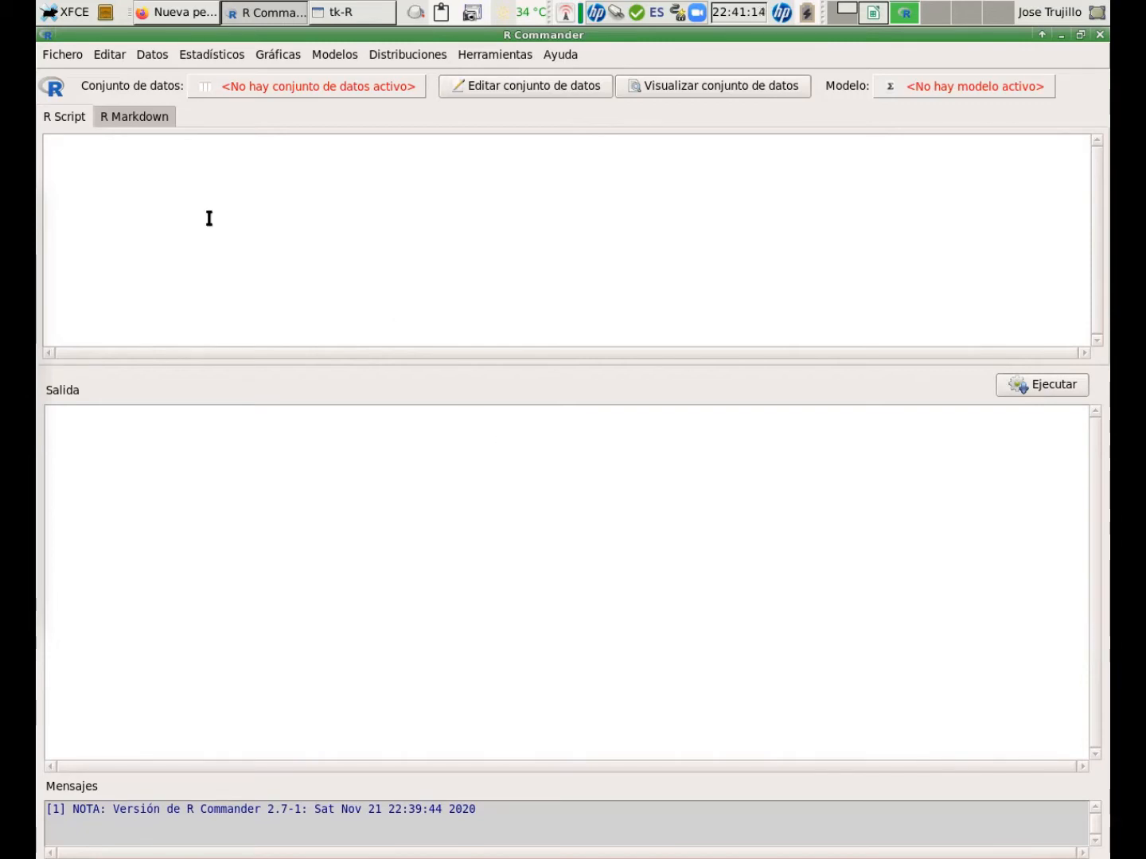
Open the script file Maiz.R.
click(67, 56)
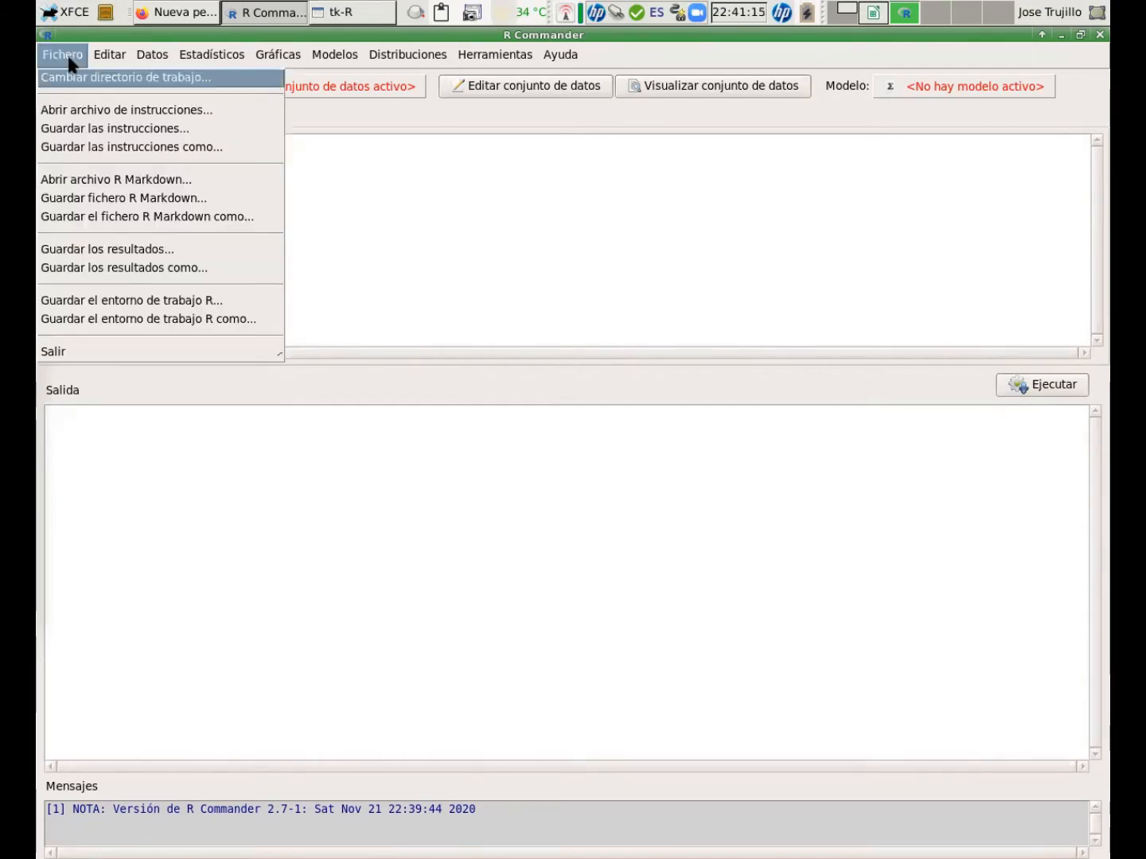
click(58, 110)
click(355, 433)
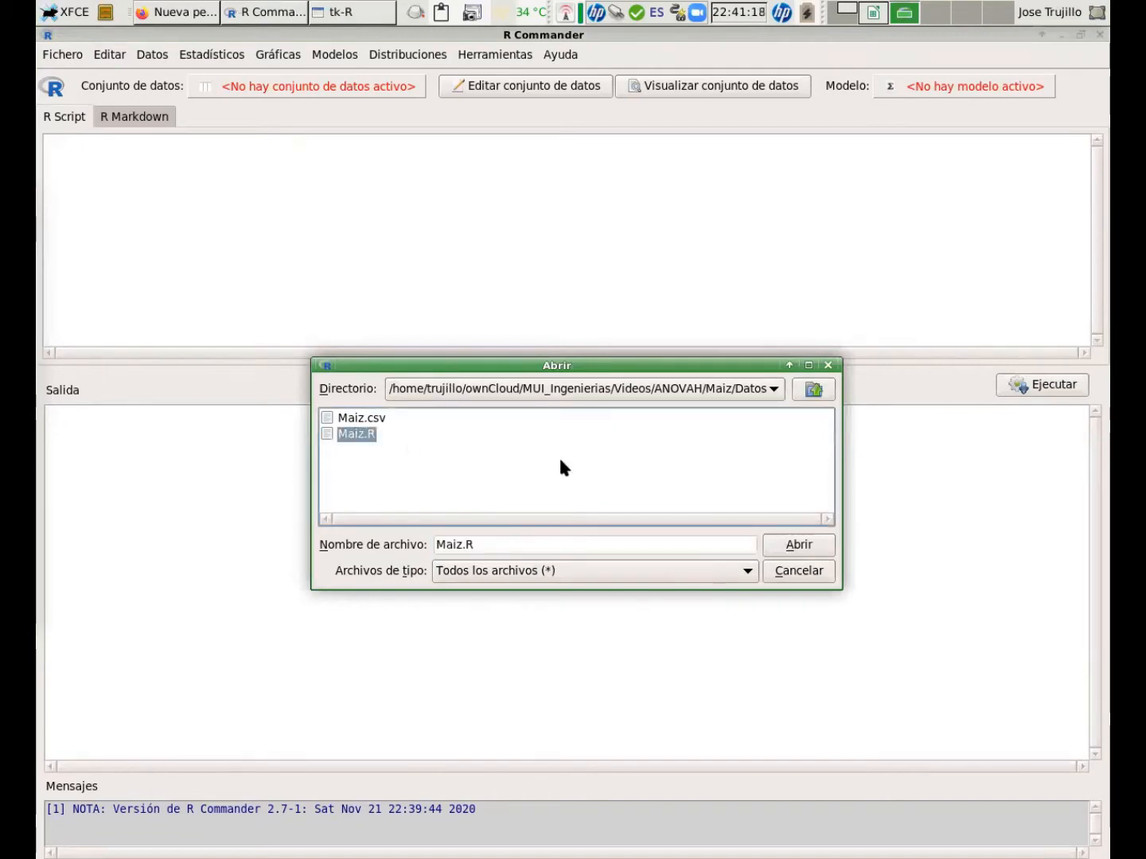
click(830, 548)
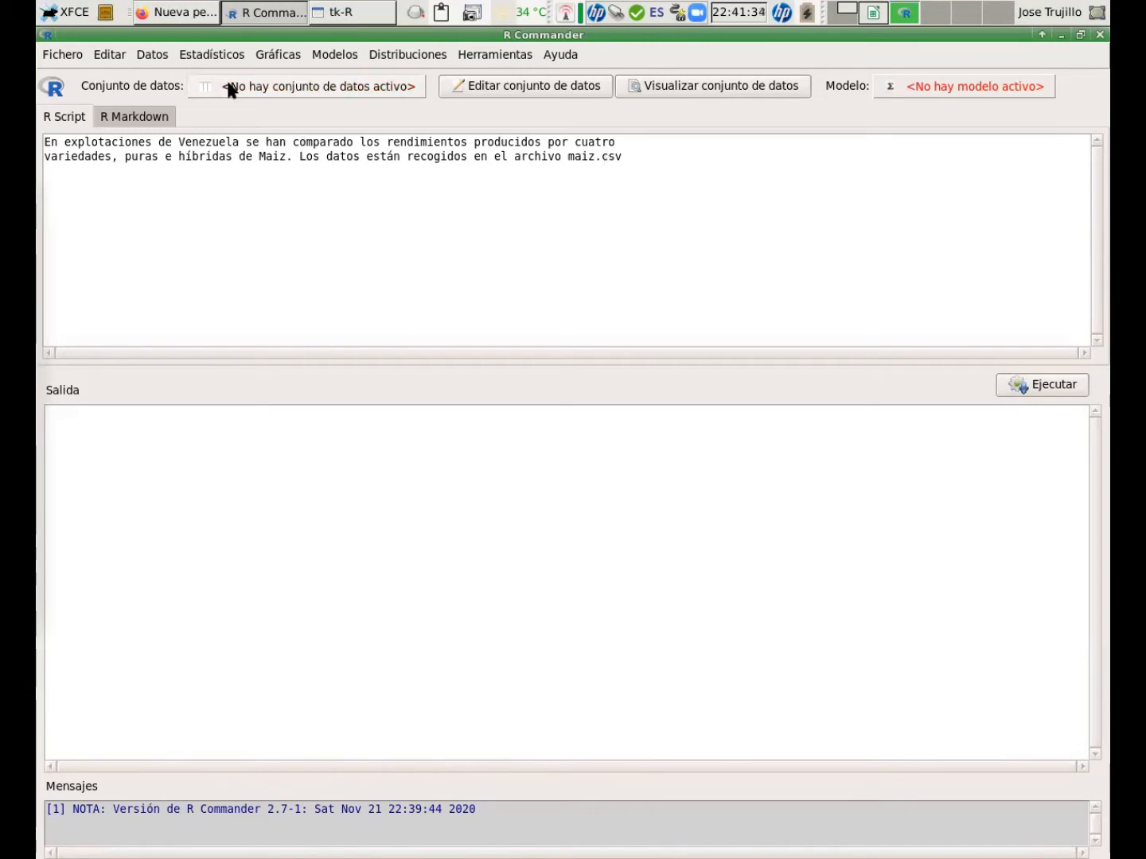
Import Maiz.csv from a text file as dataset Maiz, using comma as the field separator.
click(159, 56)
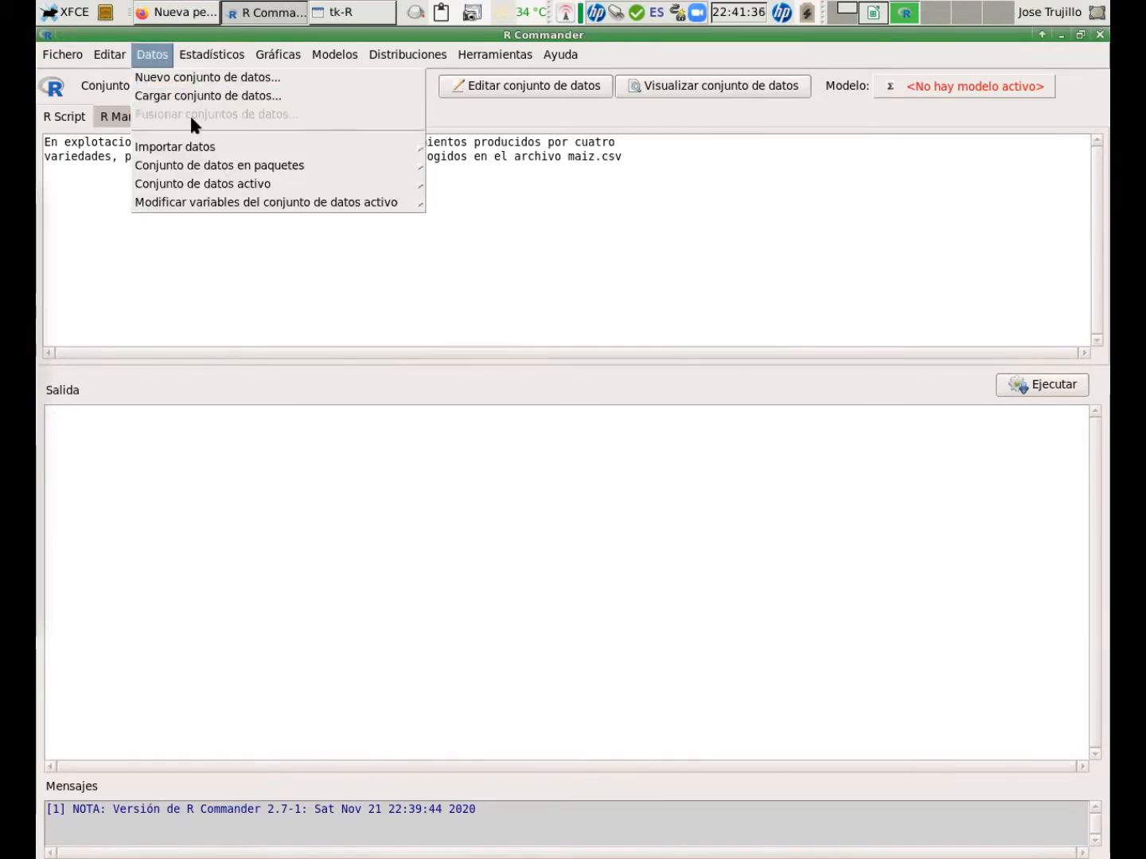
click(223, 289)
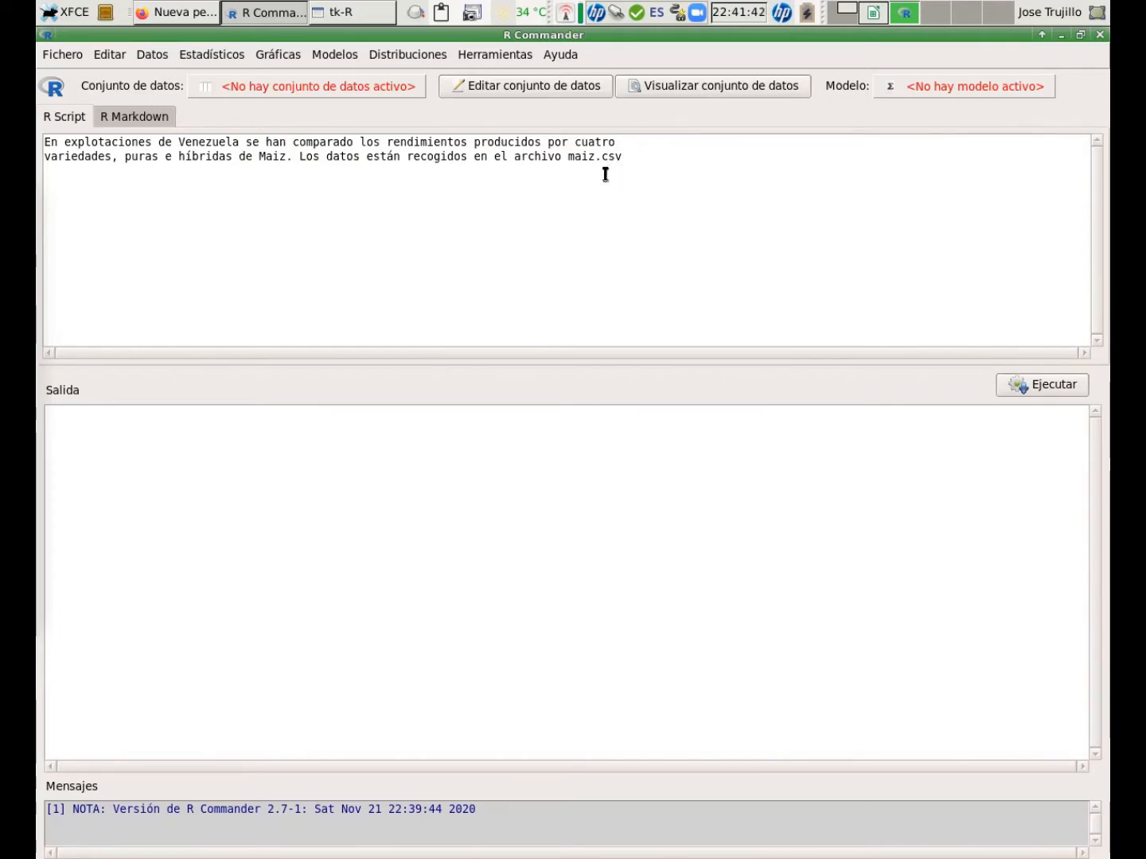
click(148, 55)
mouse_move(178, 146)
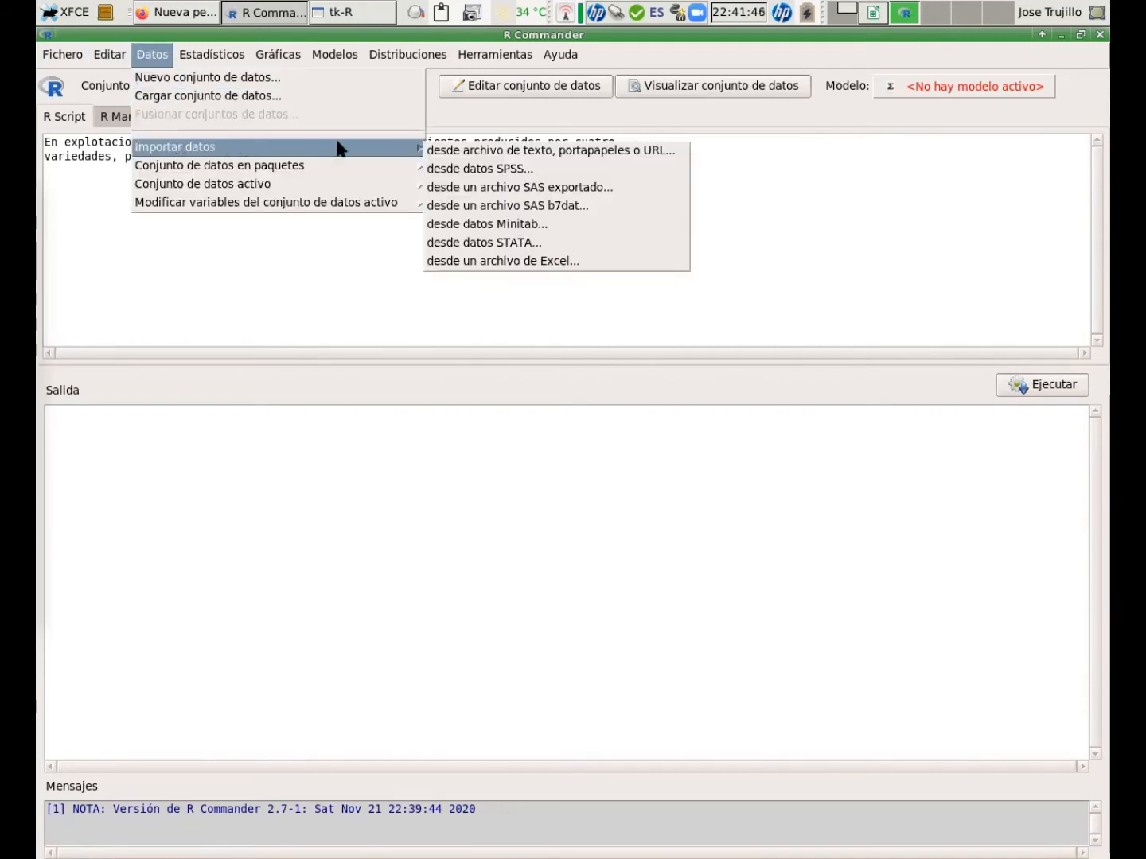
click(474, 151)
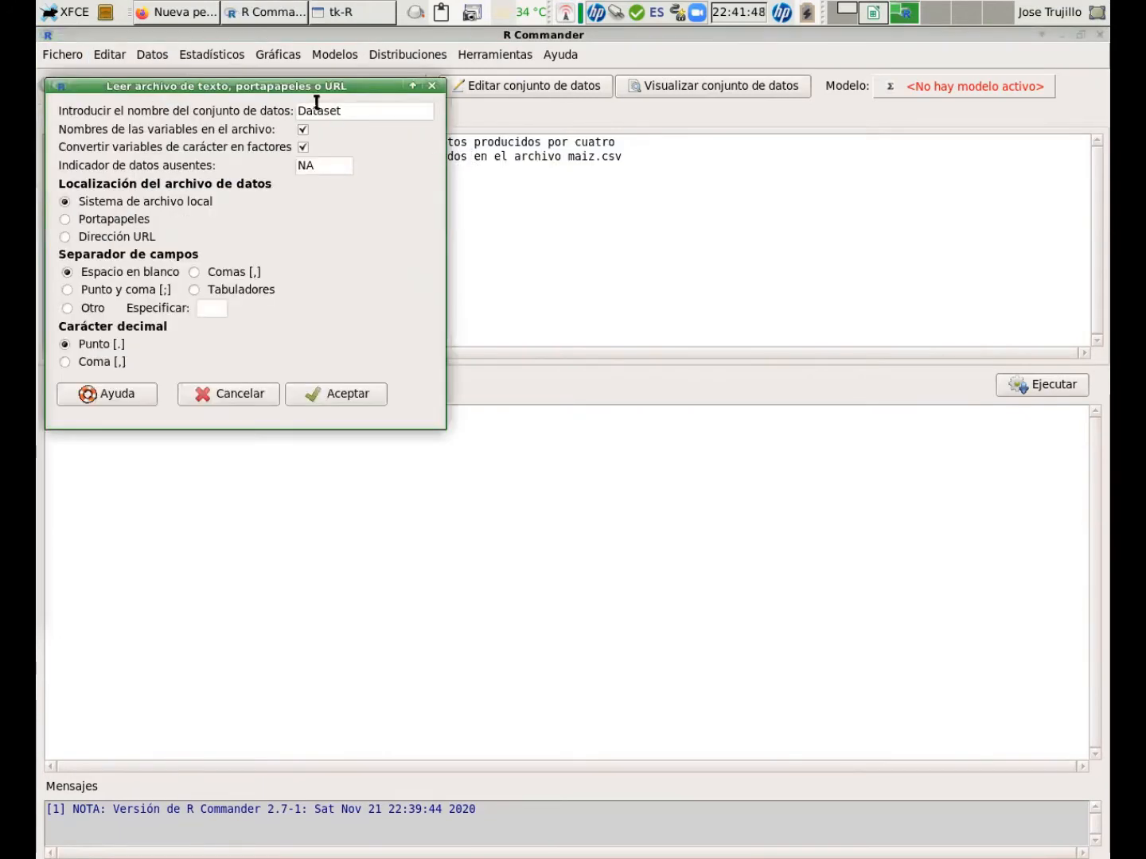
drag(325, 83, 569, 101)
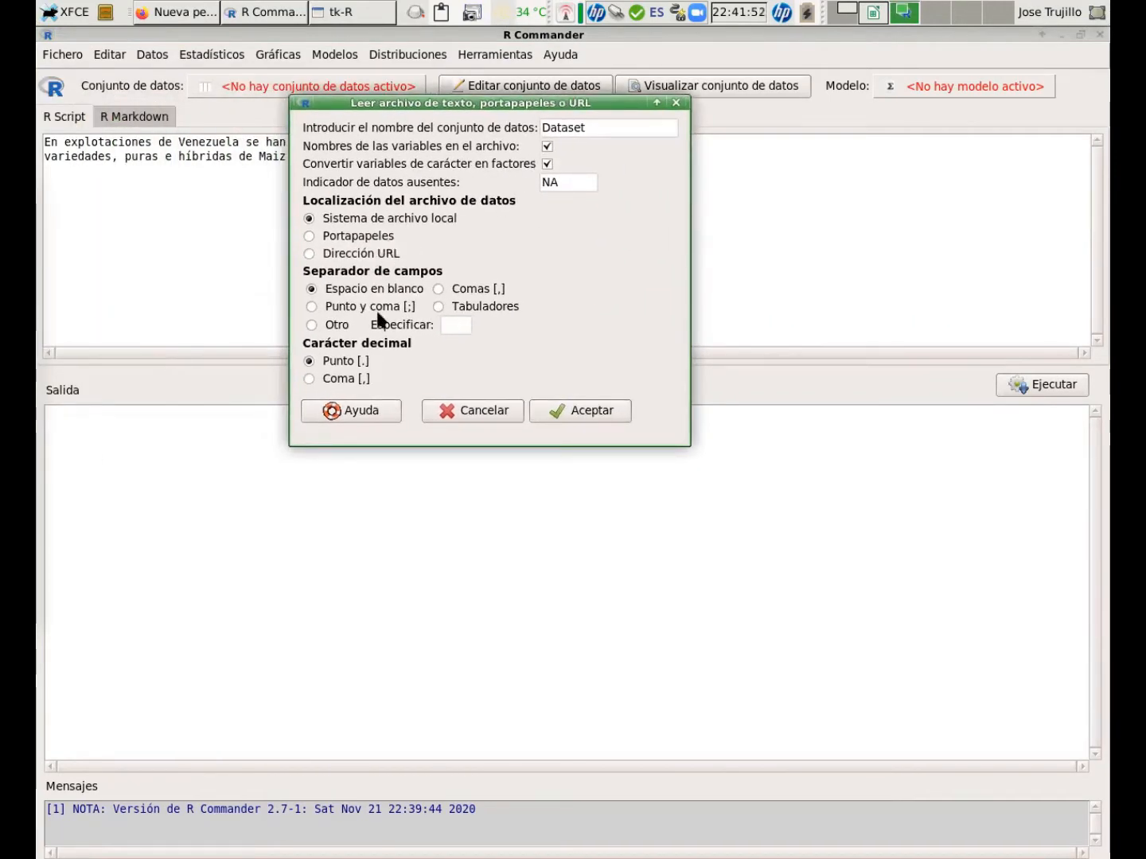
click(439, 289)
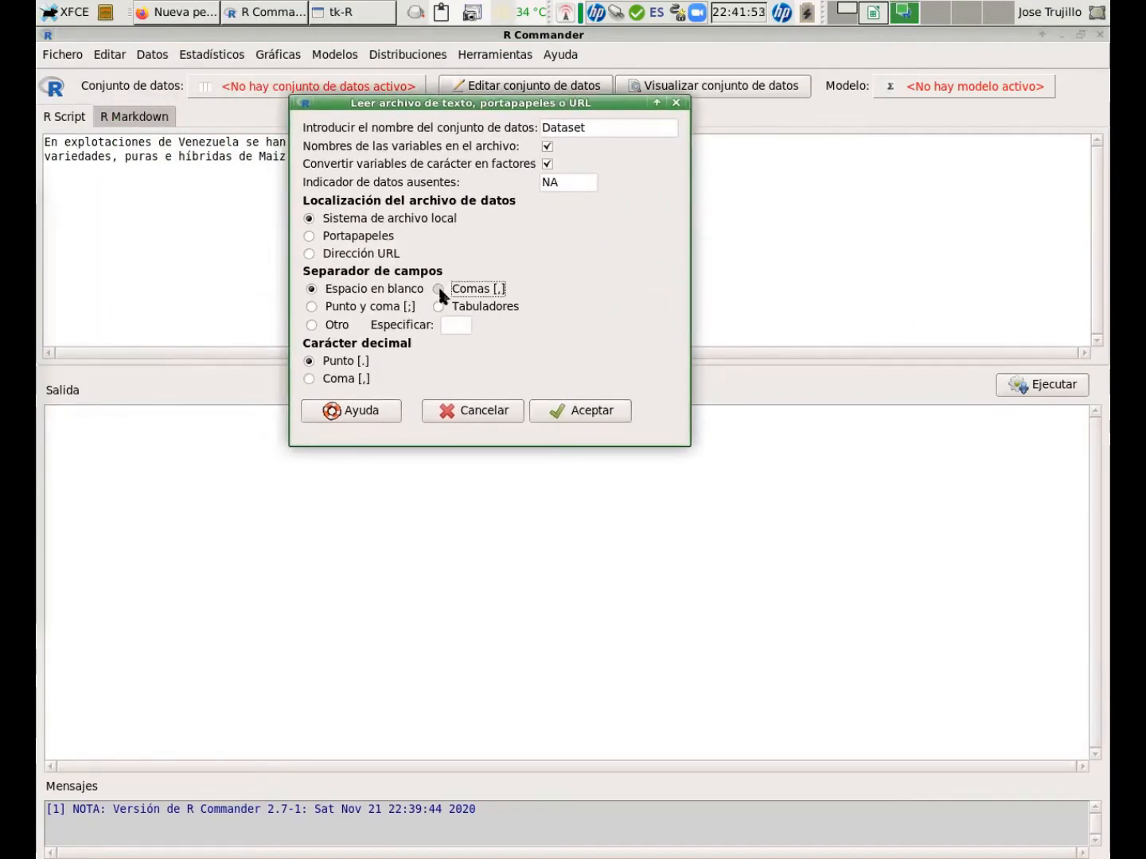
double_click(606, 128)
text(Maiz)
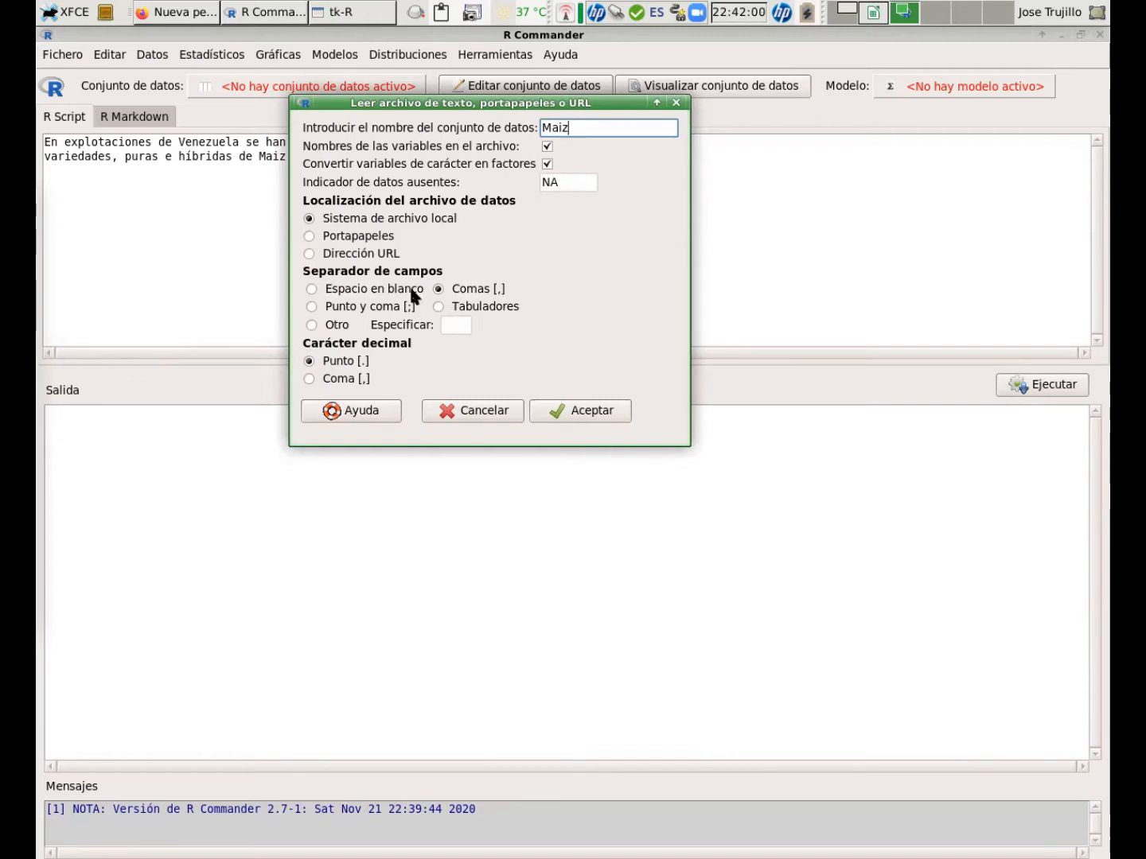
click(567, 410)
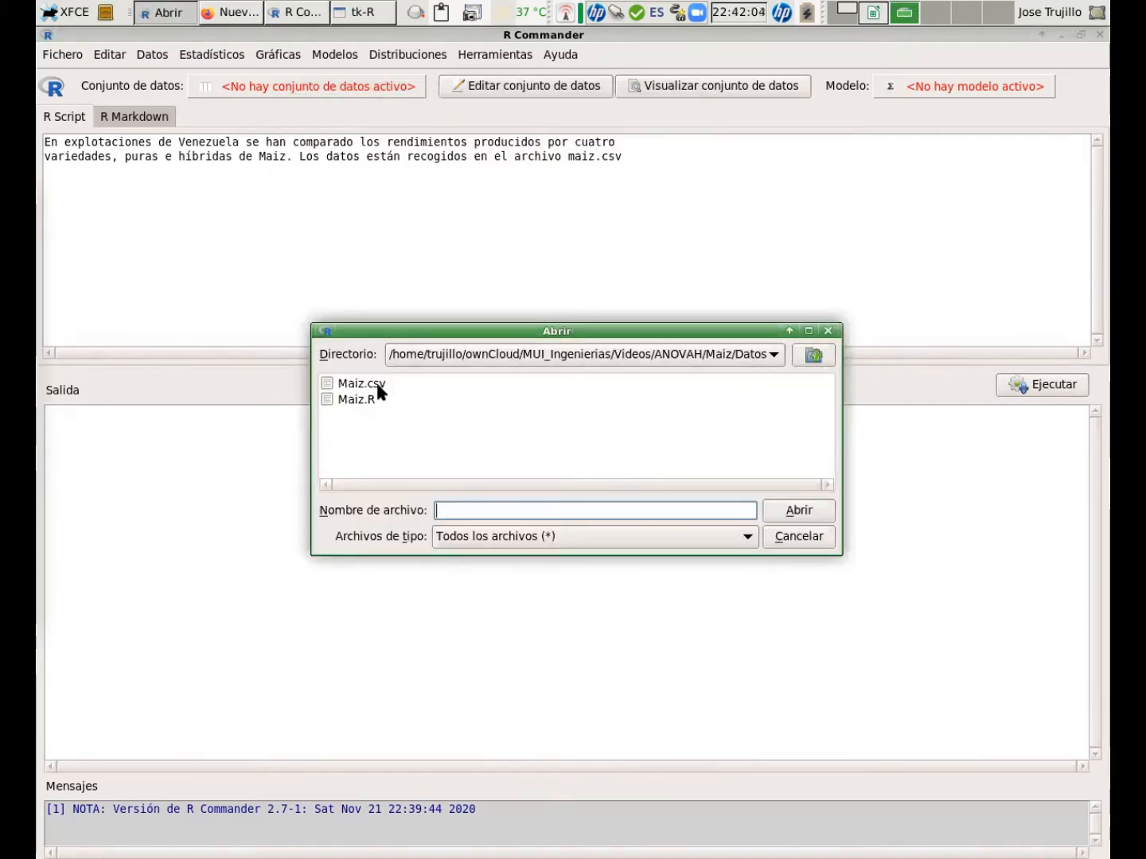
click(379, 386)
click(818, 516)
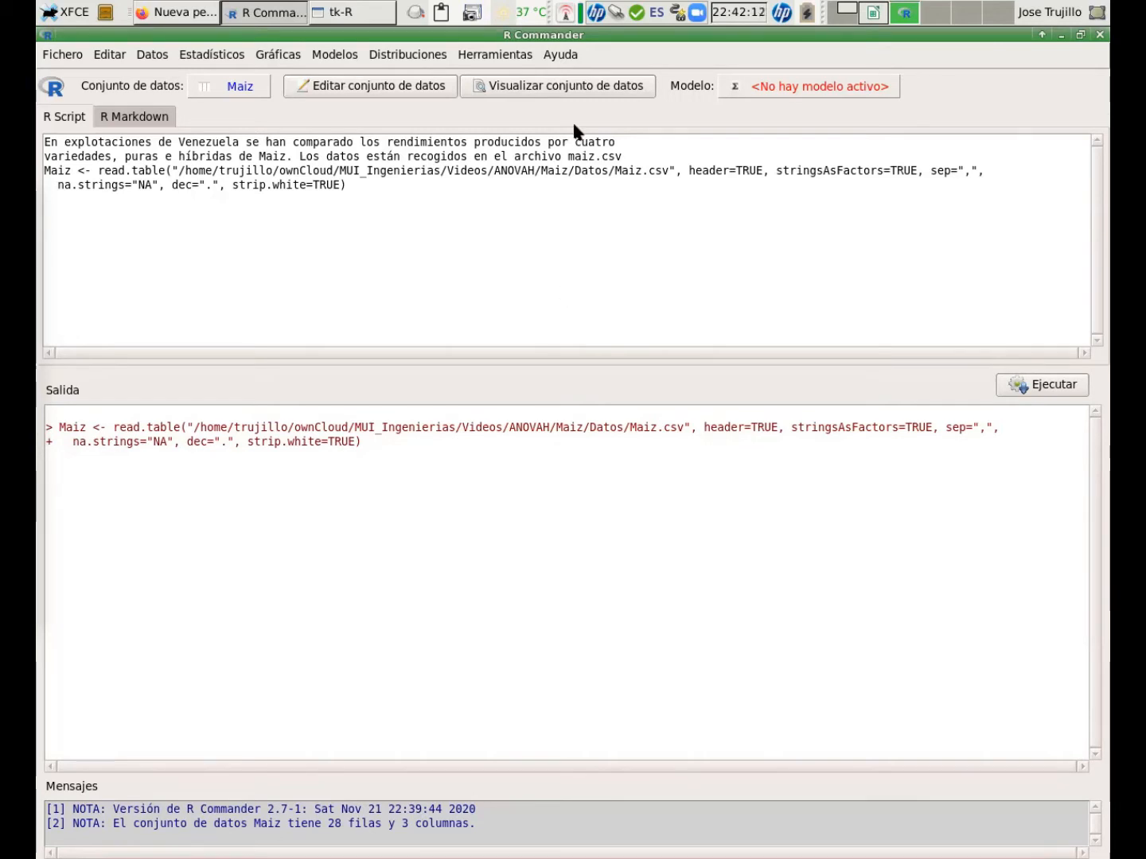
View the contents of the Maiz dataset, then close the viewer.
click(567, 90)
drag(1016, 409, 476, 431)
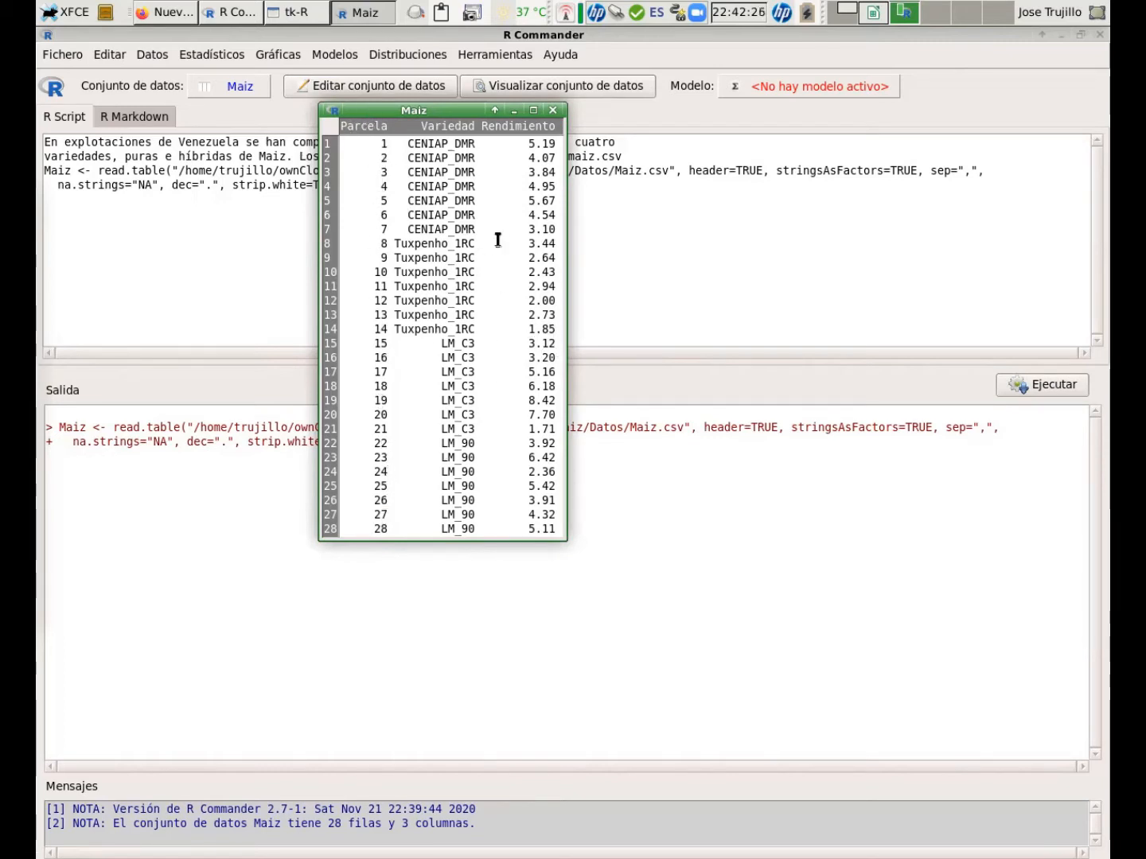
click(552, 110)
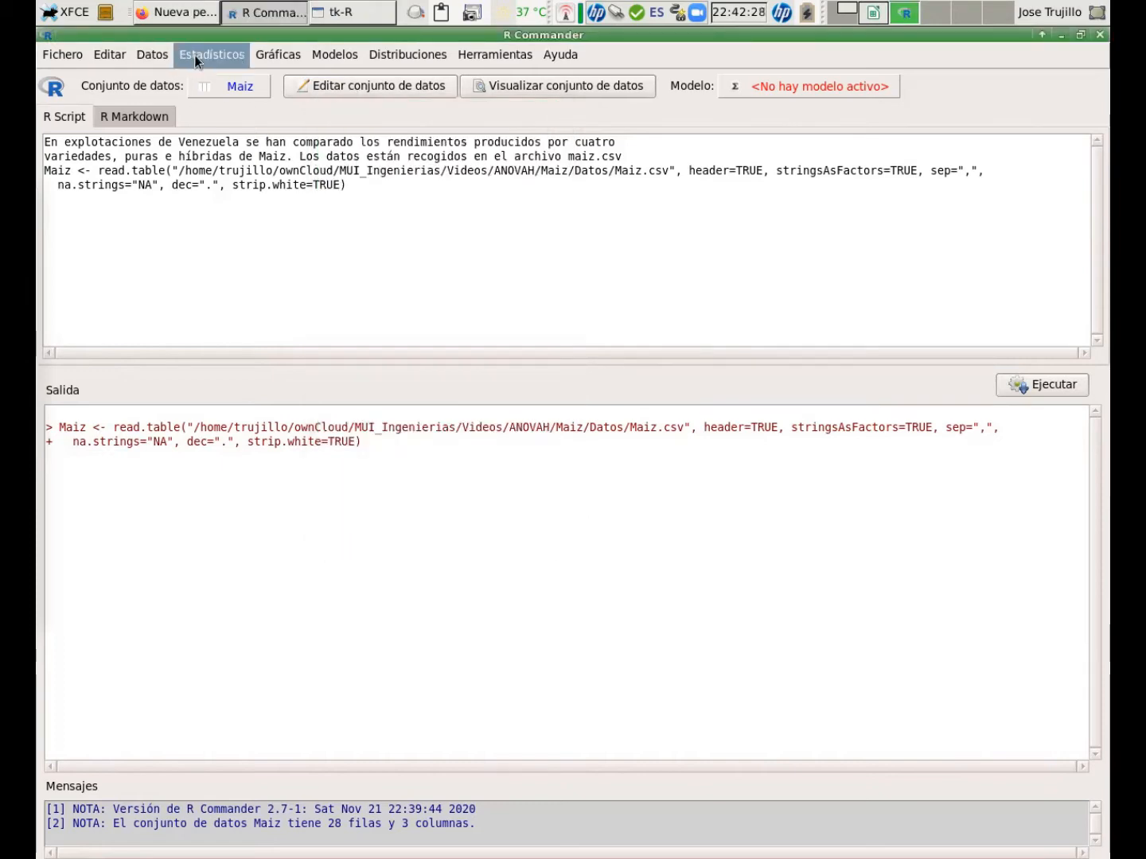
Produce a summary of the active Maiz dataset.
click(194, 55)
mouse_move(211, 77)
click(367, 82)
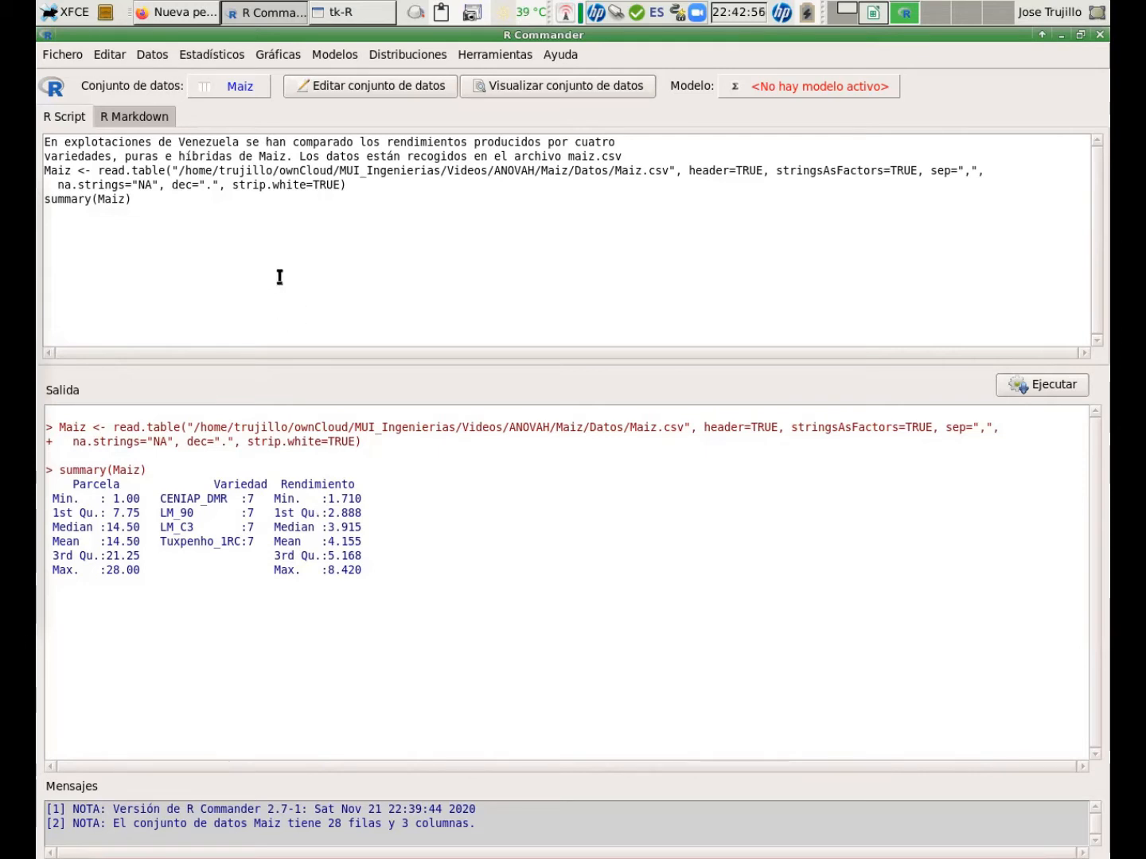
Run a one-way ANOVA of Rendimiento grouped by Variedad with pairwise comparisons of means.
click(191, 61)
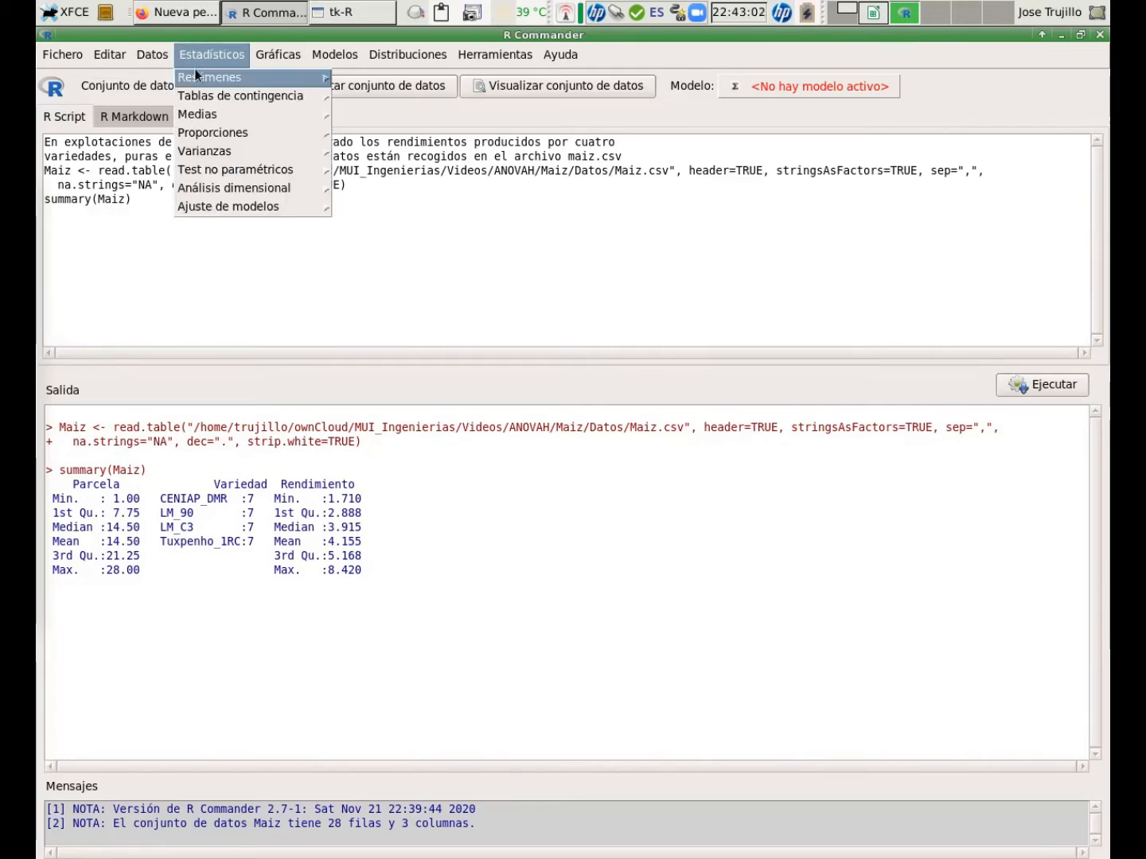
mouse_move(213, 116)
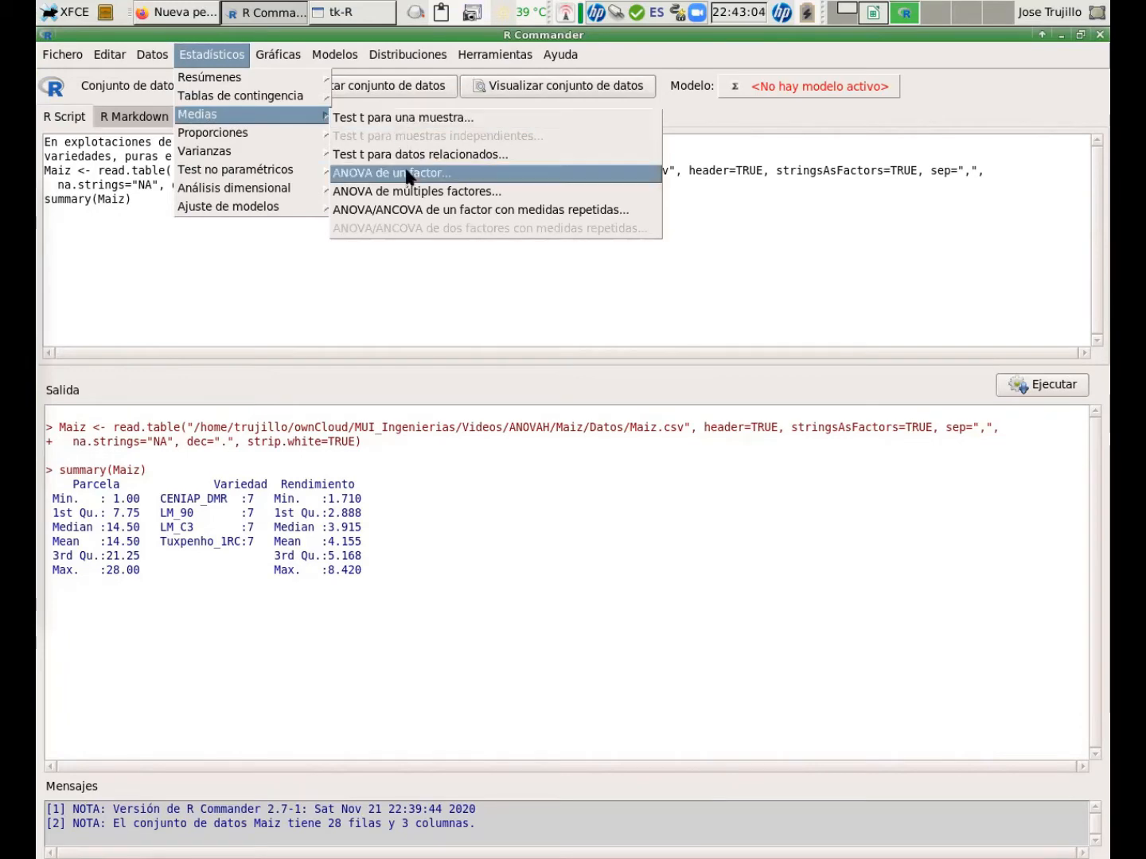
click(407, 173)
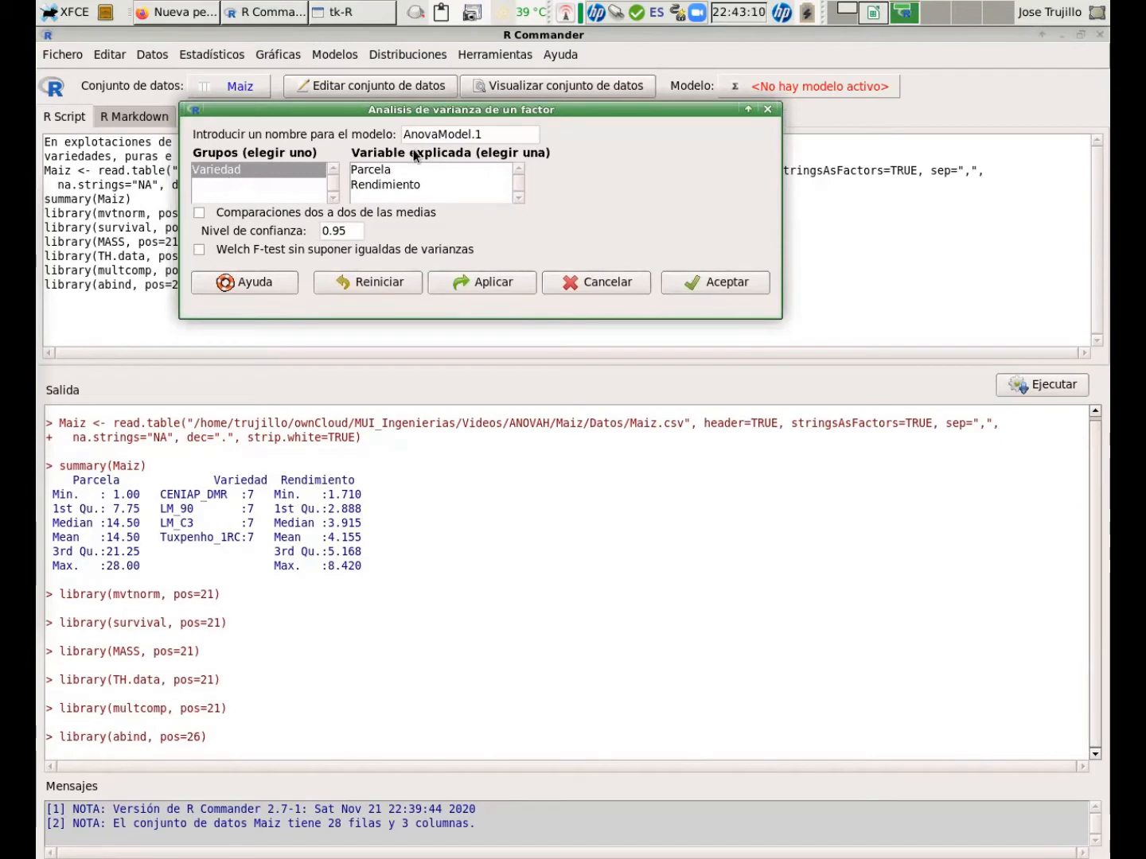
click(415, 186)
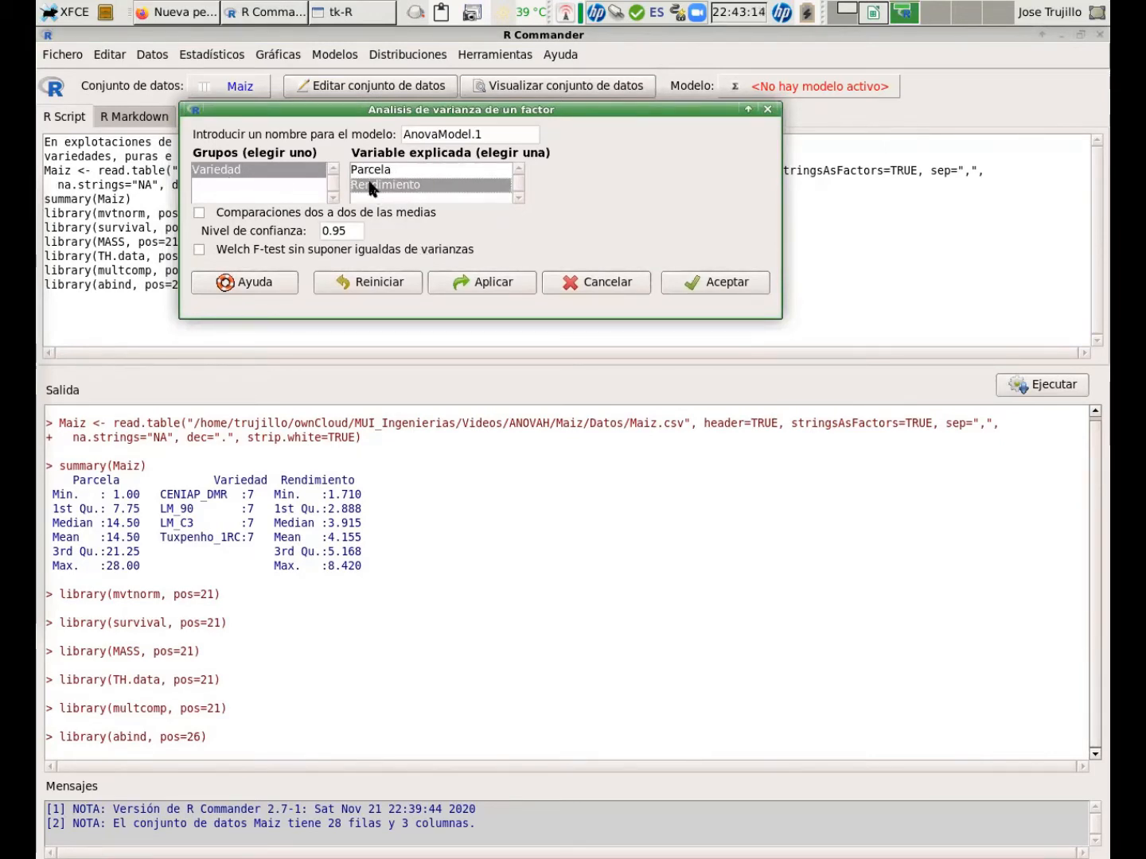
click(200, 213)
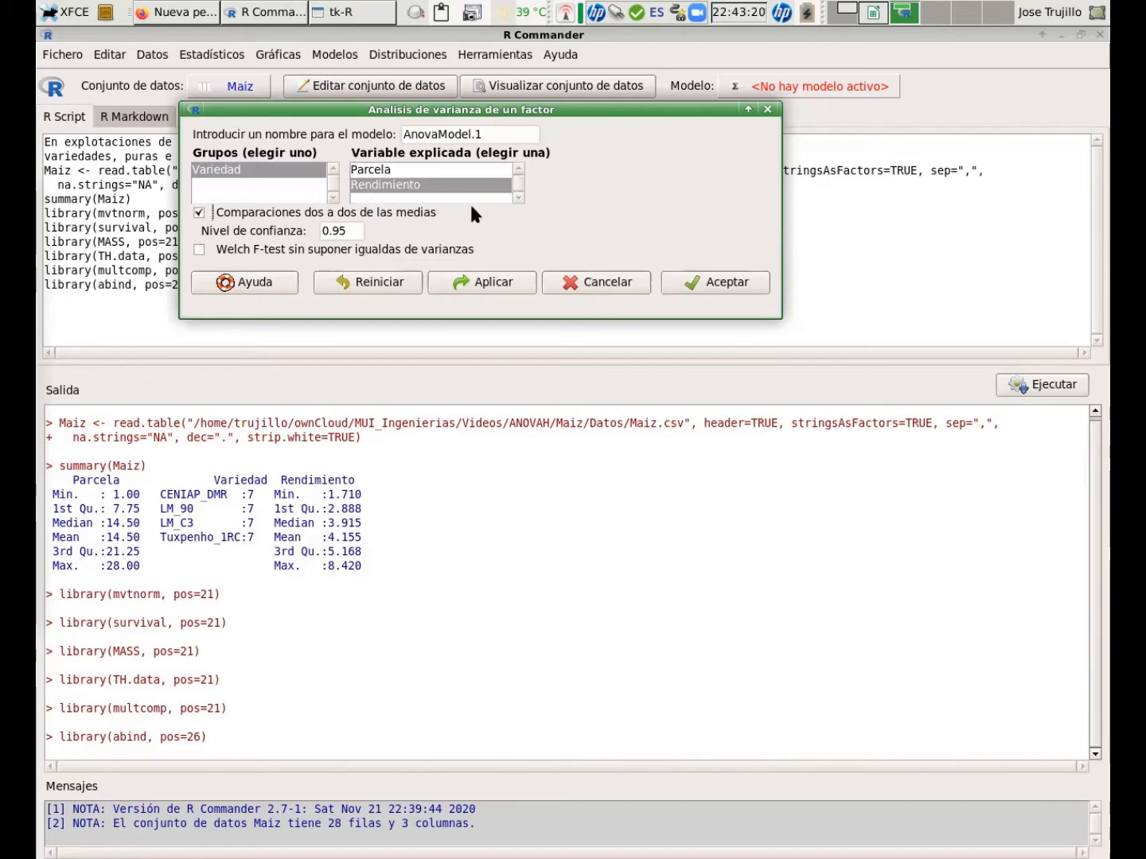
click(724, 278)
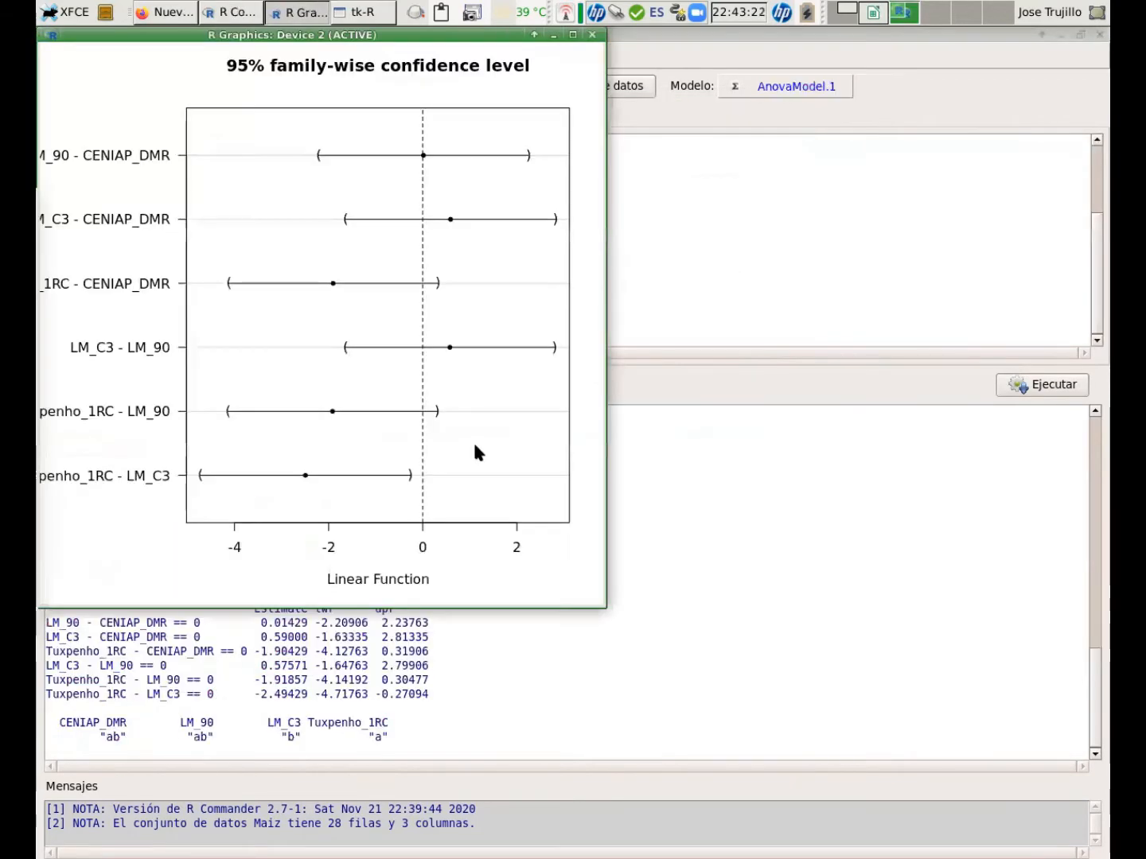
Scroll through the output to examine the ANOVA table, group means and Tukey pairwise comparisons.
click(772, 330)
scroll(386, 446, up, 8)
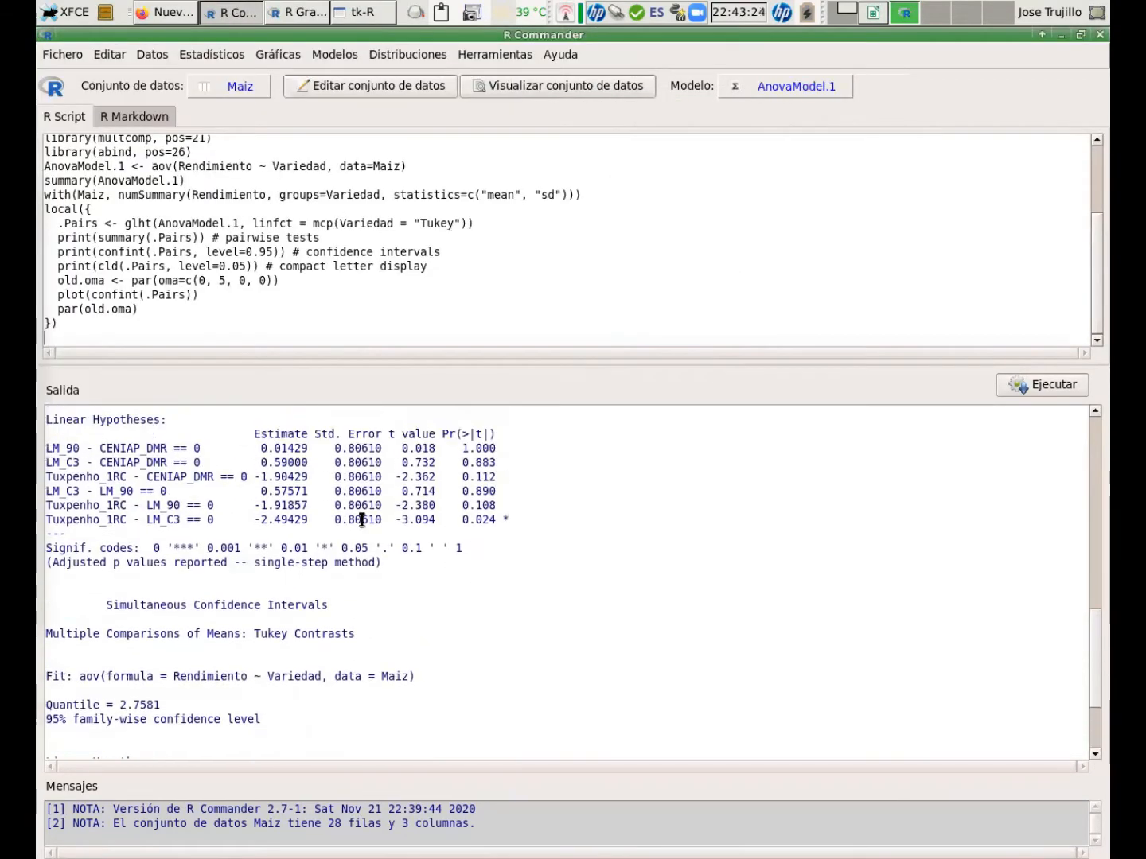
scroll(362, 520, up, 7)
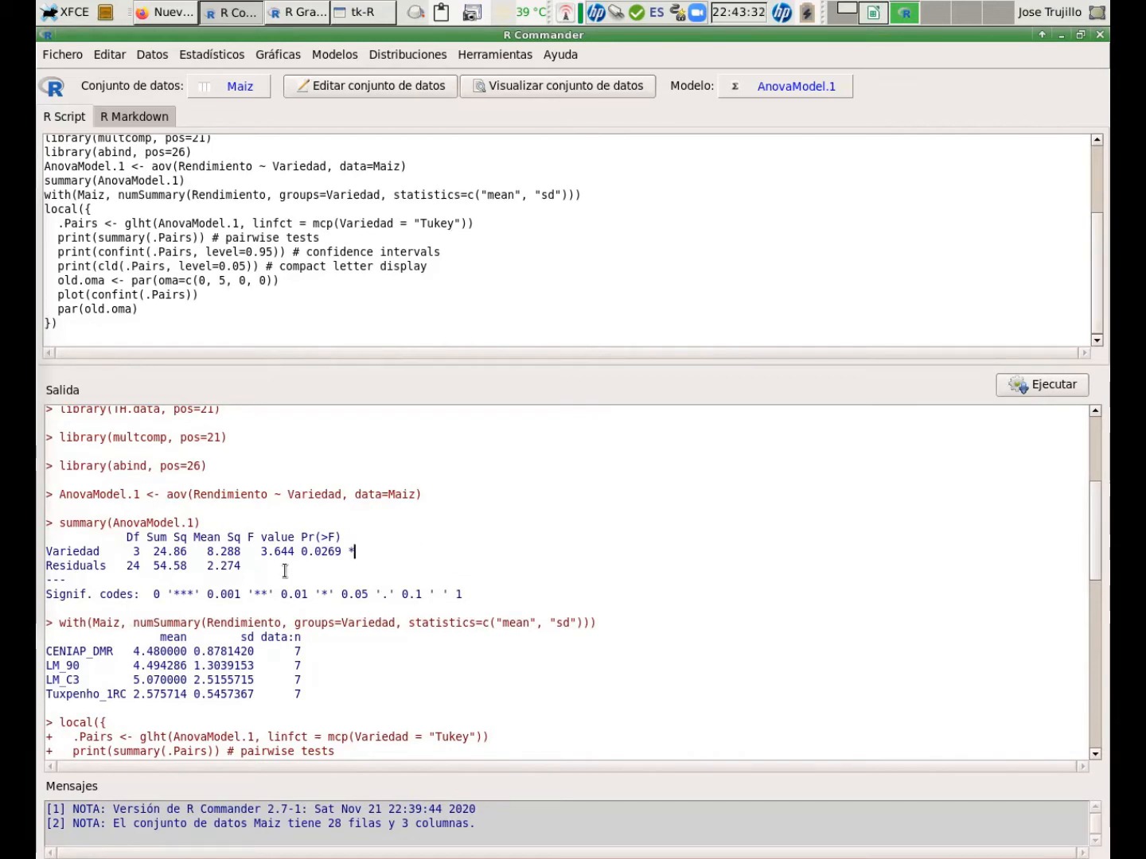
scroll(156, 563, down, 2)
scroll(156, 563, down, 1)
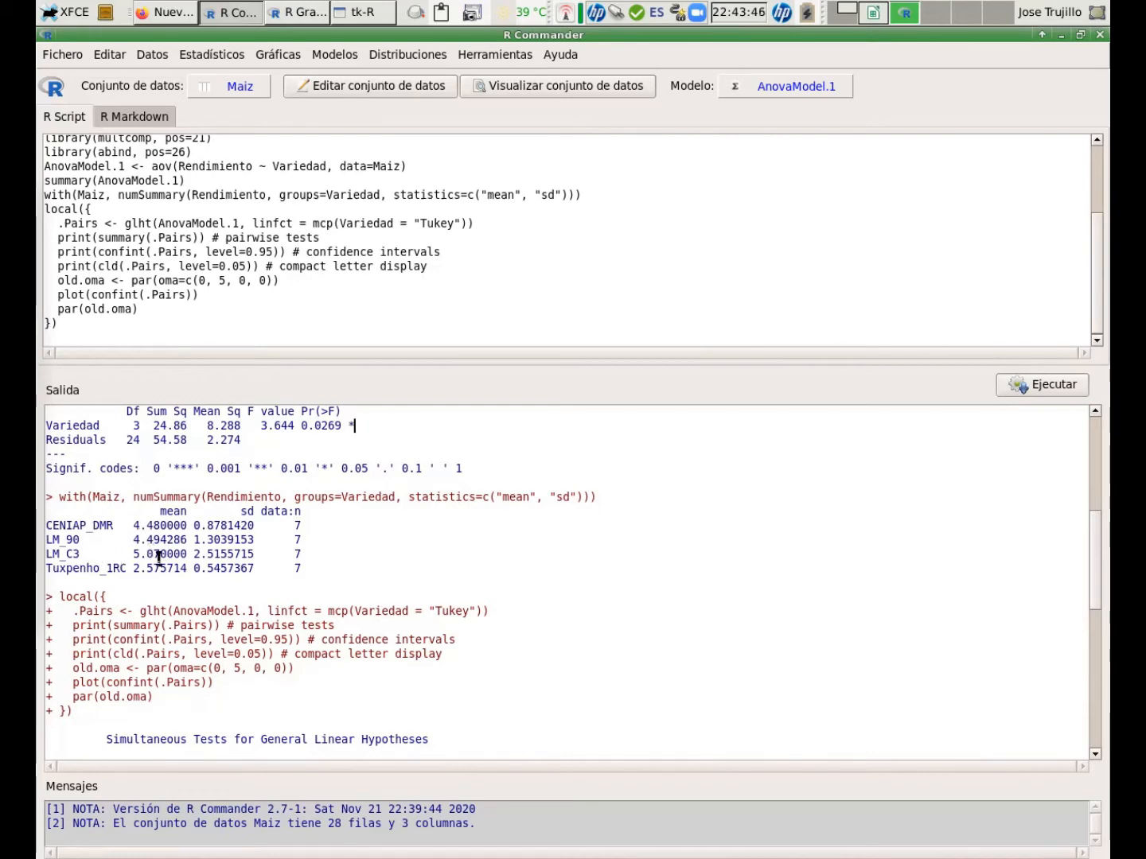
scroll(195, 572, down, 2)
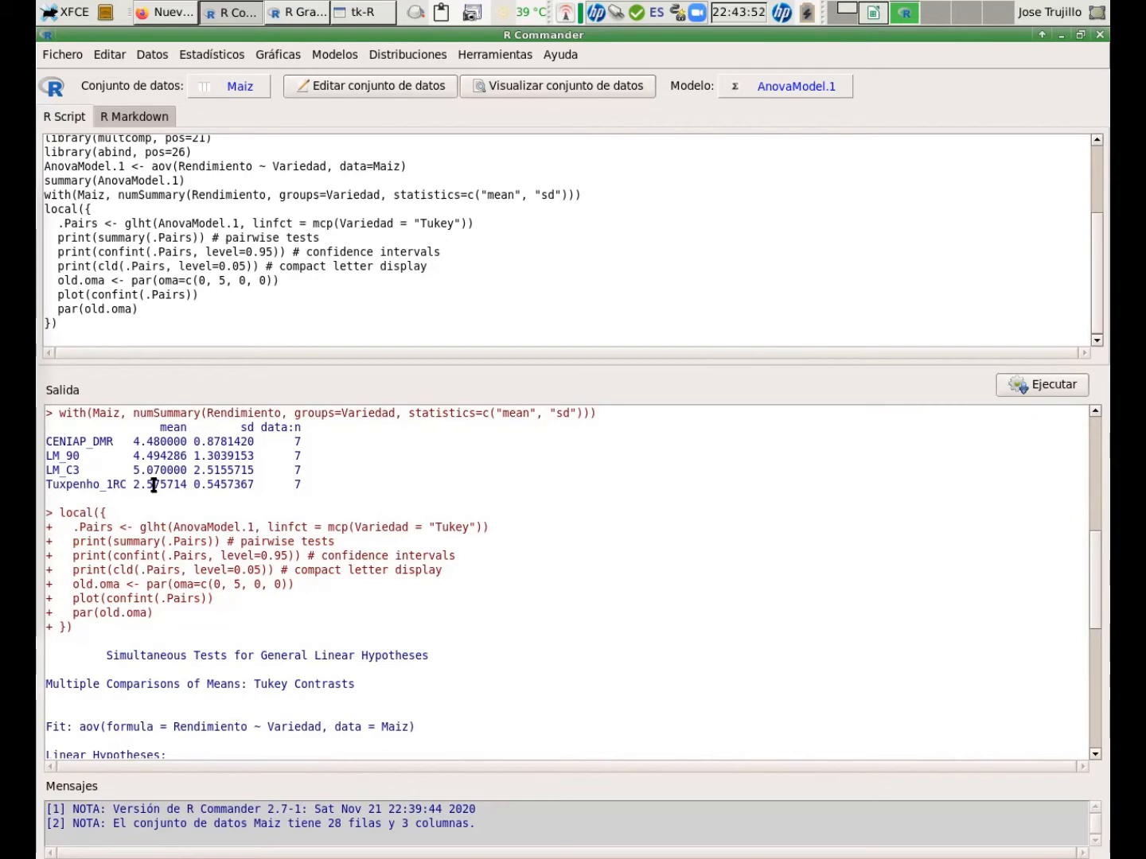
scroll(153, 485, down, 2)
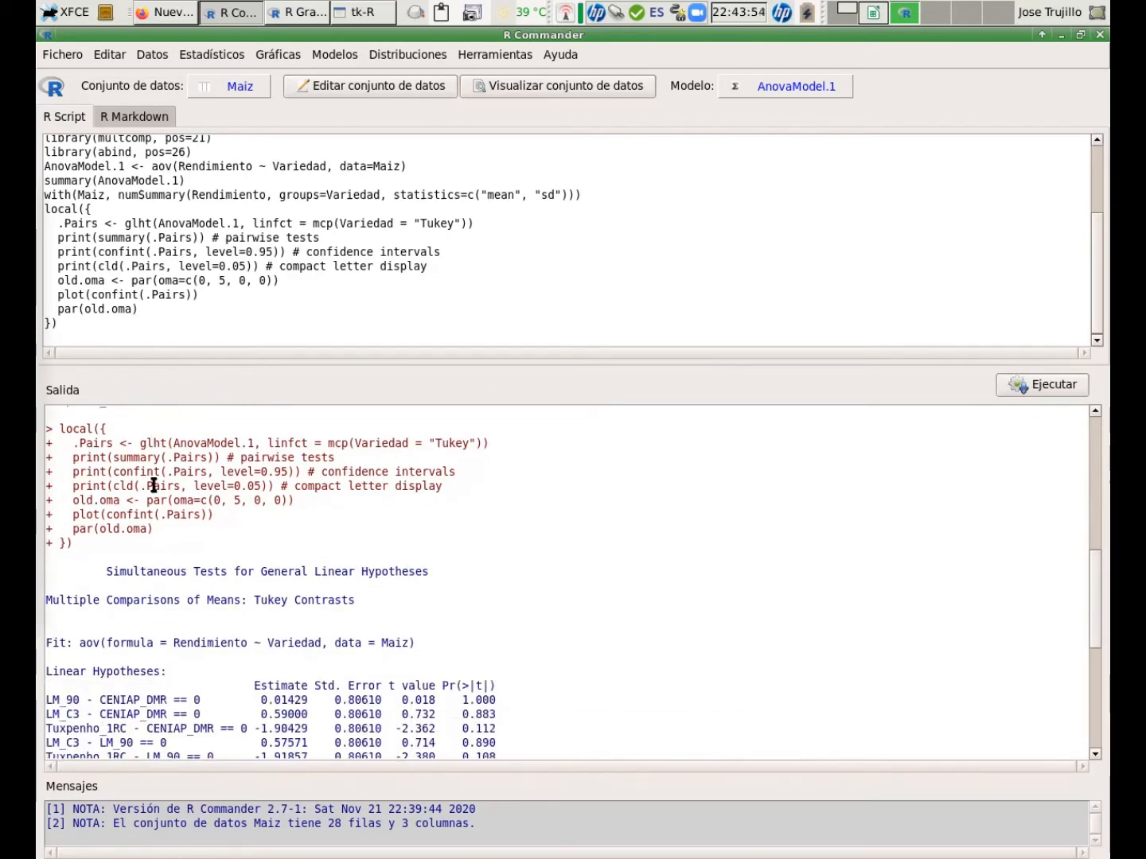
scroll(153, 485, up, 2)
scroll(154, 486, down, 3)
scroll(154, 486, down, 2)
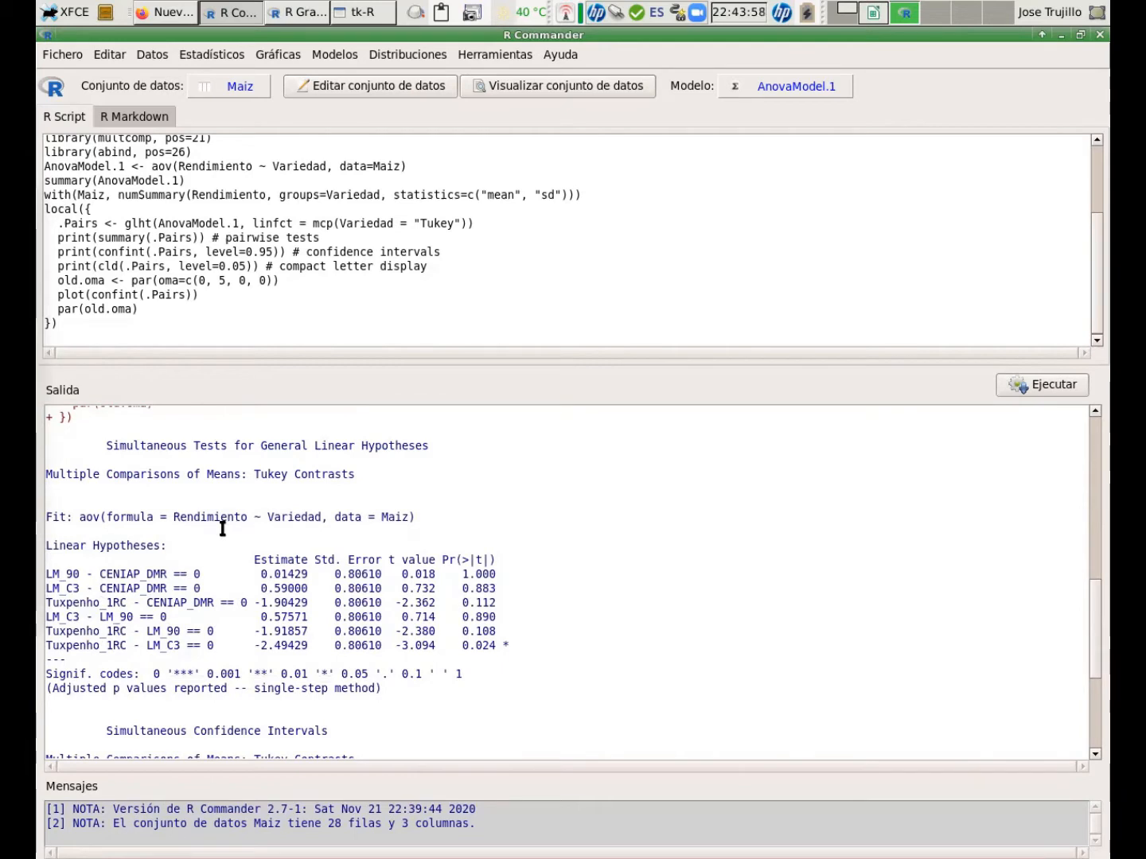
scroll(223, 528, up, 1)
scroll(222, 529, down, 1)
scroll(222, 528, up, 1)
scroll(222, 528, down, 2)
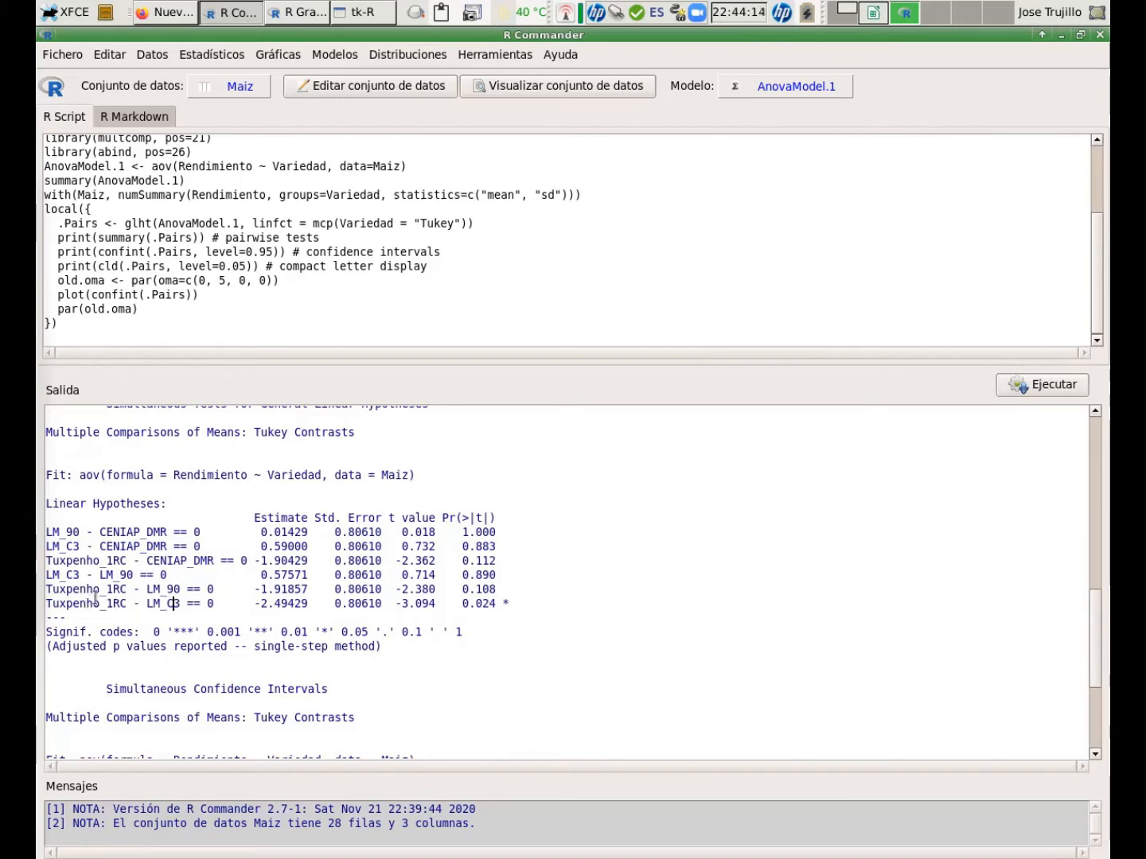
scroll(205, 616, down, 3)
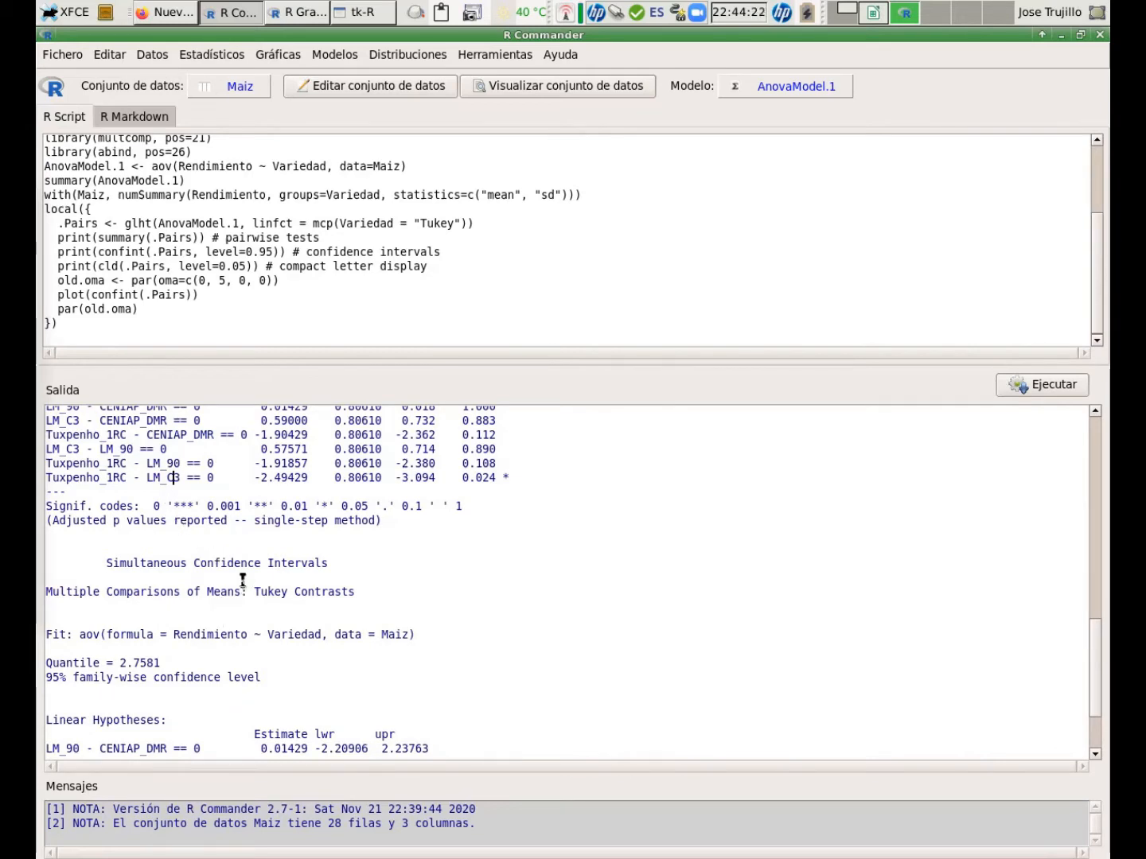
scroll(242, 580, down, 3)
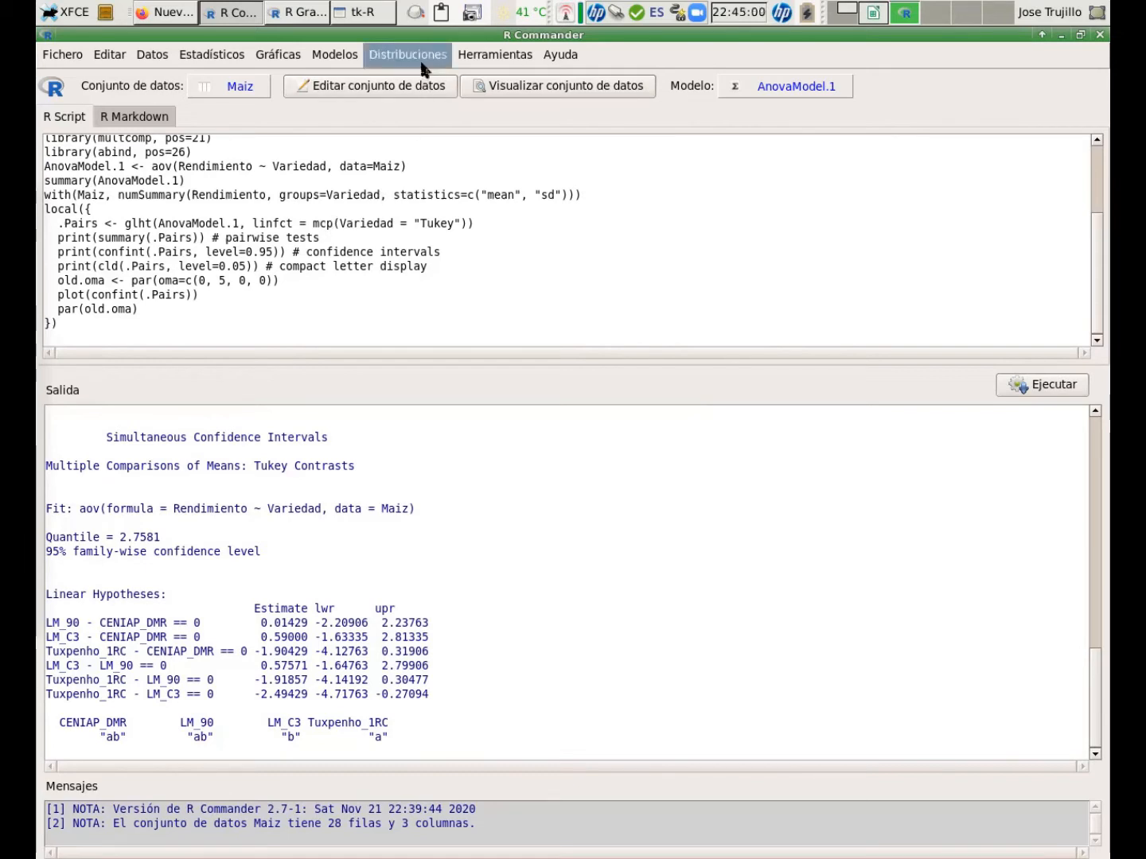
Add only the model residuals to the Maiz dataset as observation statistics.
click(334, 61)
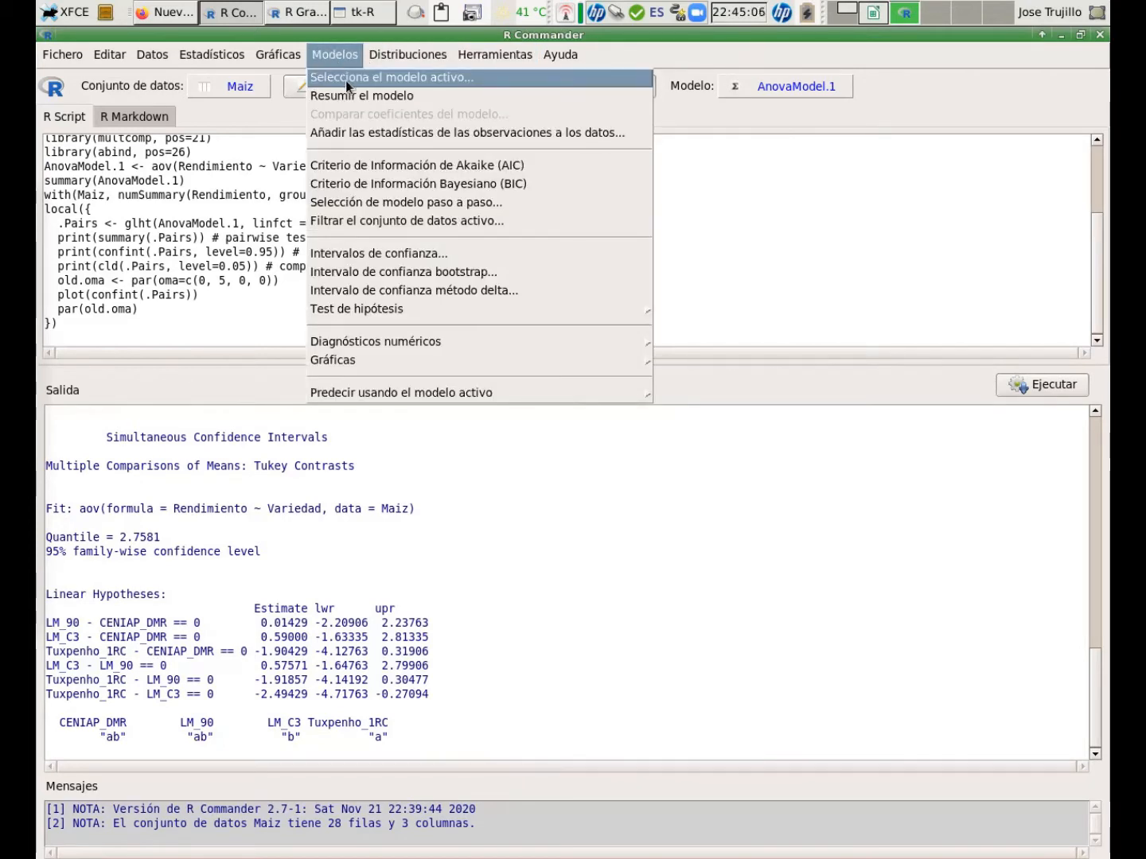
click(374, 132)
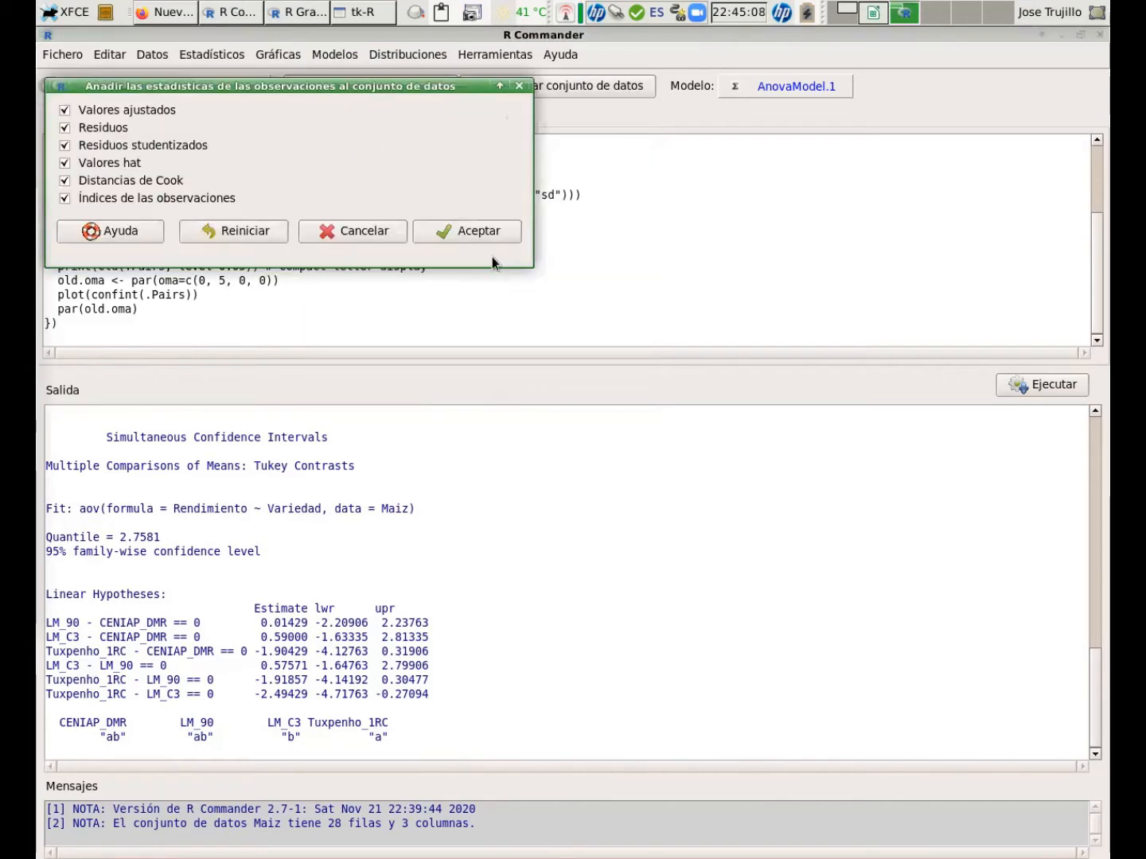
click(65, 111)
click(63, 146)
click(63, 162)
click(66, 180)
click(67, 179)
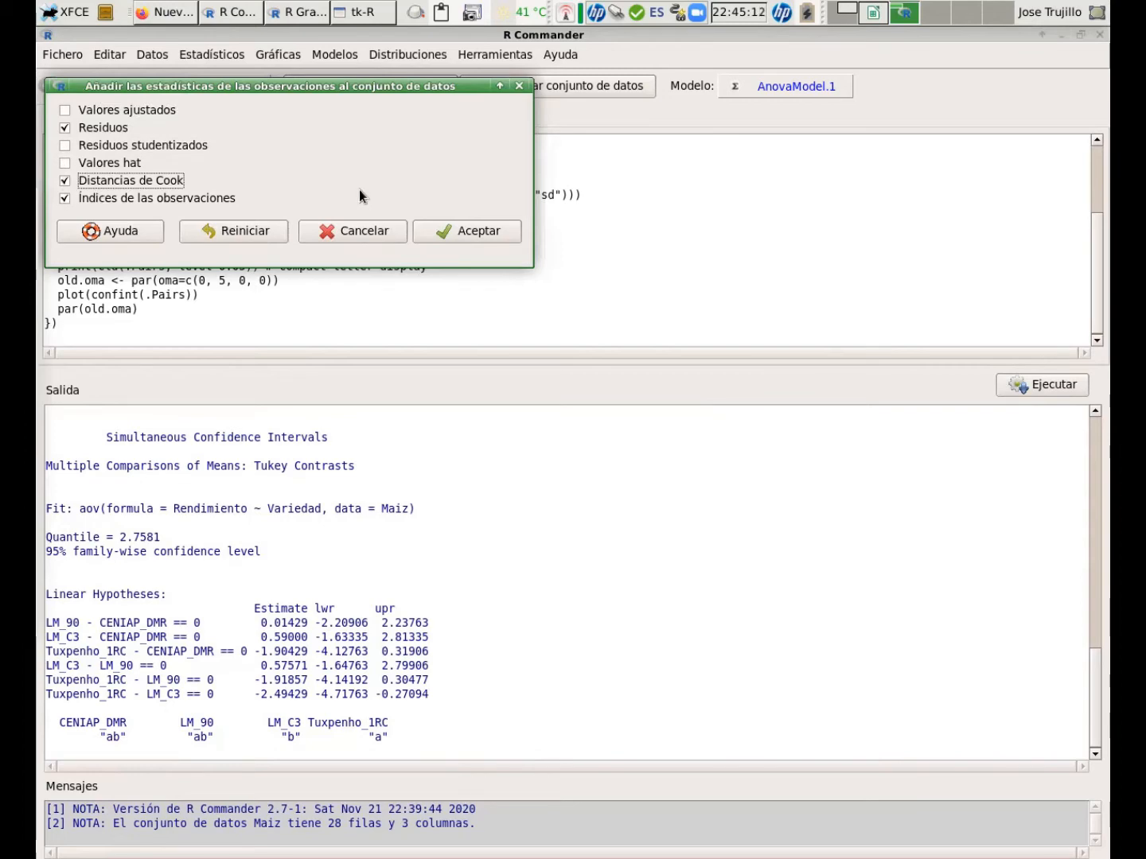
click(65, 181)
click(64, 197)
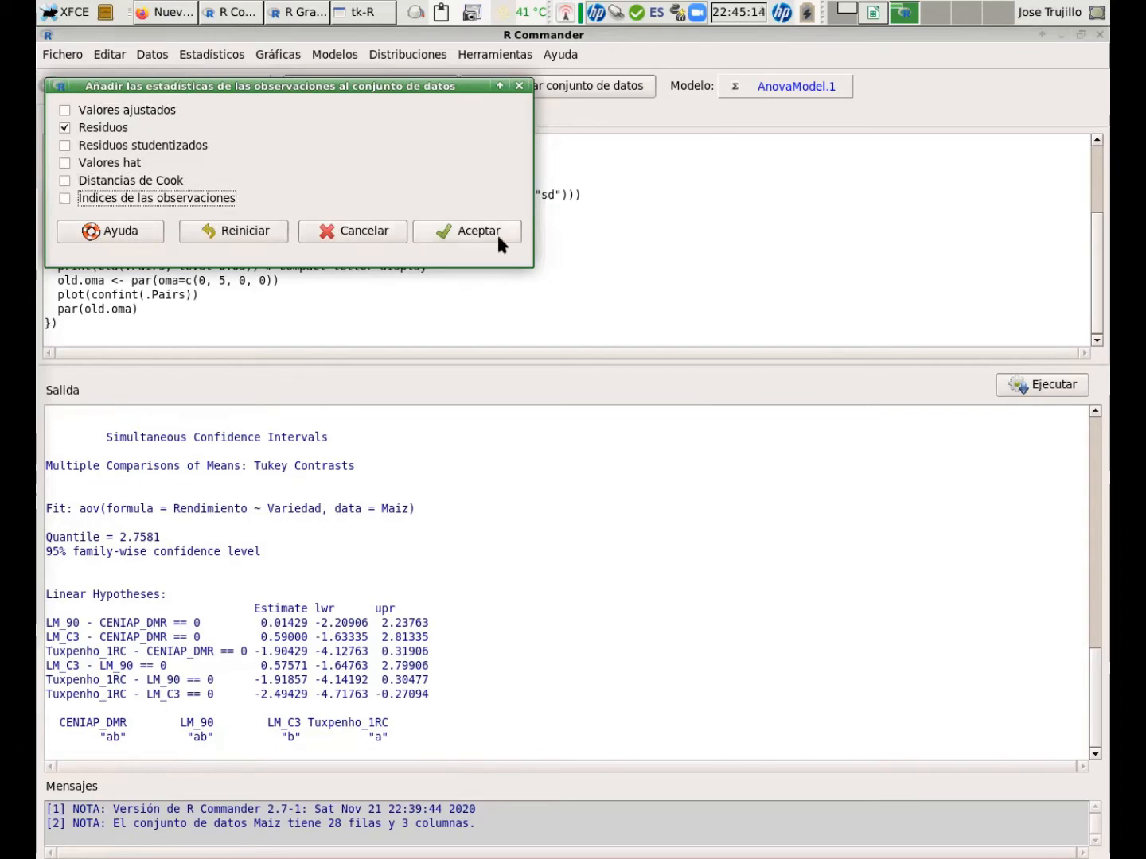
click(499, 232)
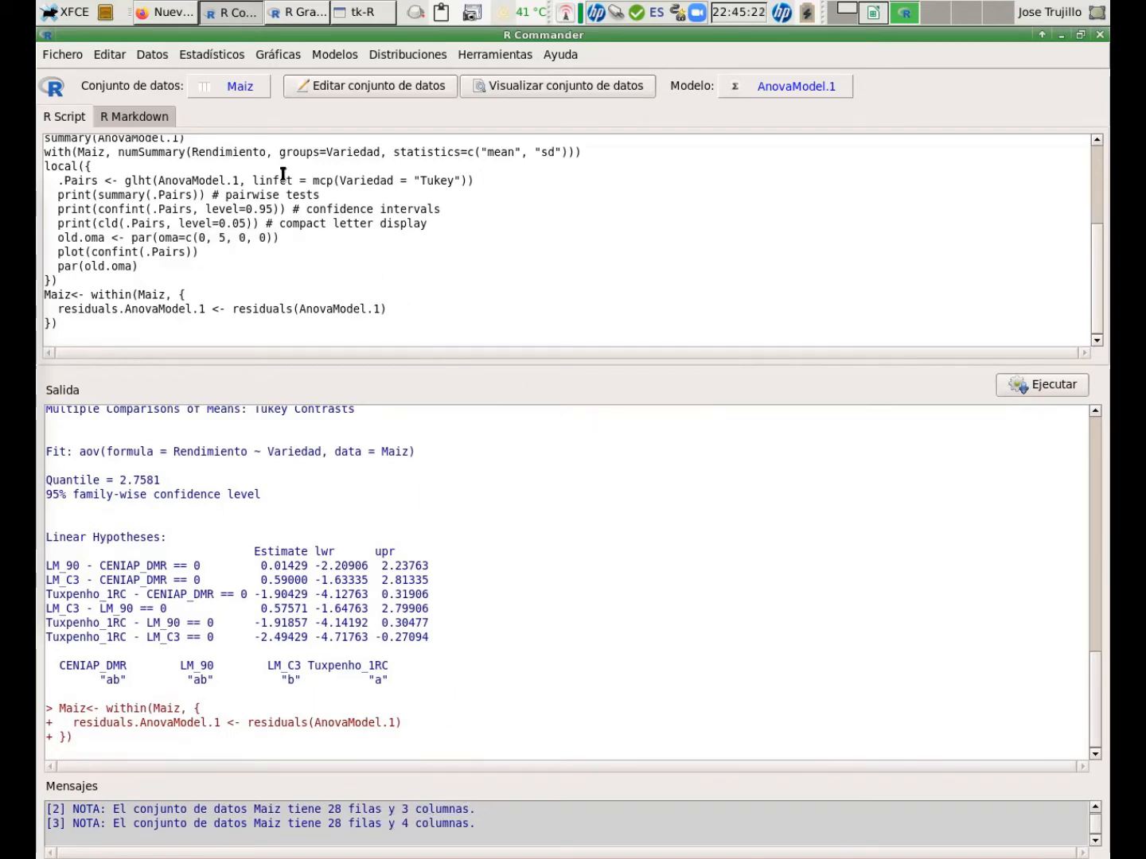
Run Shapiro-Wilk and Lilliefors normality tests on the residuals.AnovaModel.1 variable.
click(222, 64)
mouse_move(197, 77)
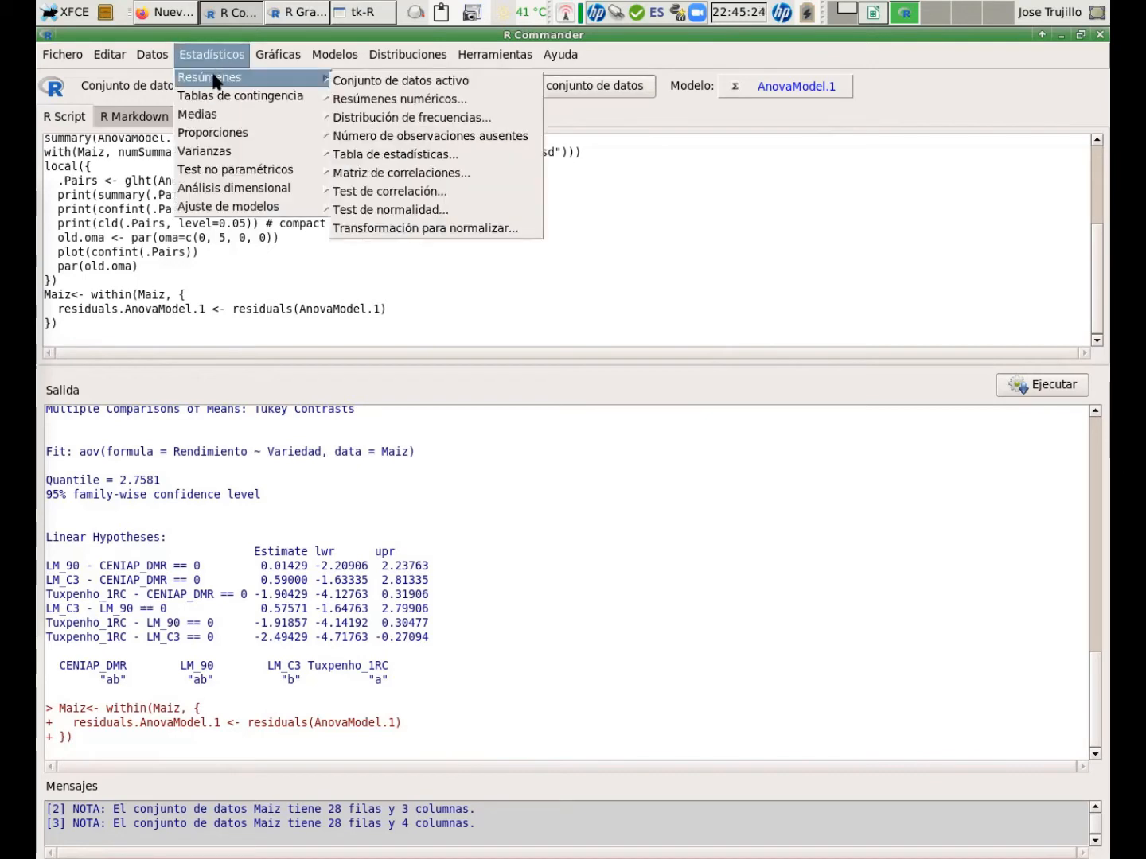
click(402, 210)
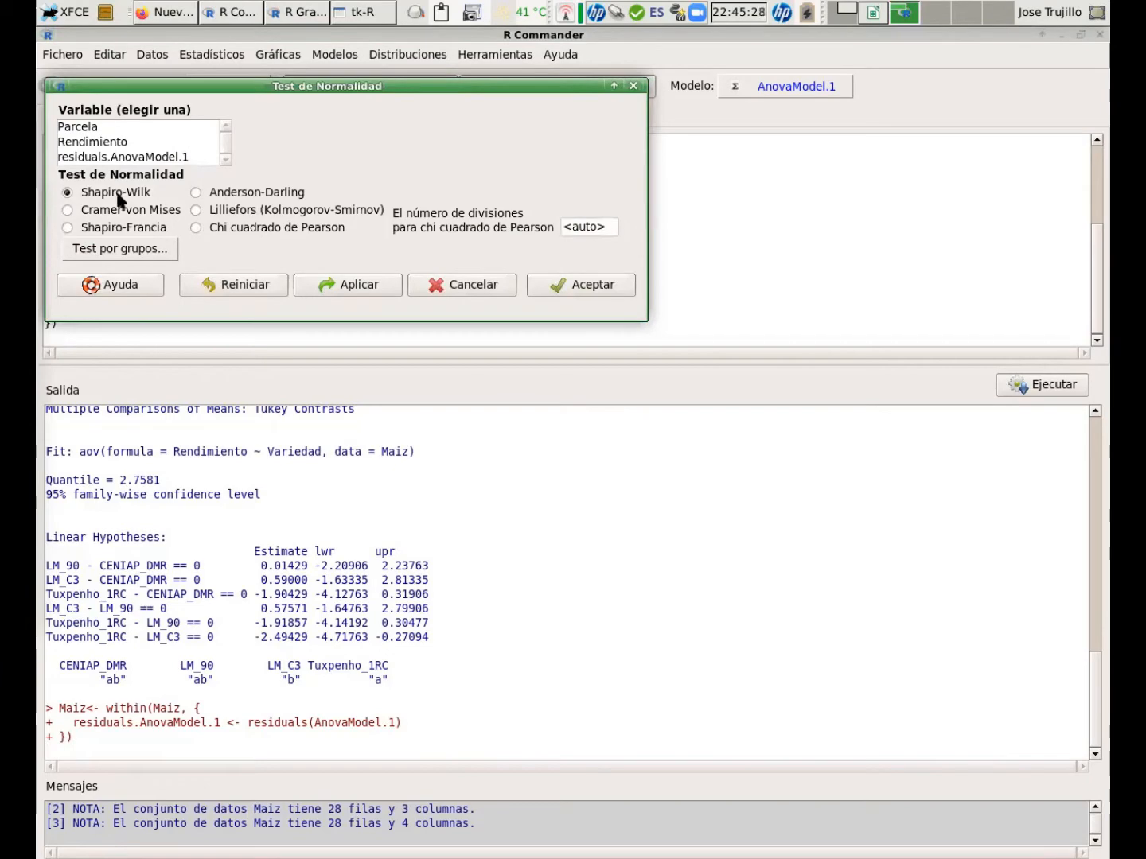
click(132, 159)
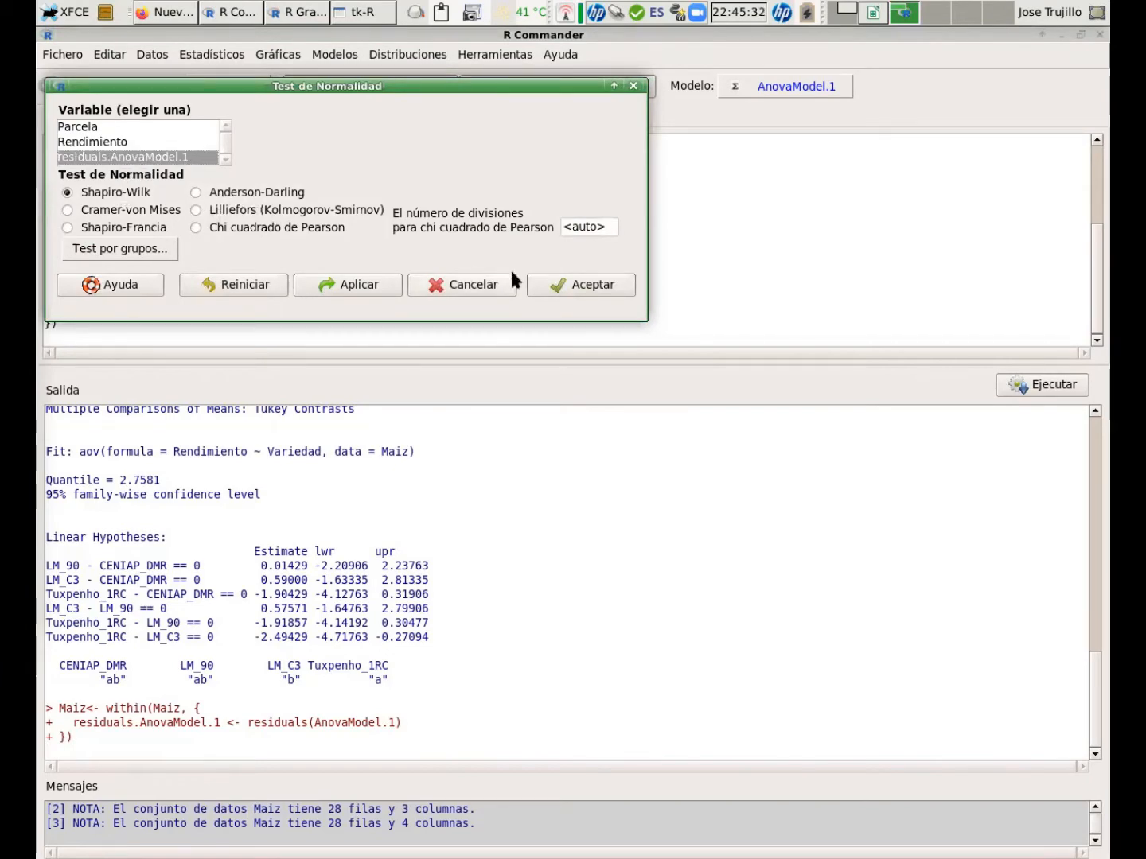
click(374, 283)
click(199, 226)
click(614, 299)
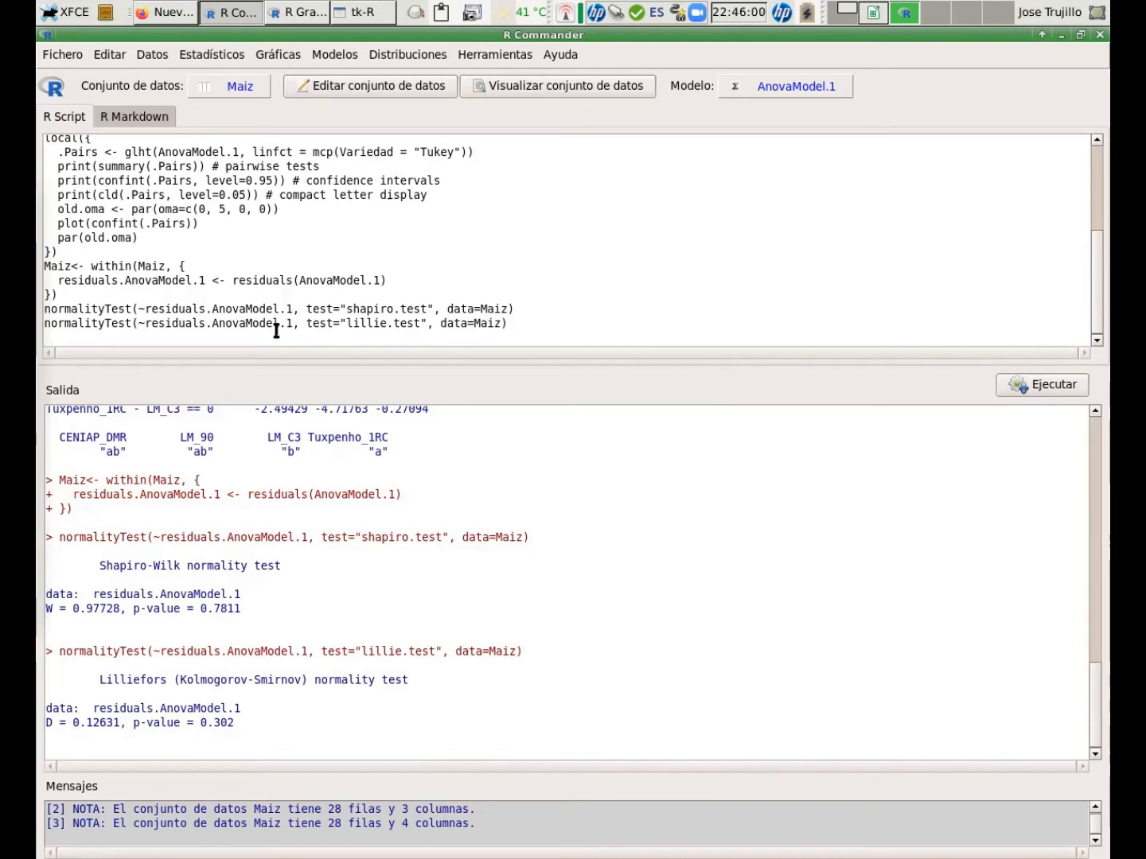
Run Bartlett's test of homogeneity of variances for Rendimiento grouped by Variedad.
click(221, 60)
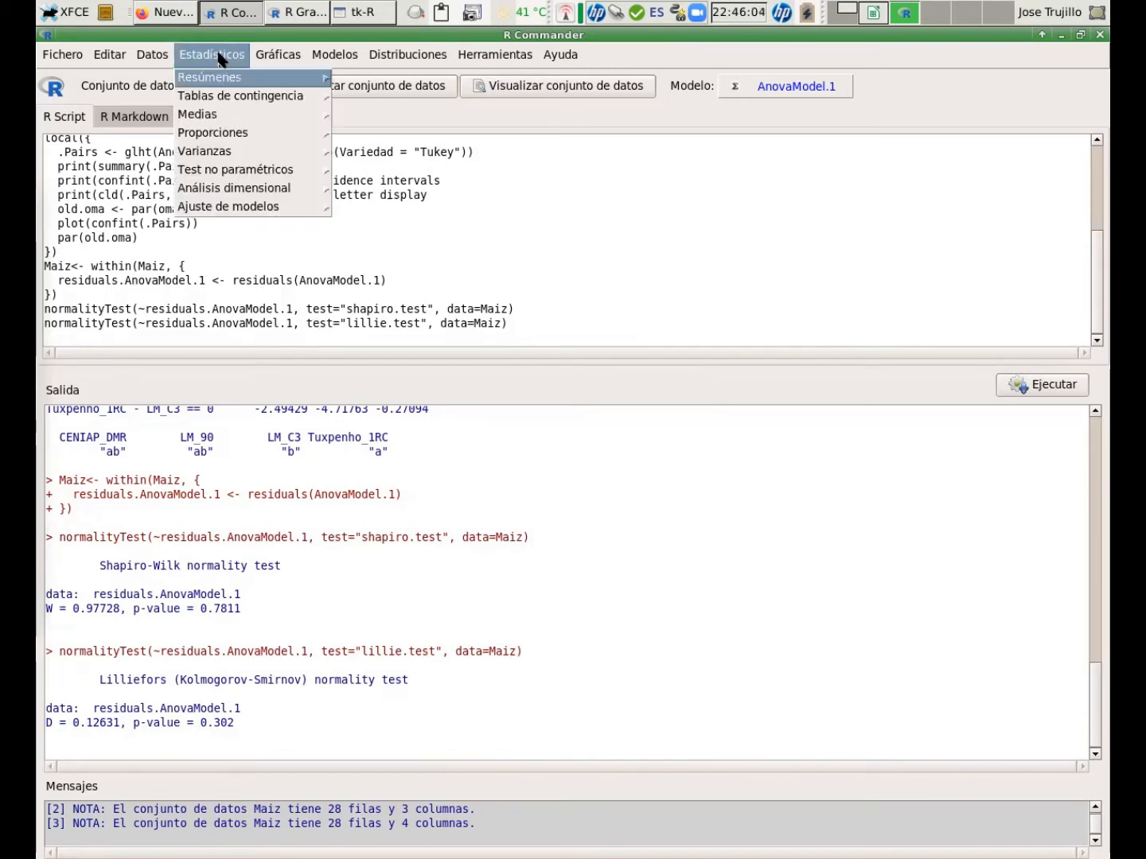
mouse_move(220, 151)
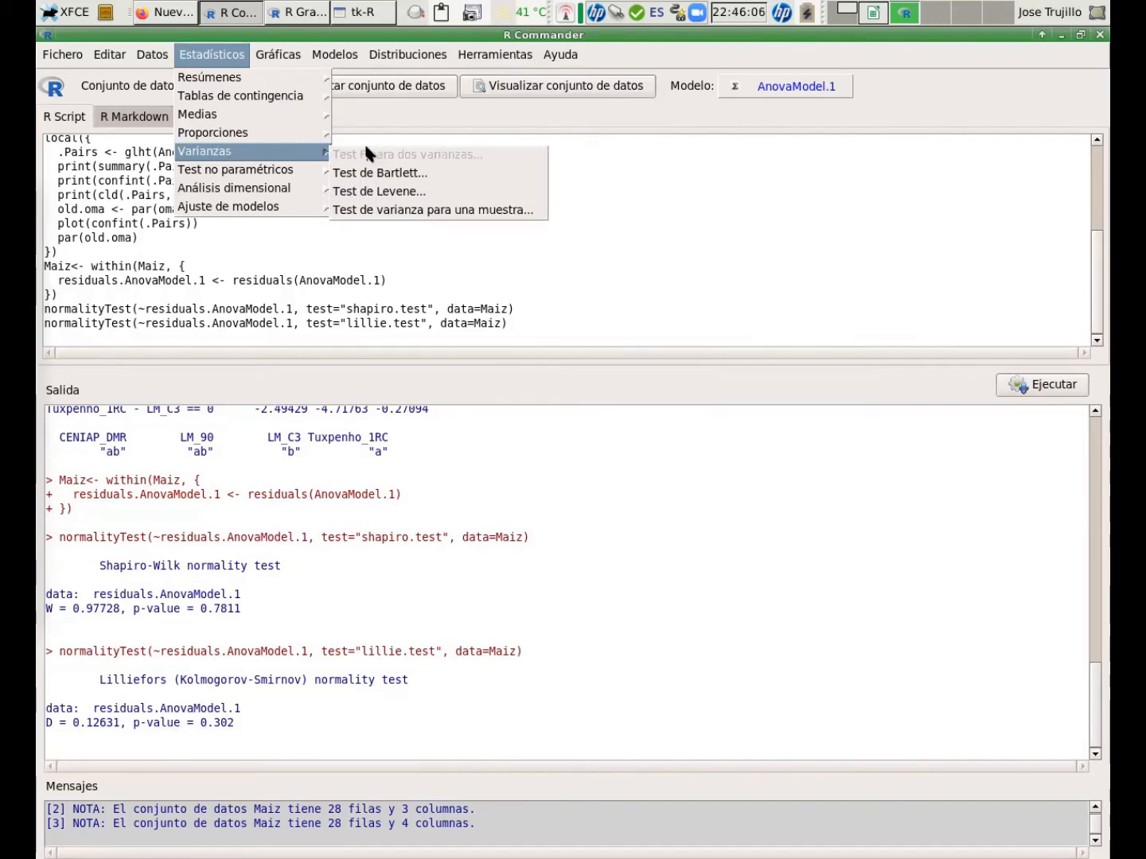
click(390, 173)
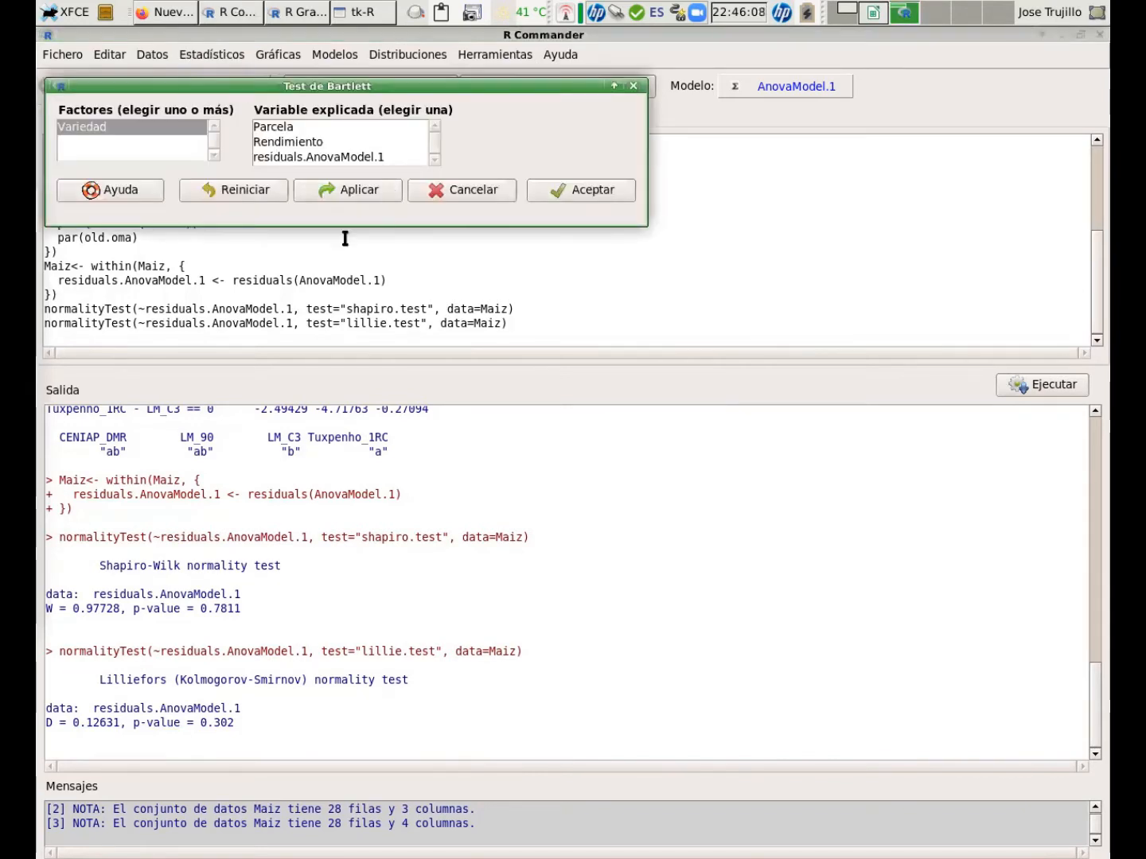
click(319, 158)
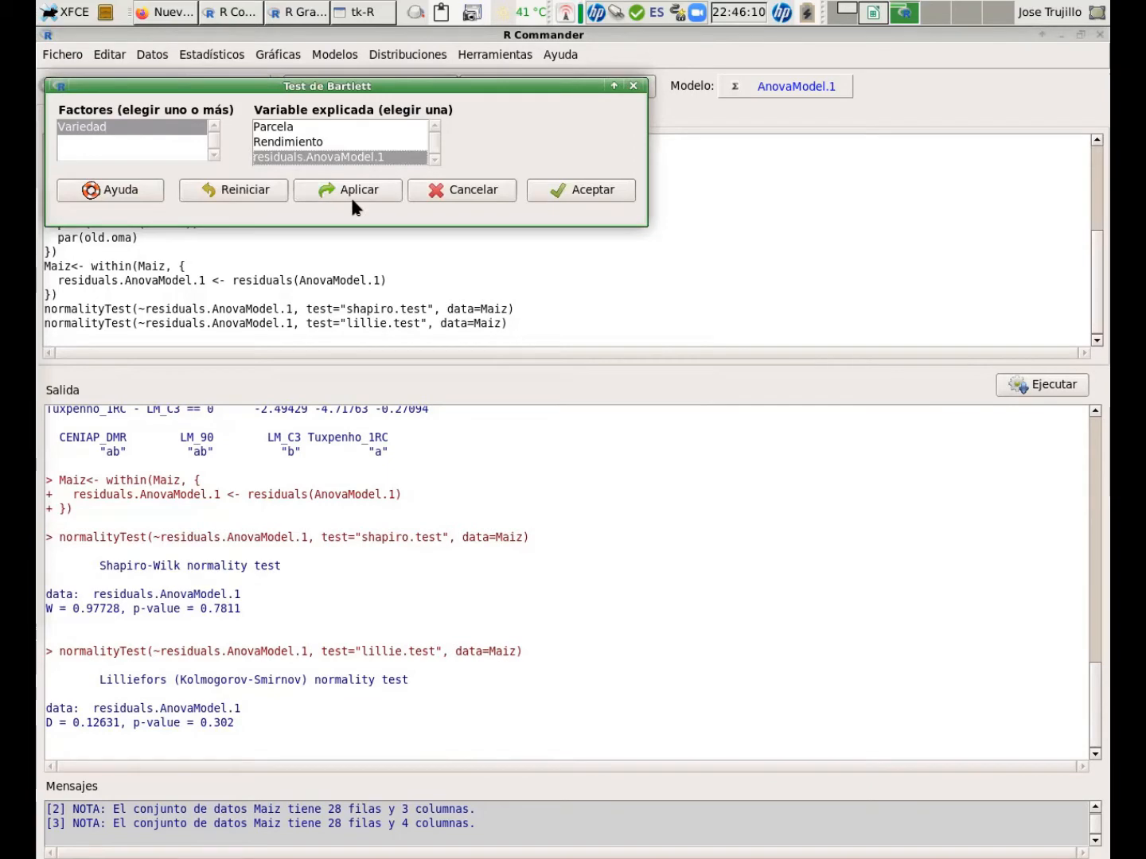
click(291, 142)
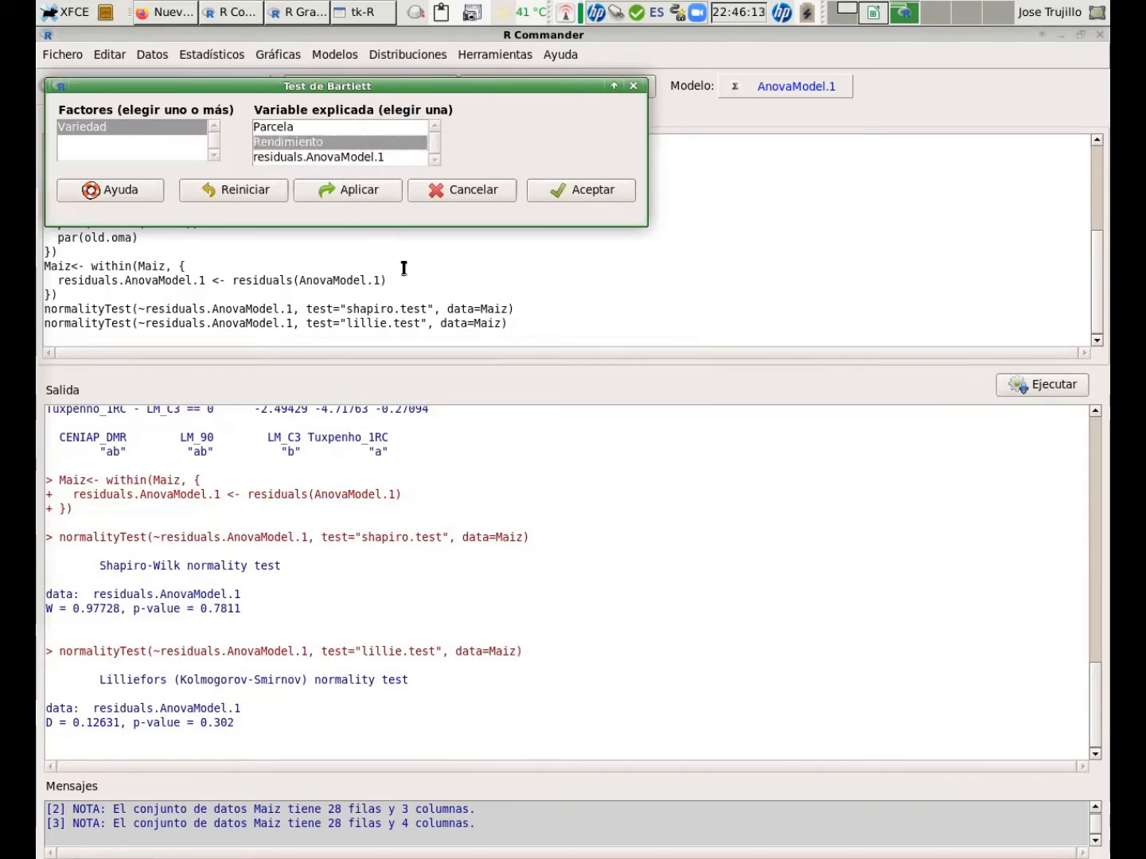
click(593, 192)
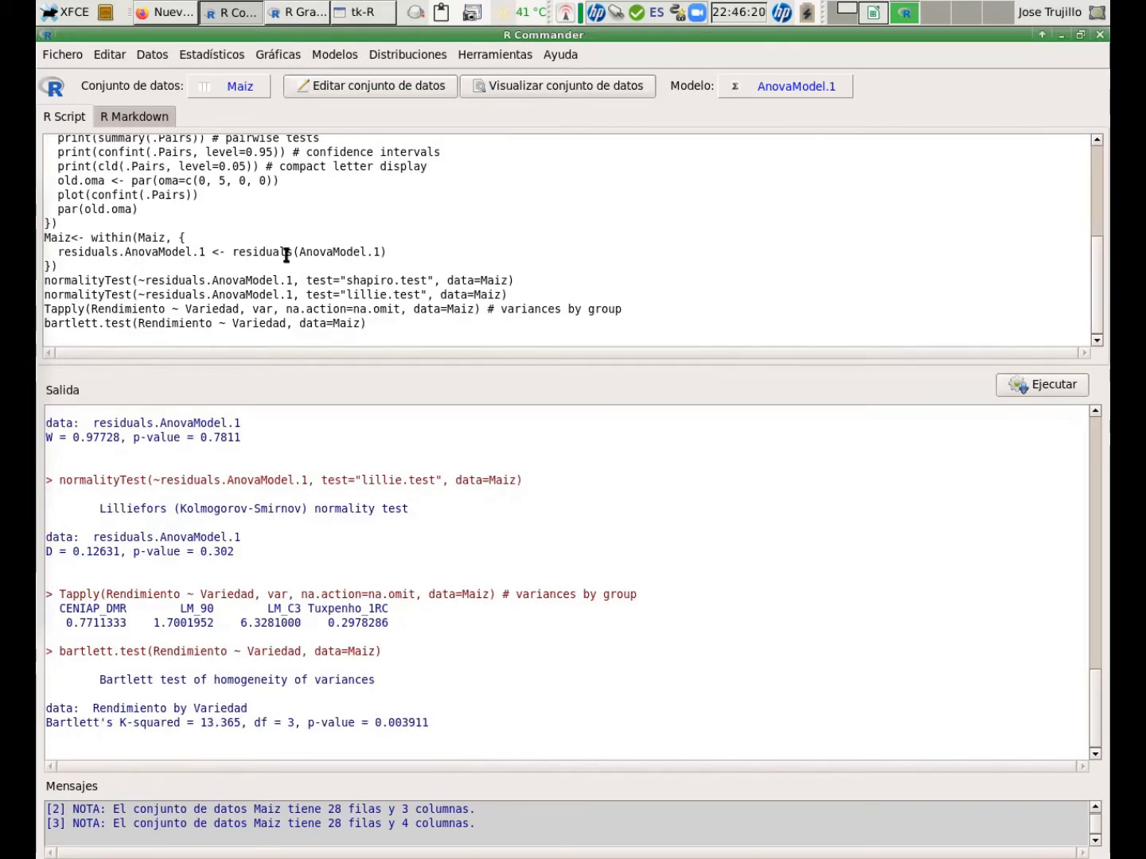
Run Levene's test for Rendimiento grouped by Variedad, centred on the median.
click(211, 55)
mouse_move(270, 152)
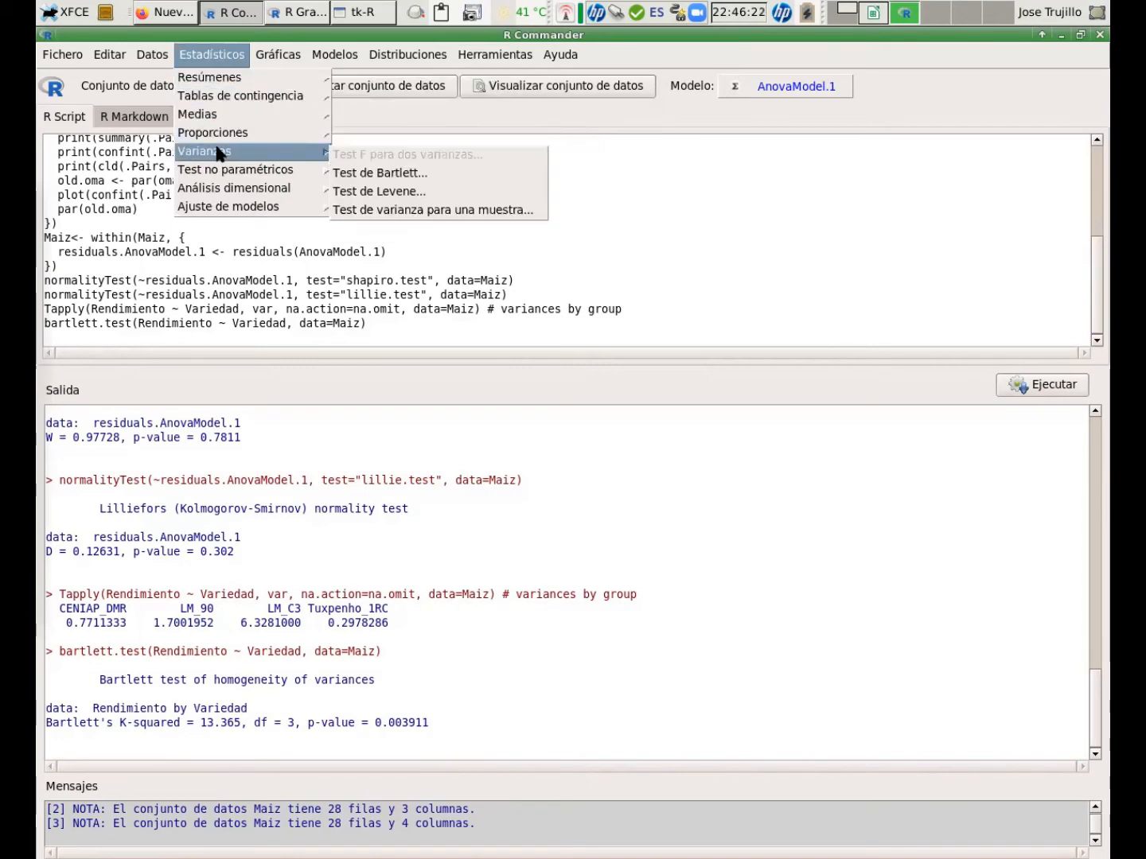
click(385, 190)
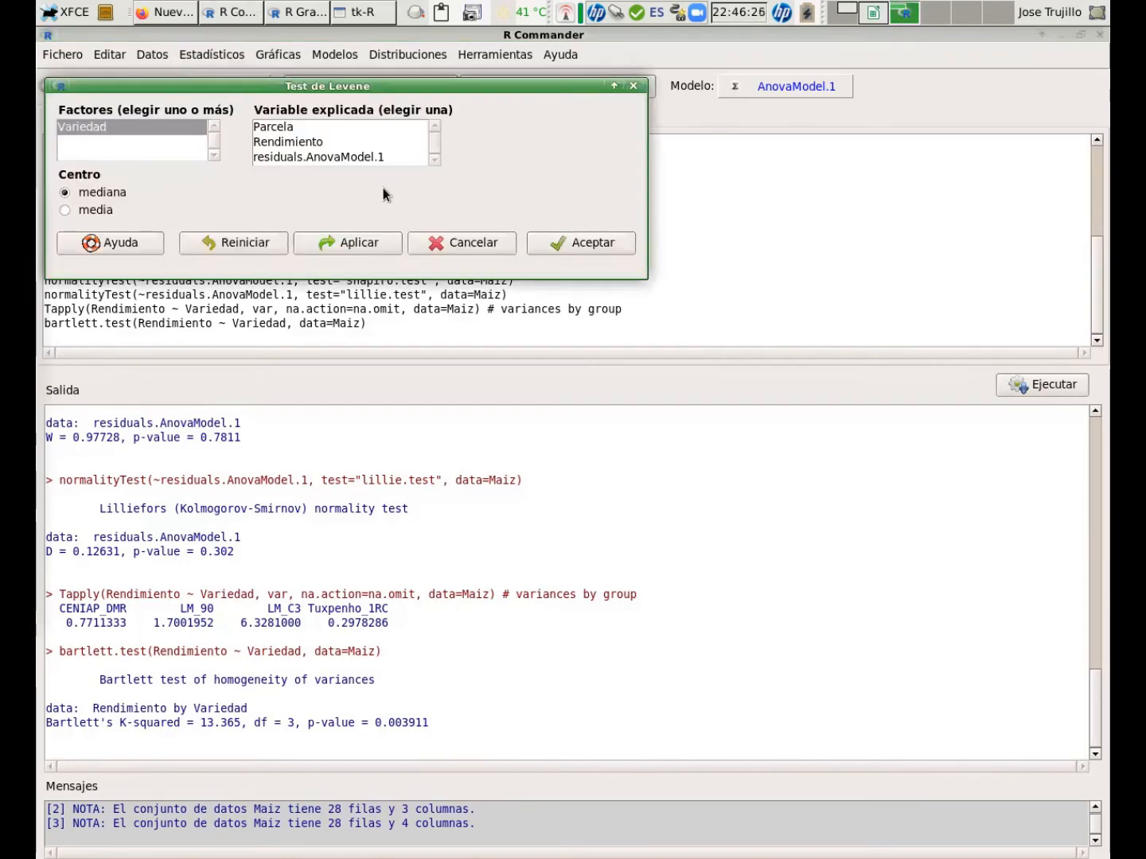
click(322, 145)
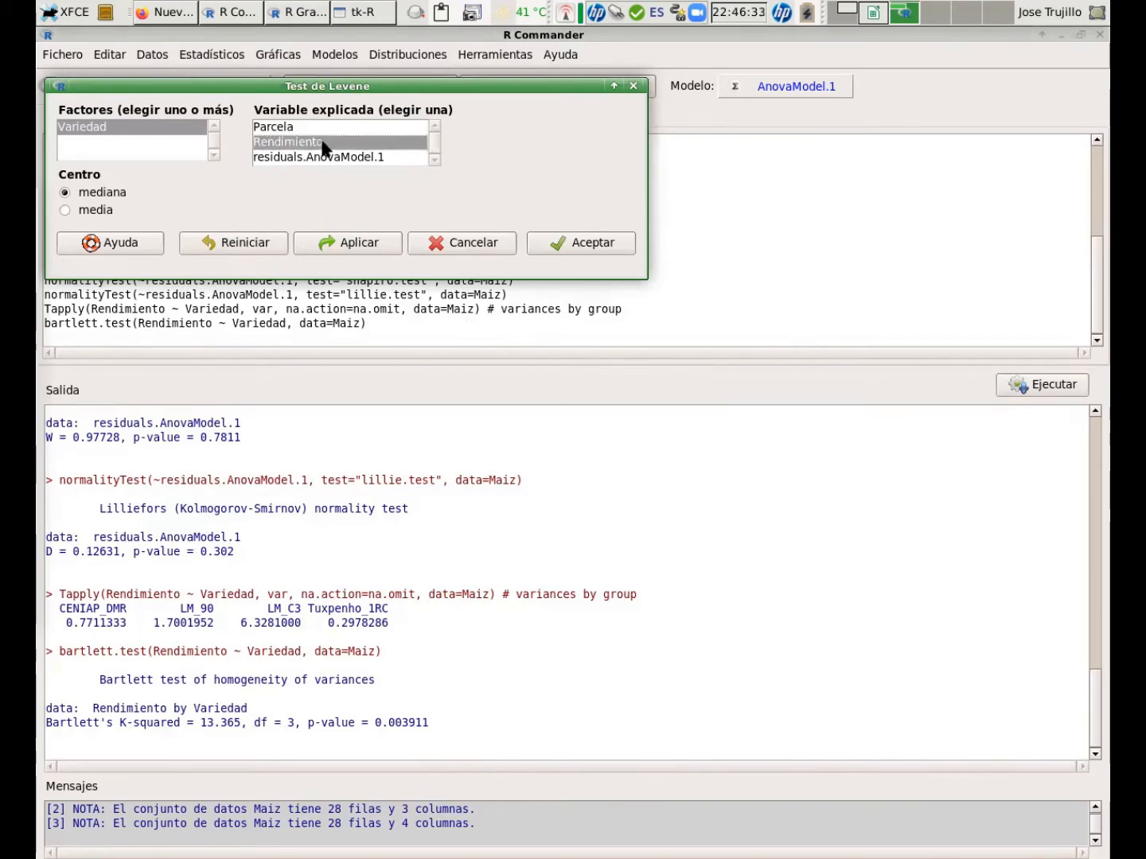
click(584, 242)
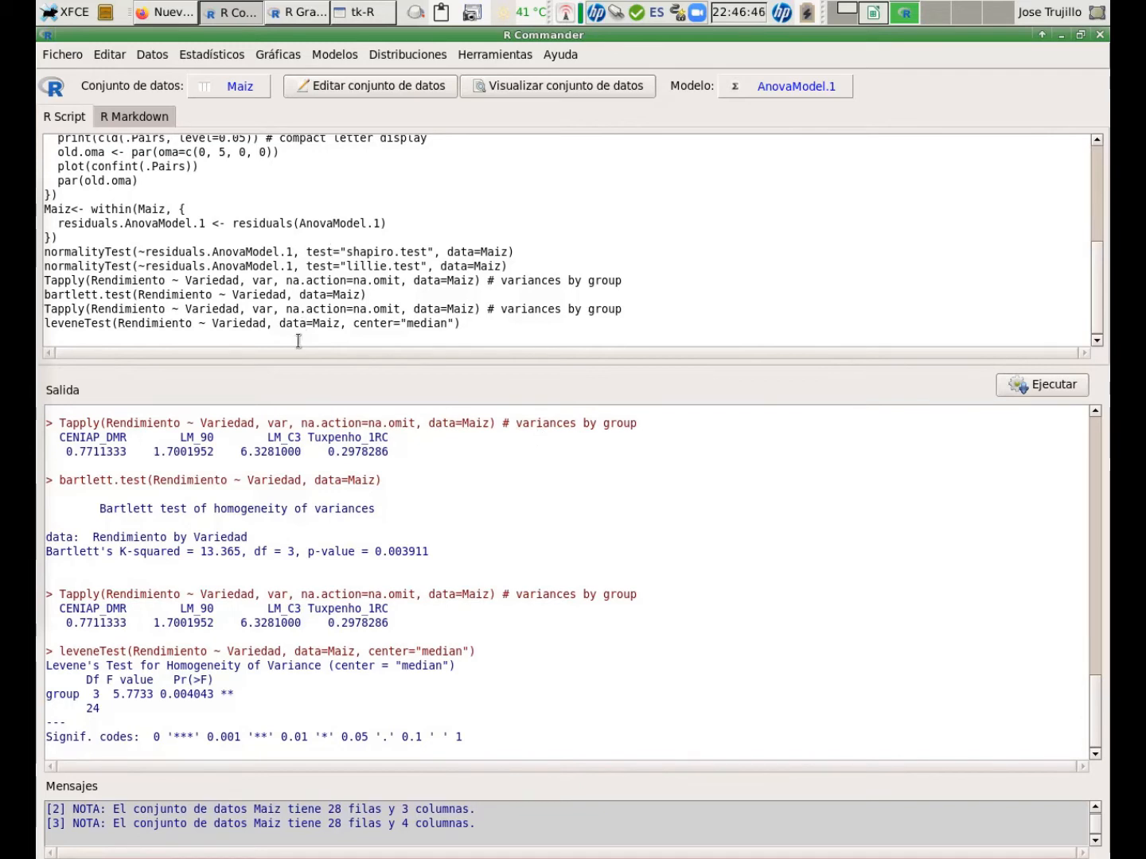
Plot nonparametric density estimates of residuals.AnovaModel.1 grouped by Variedad.
click(276, 57)
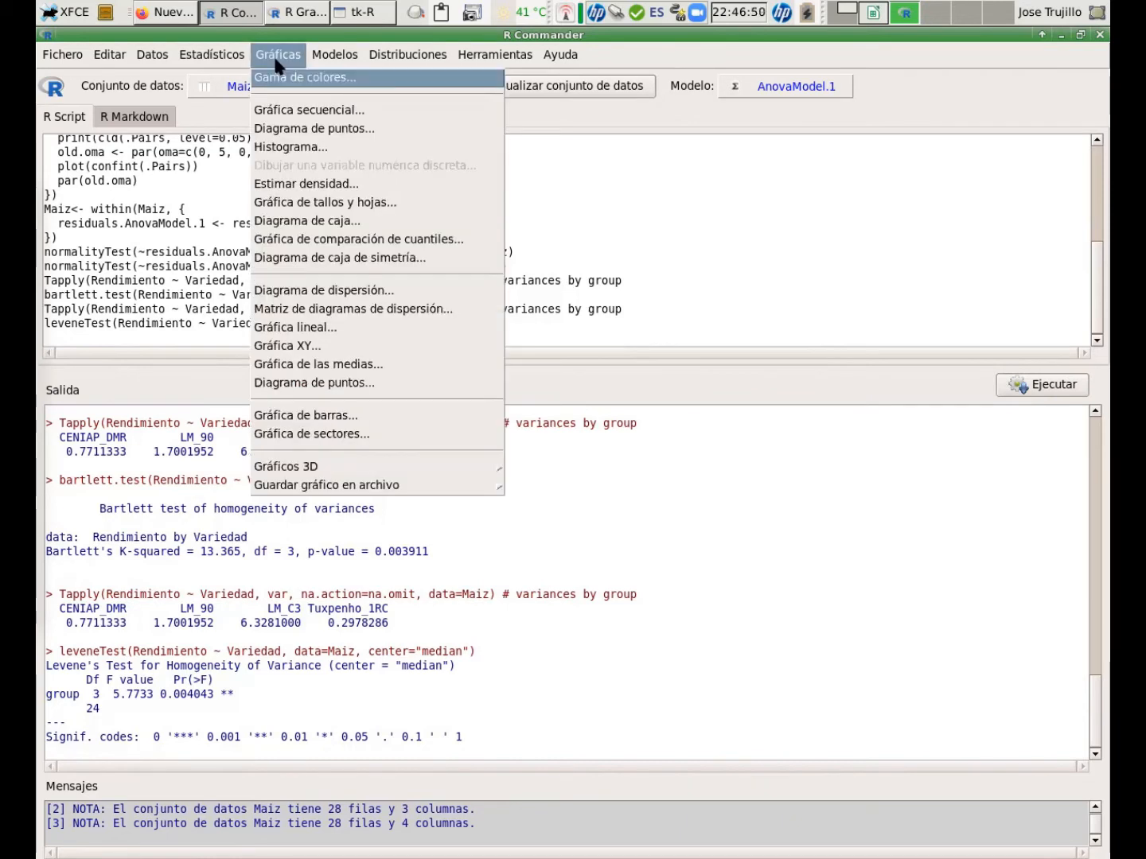
click(313, 191)
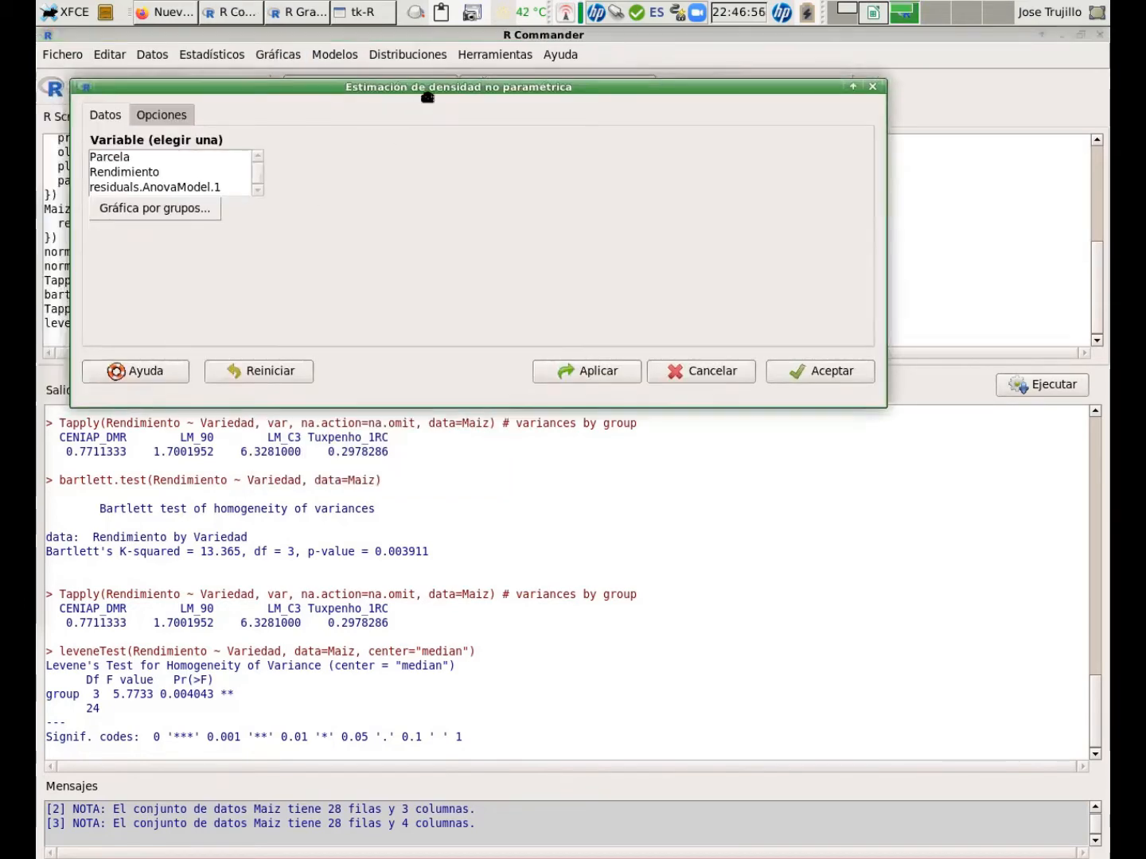
click(240, 188)
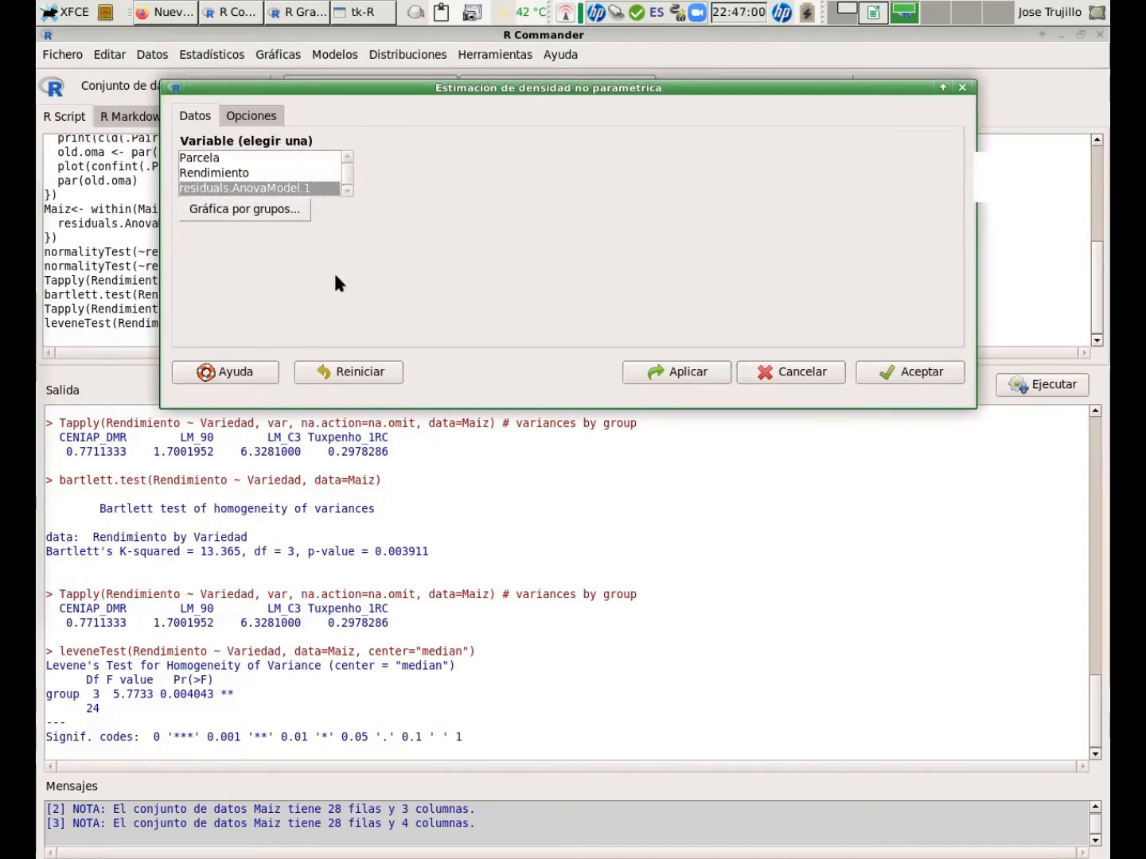
click(250, 210)
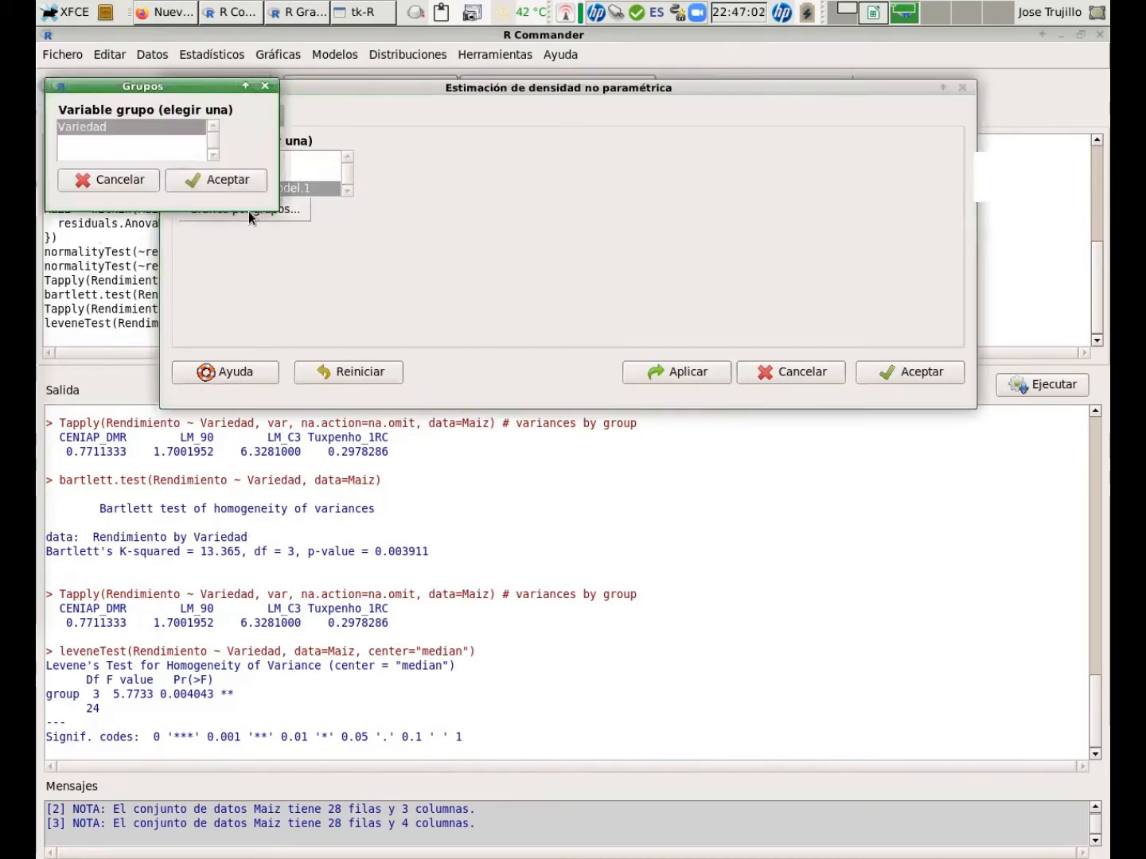
click(199, 181)
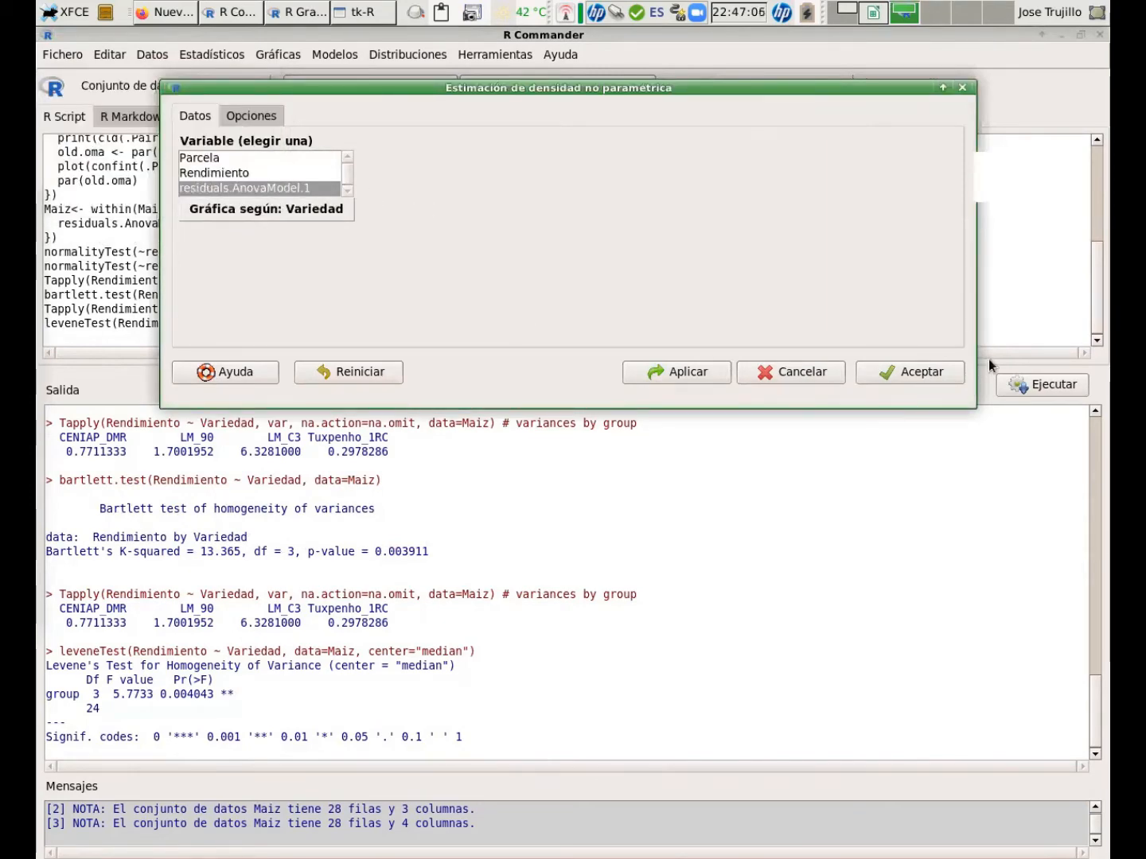
click(931, 372)
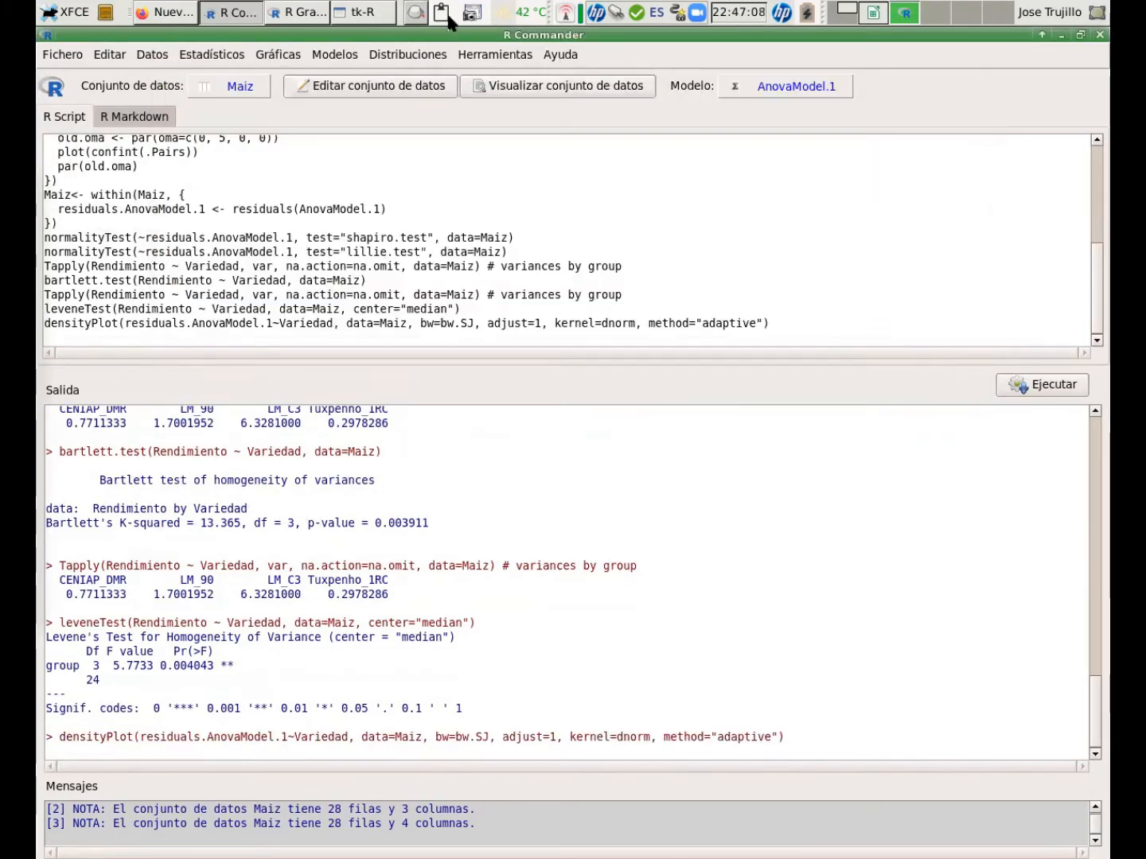
Bring up the density plot window, reposition it, and close it.
click(273, 10)
drag(402, 46, 539, 107)
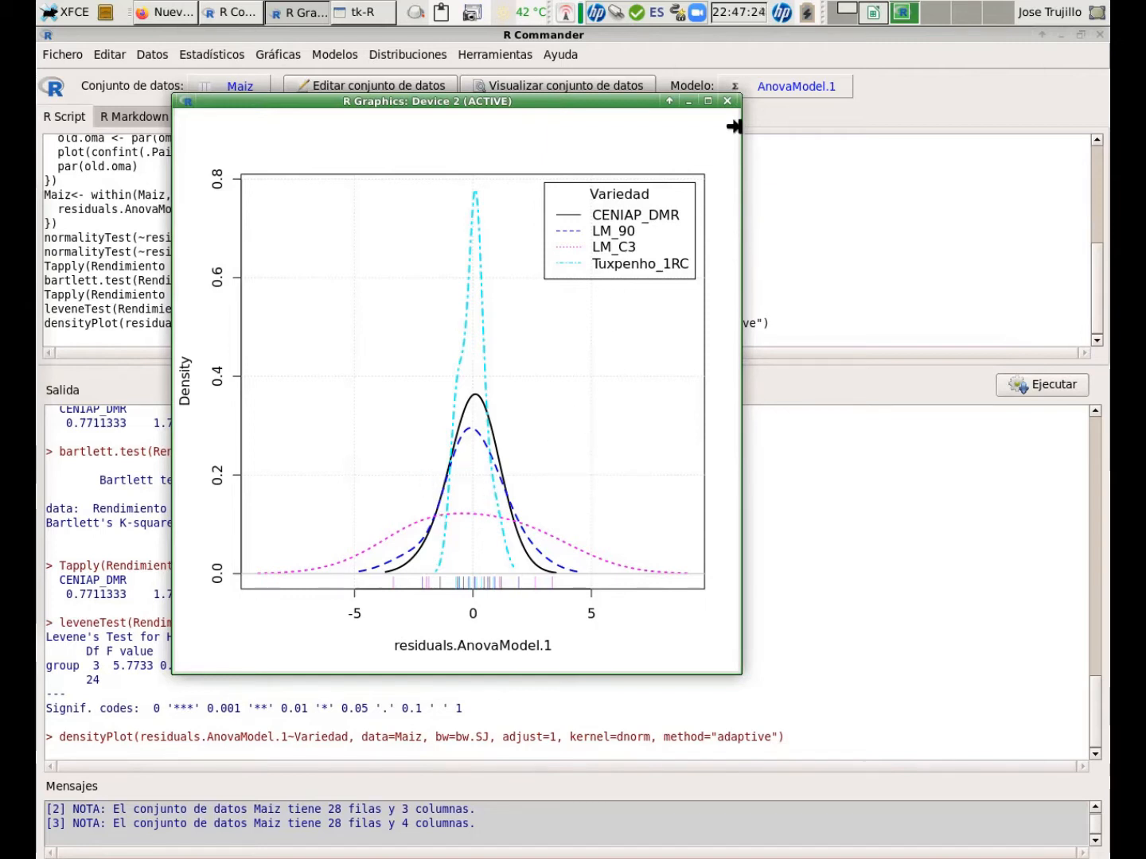
click(727, 101)
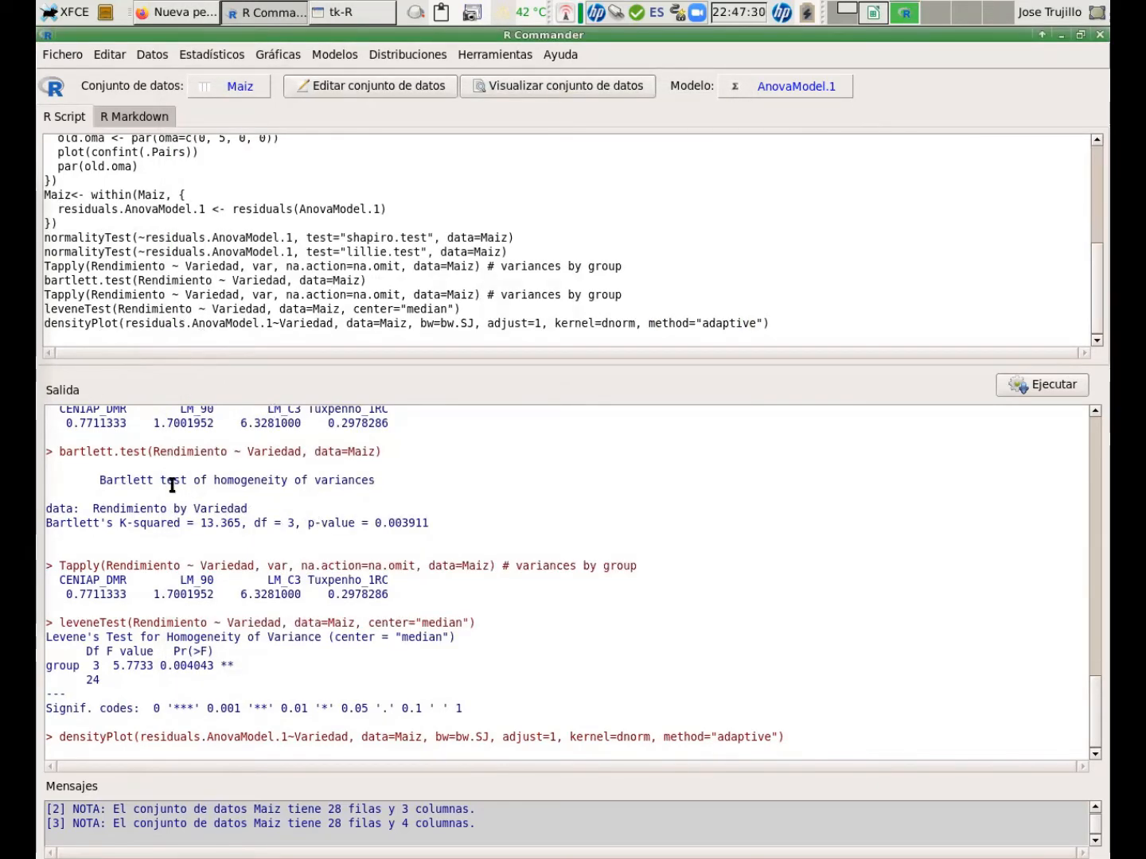
Scroll through the output to examine the normality, Bartlett and Levene test results.
scroll(172, 478, up, 2)
scroll(171, 484, up, 2)
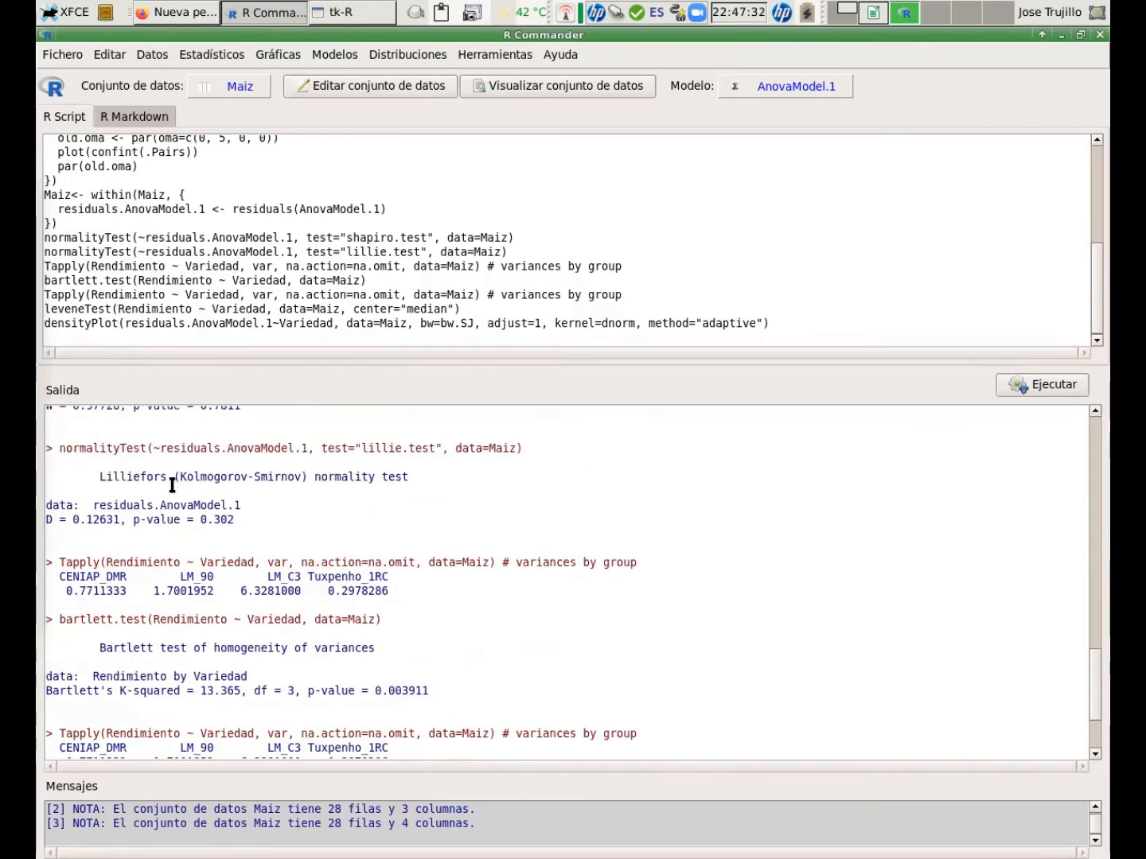
scroll(172, 485, down, 4)
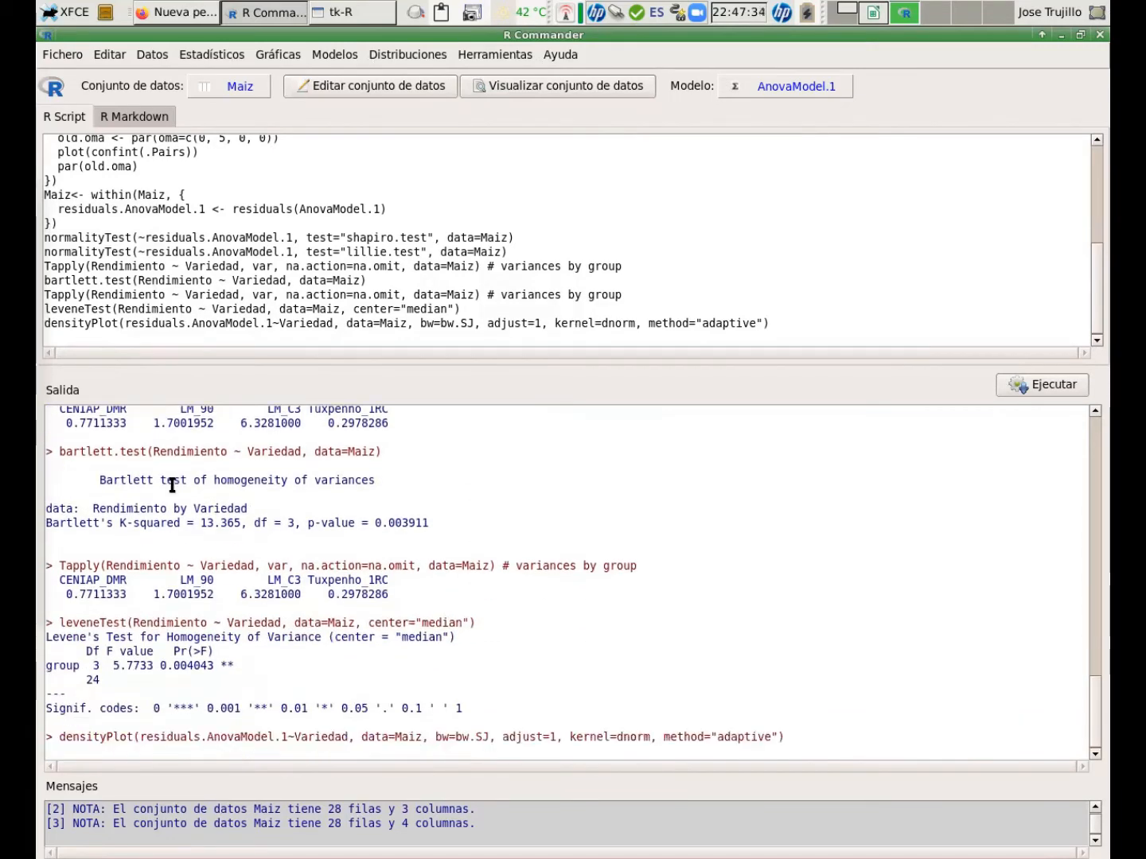
scroll(87, 497, up, 1)
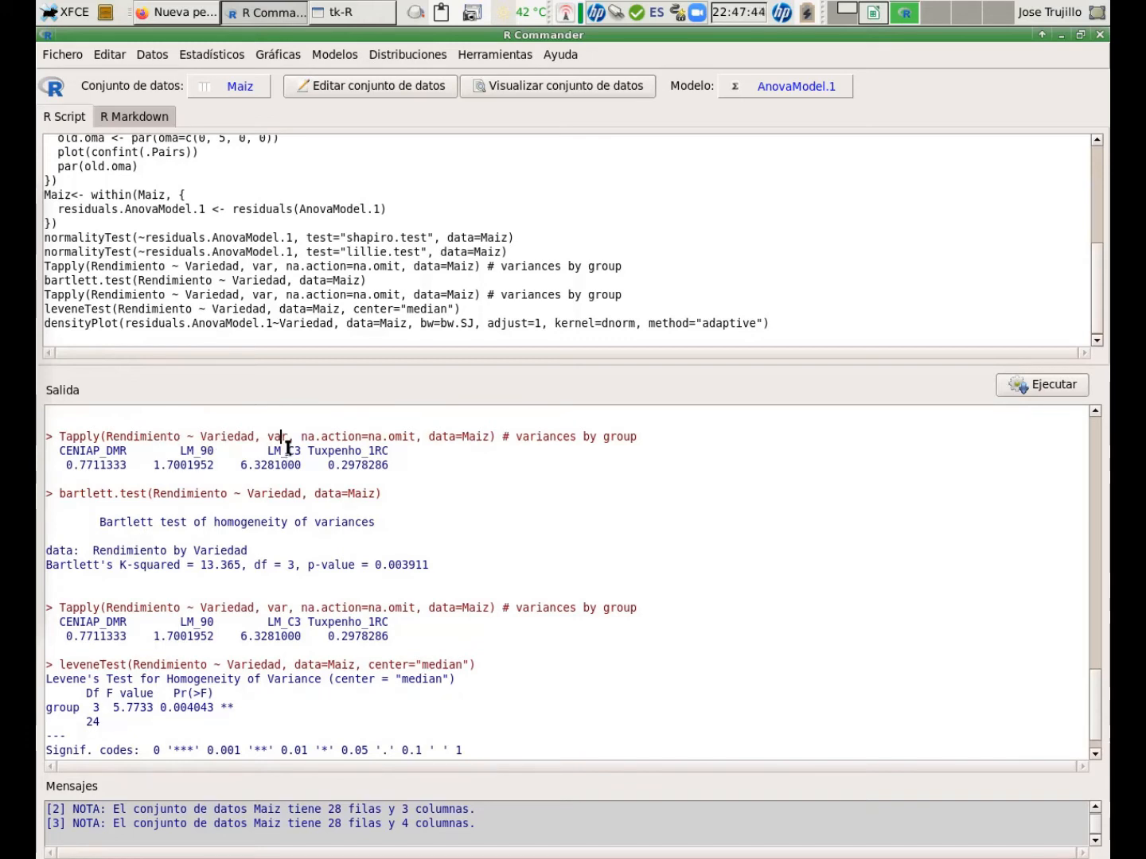
drag(287, 436, 265, 439)
click(283, 439)
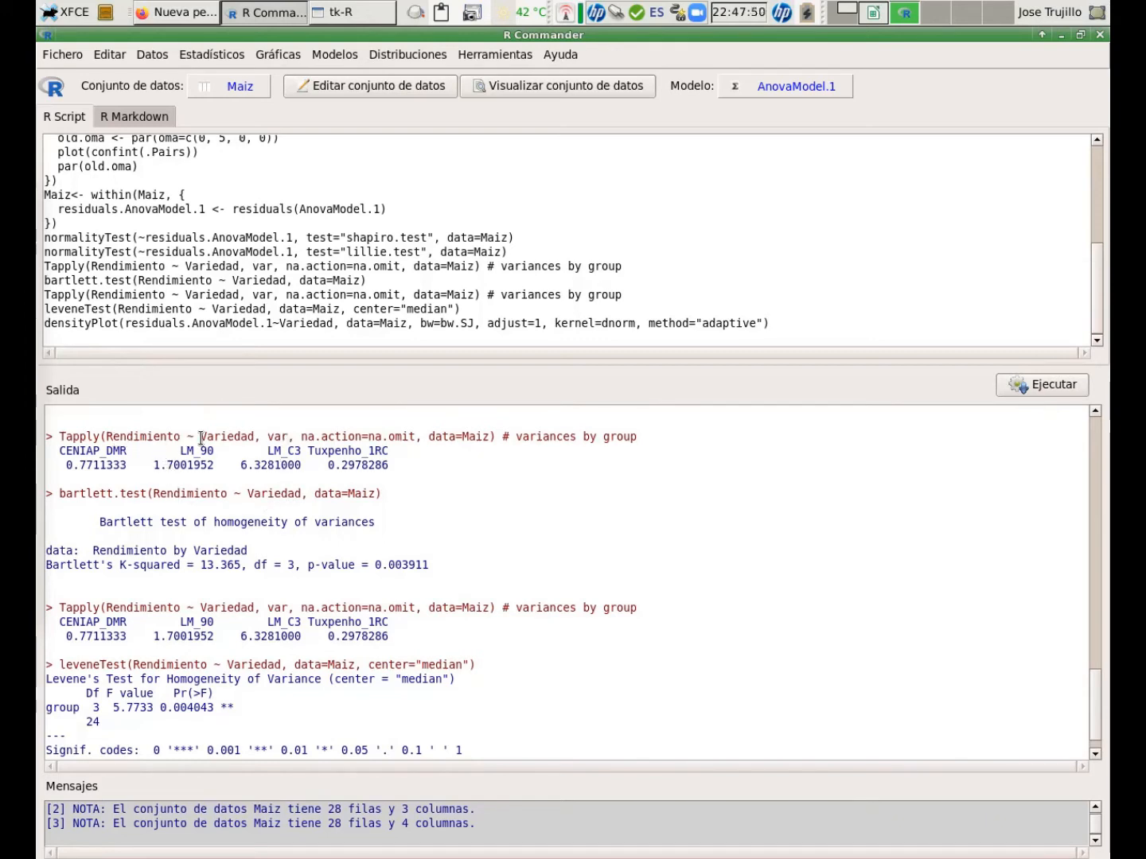
click(275, 466)
click(253, 465)
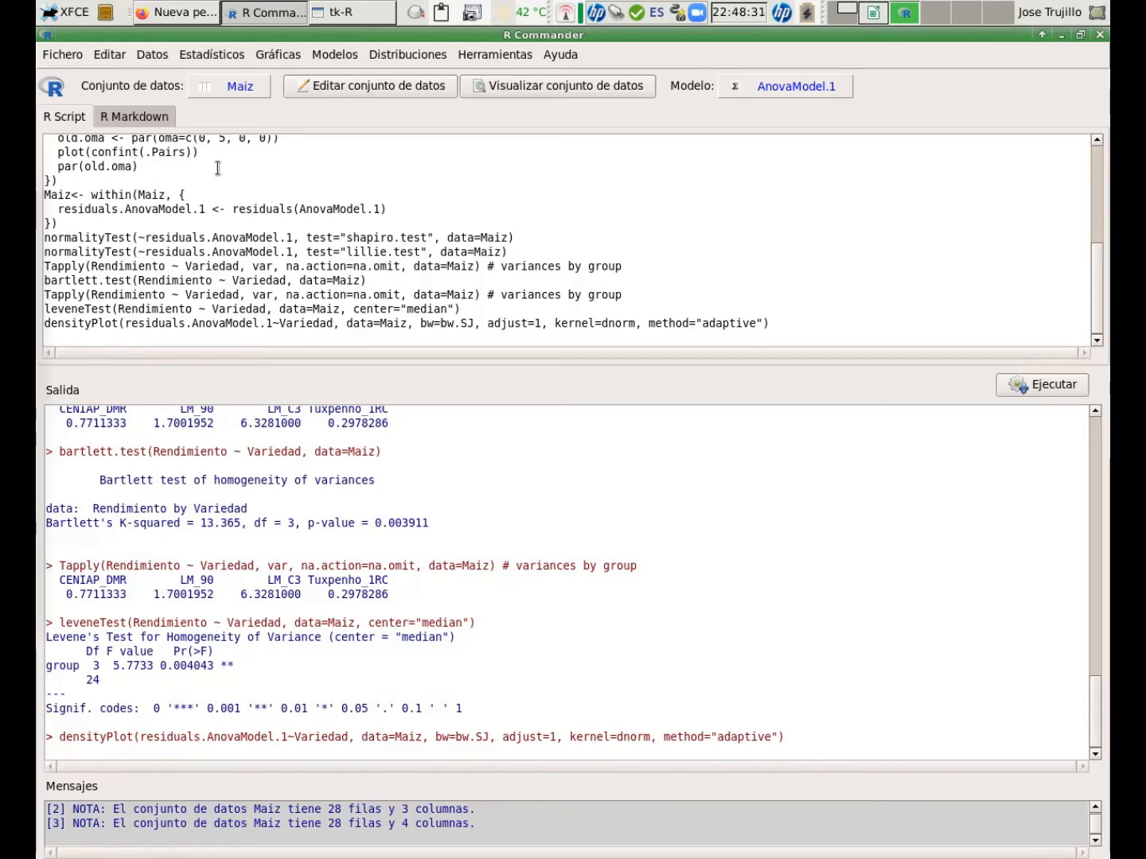
Run one-way ANOVA AnovaModel.2 of Rendimiento by Variedad with pairwise comparisons and the Welch F-test.
click(222, 57)
mouse_move(195, 116)
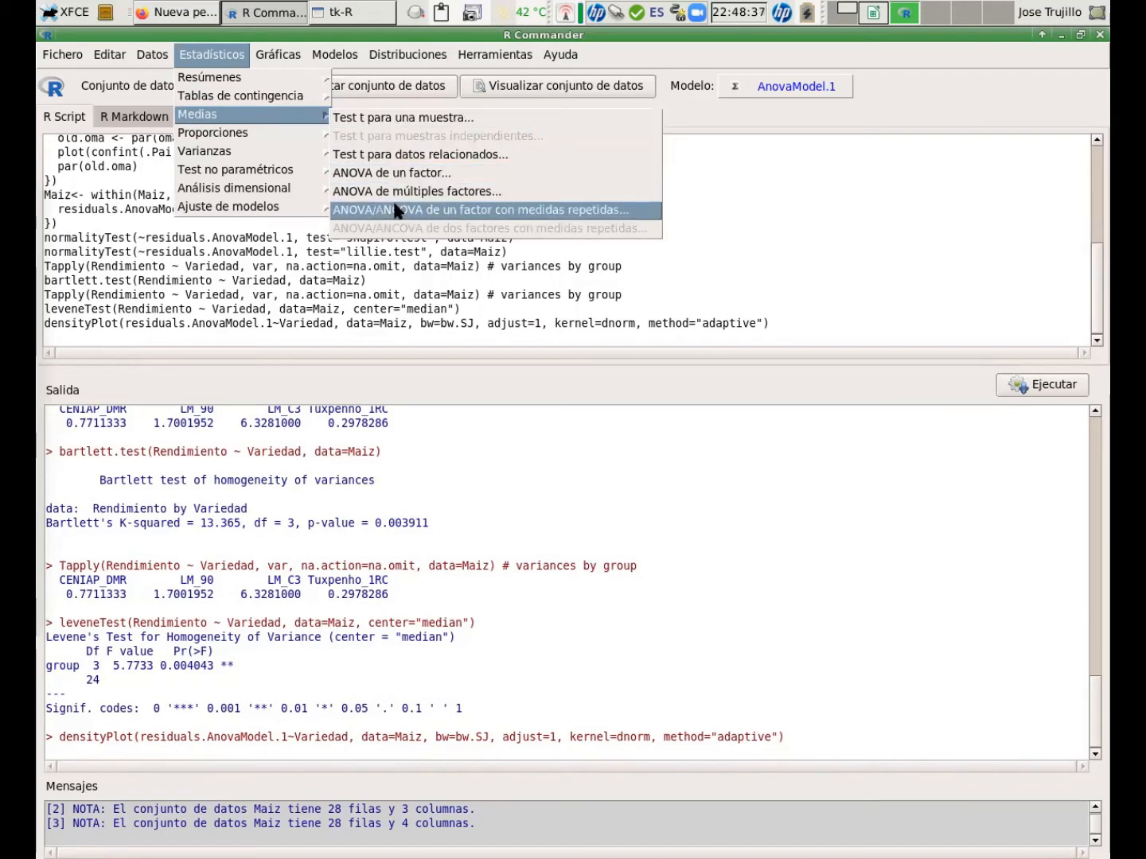
click(393, 173)
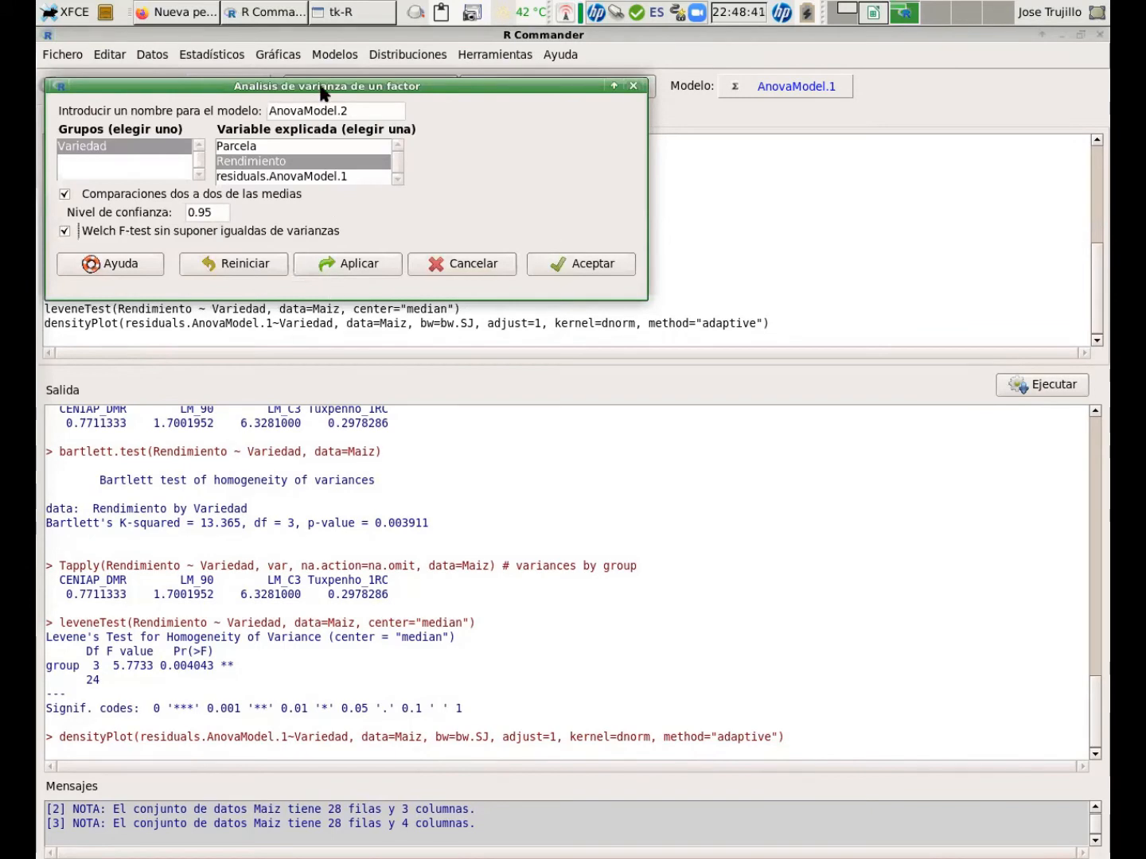
drag(497, 87, 586, 97)
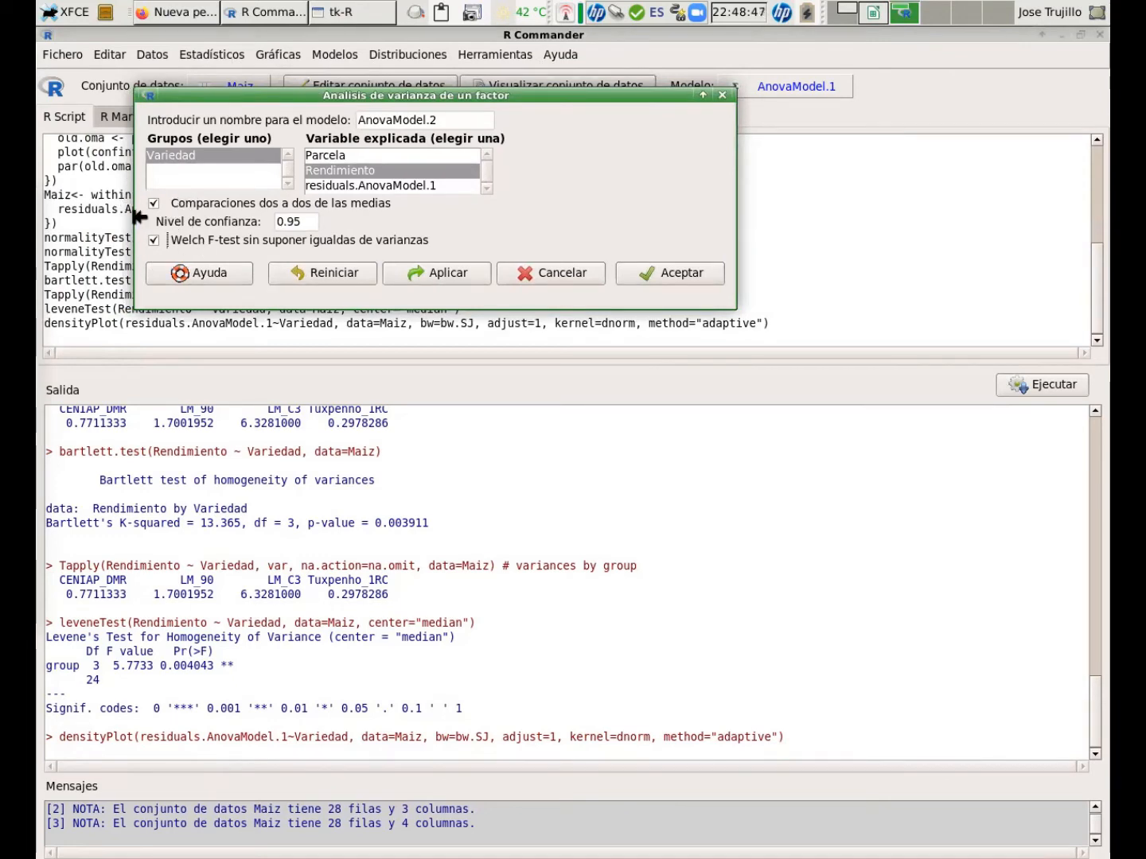
click(674, 275)
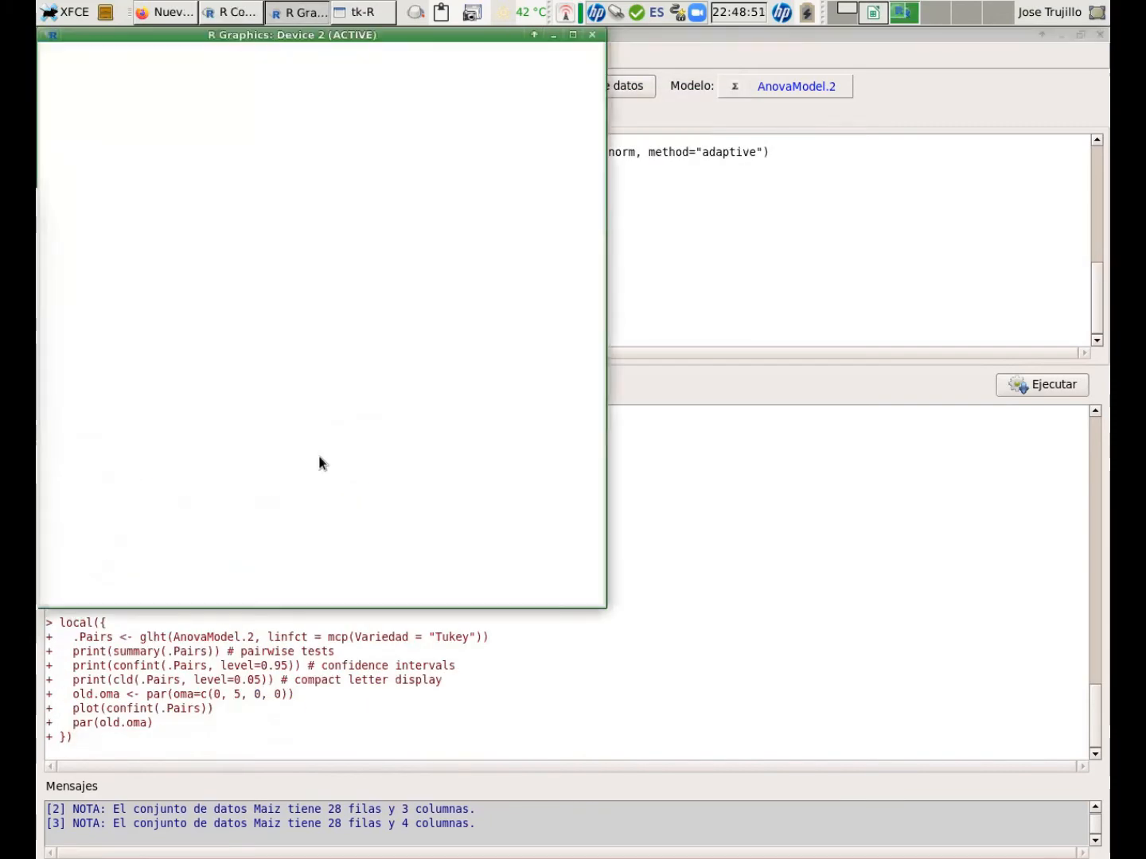
click(664, 382)
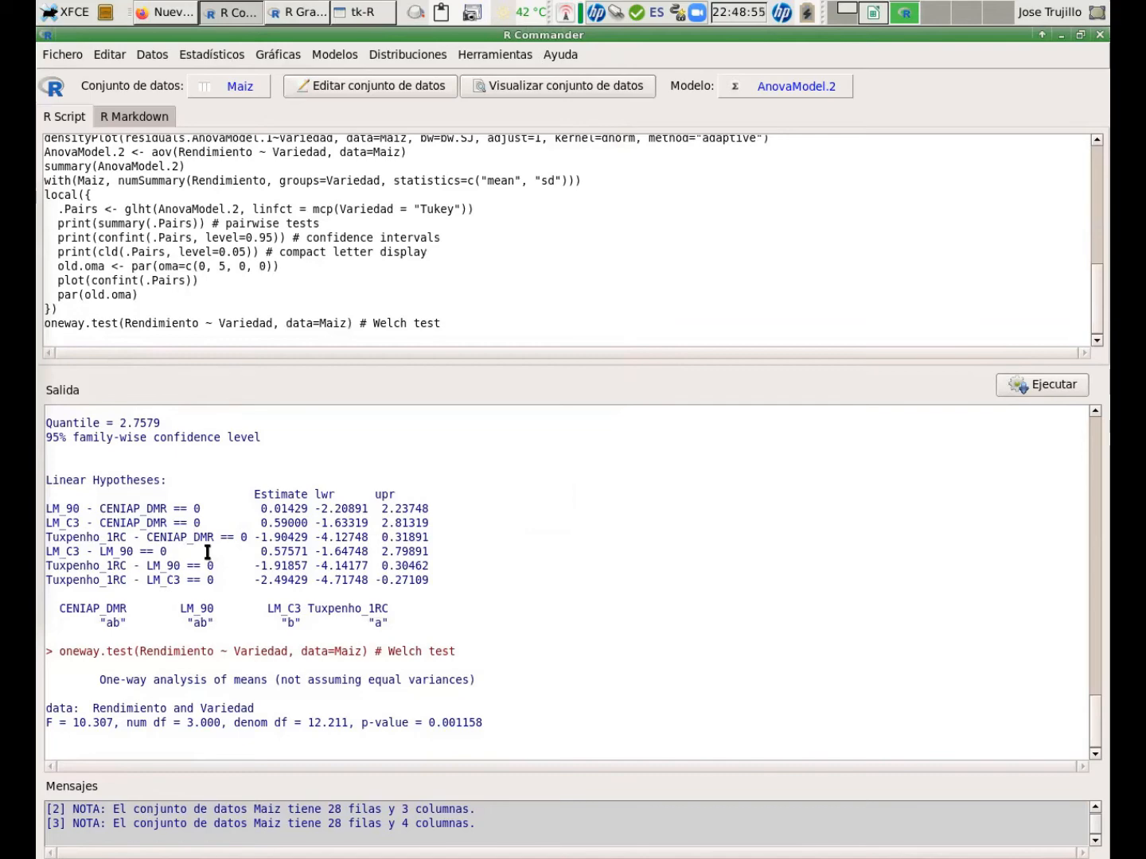
Scroll through the output to examine AnovaModel.2's Tukey comparisons and the Welch test.
scroll(225, 545, up, 3)
scroll(335, 519, up, 1)
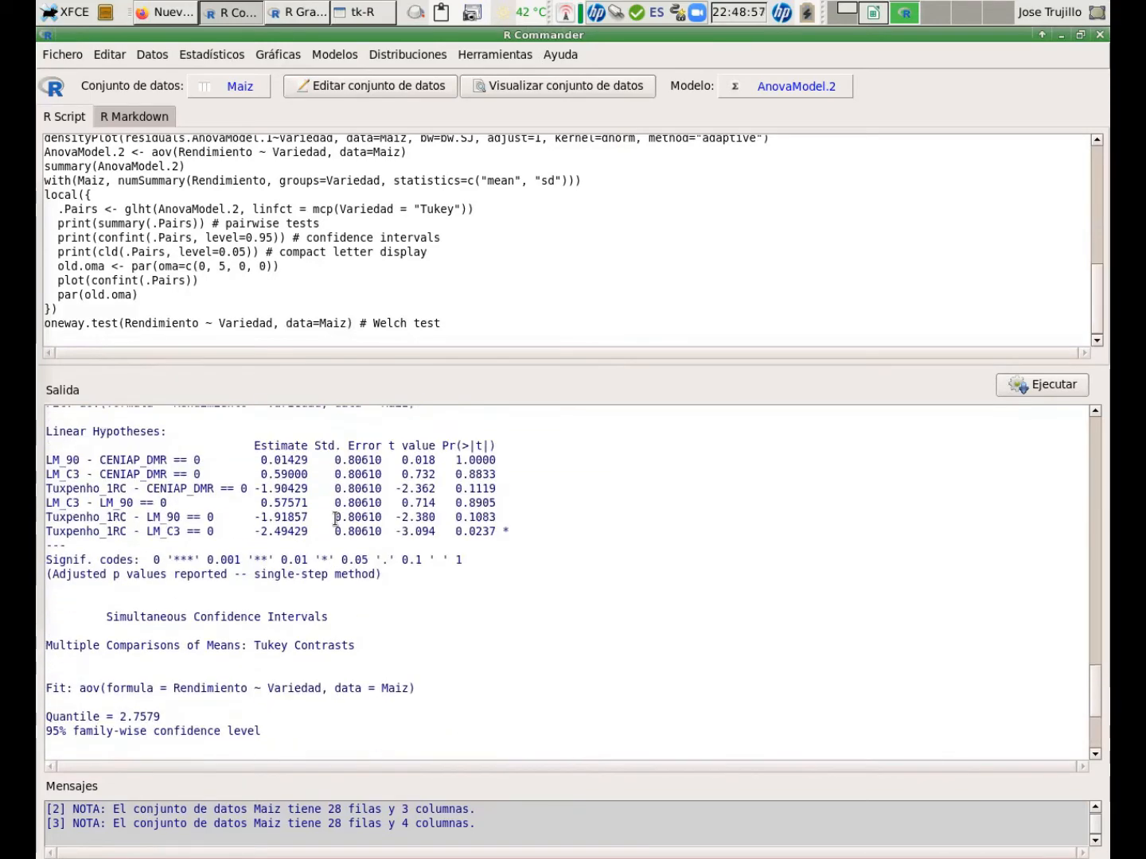
scroll(335, 519, down, 3)
scroll(335, 518, down, 1)
scroll(335, 519, up, 6)
scroll(335, 519, up, 5)
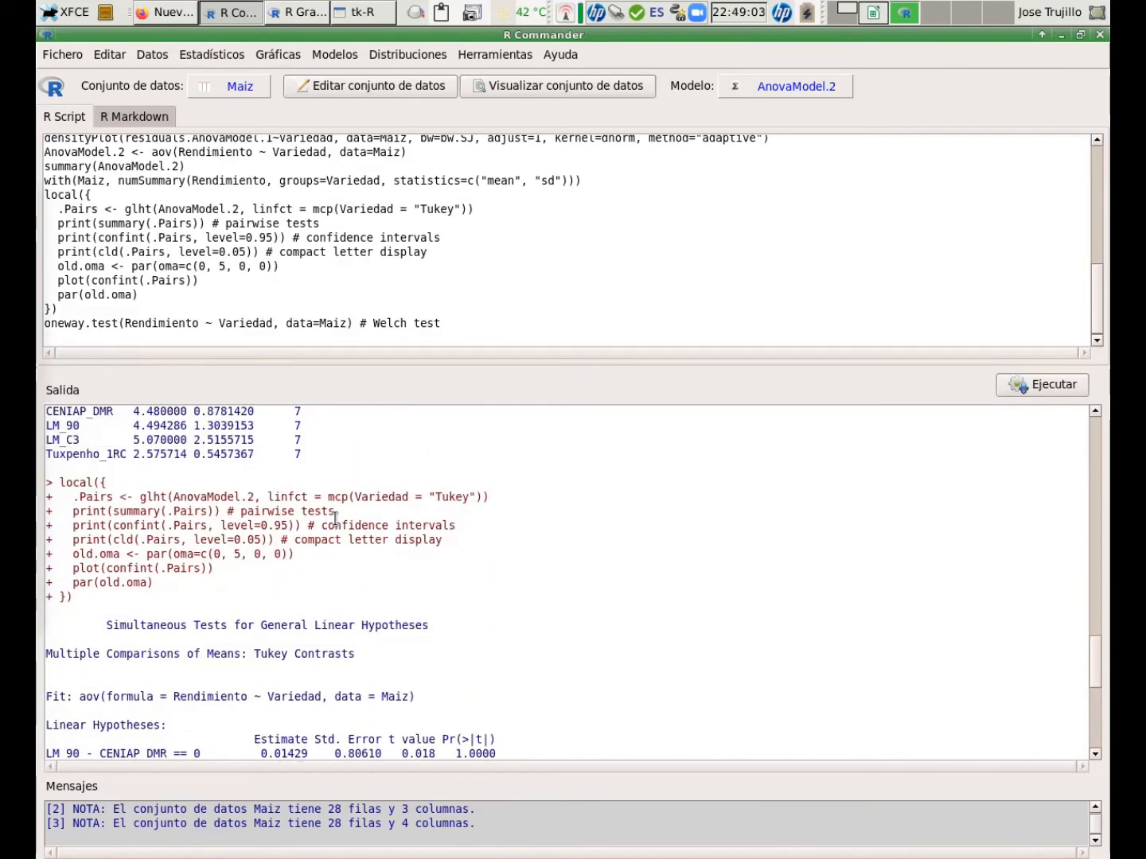
scroll(335, 519, down, 15)
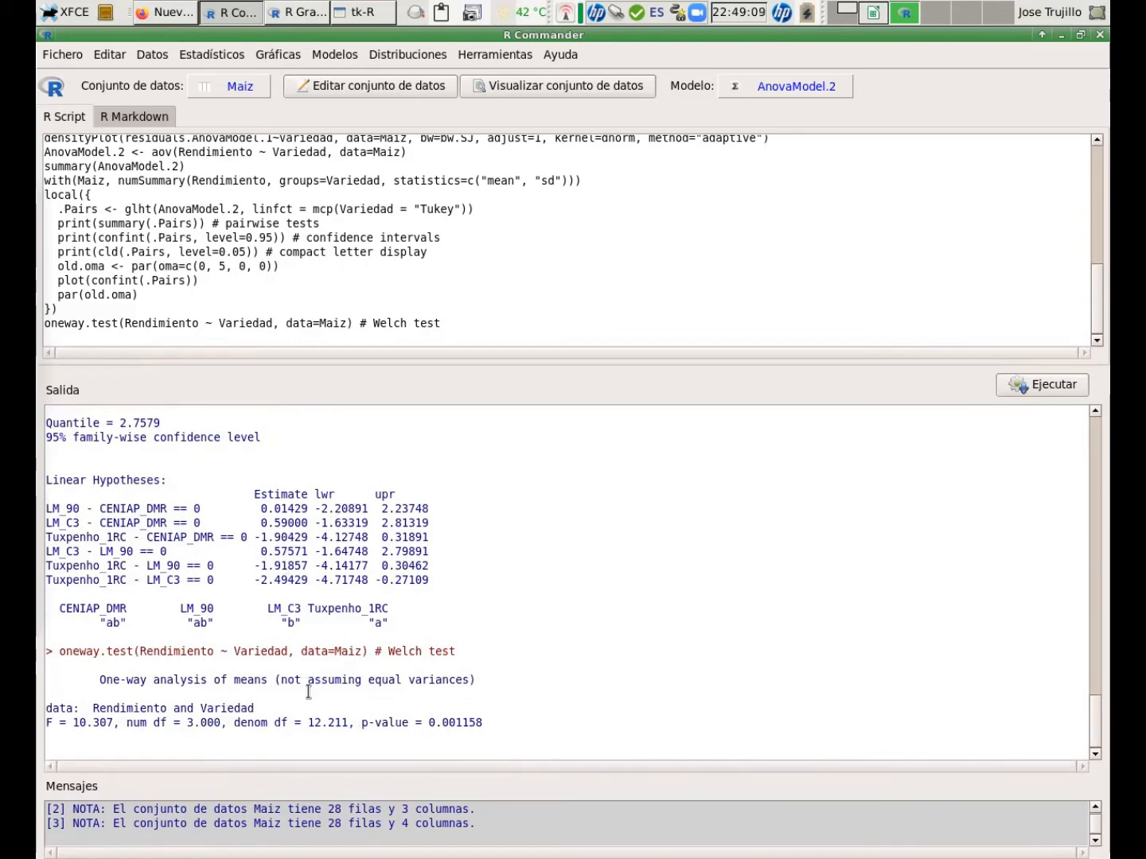
Review the Welch test line and the Tukey comparison tables in the output once more.
scroll(309, 692, up, 1)
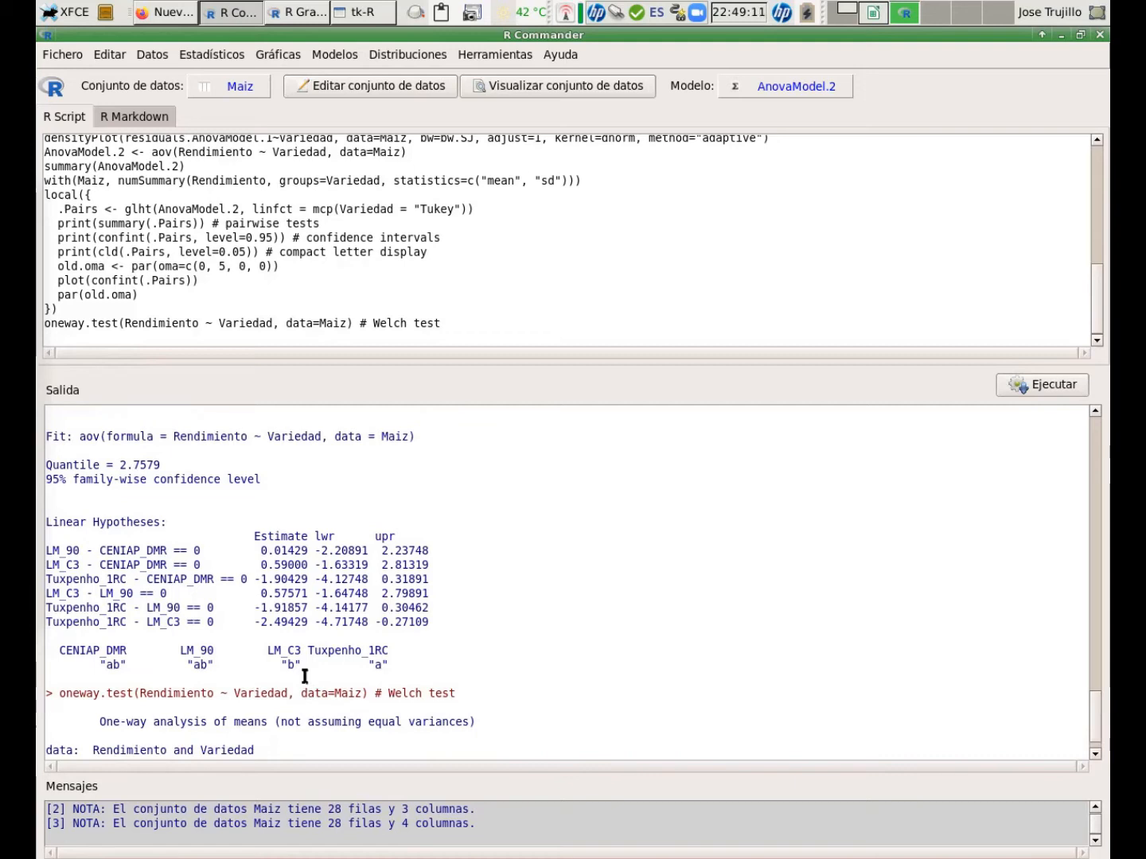
scroll(304, 677, down, 1)
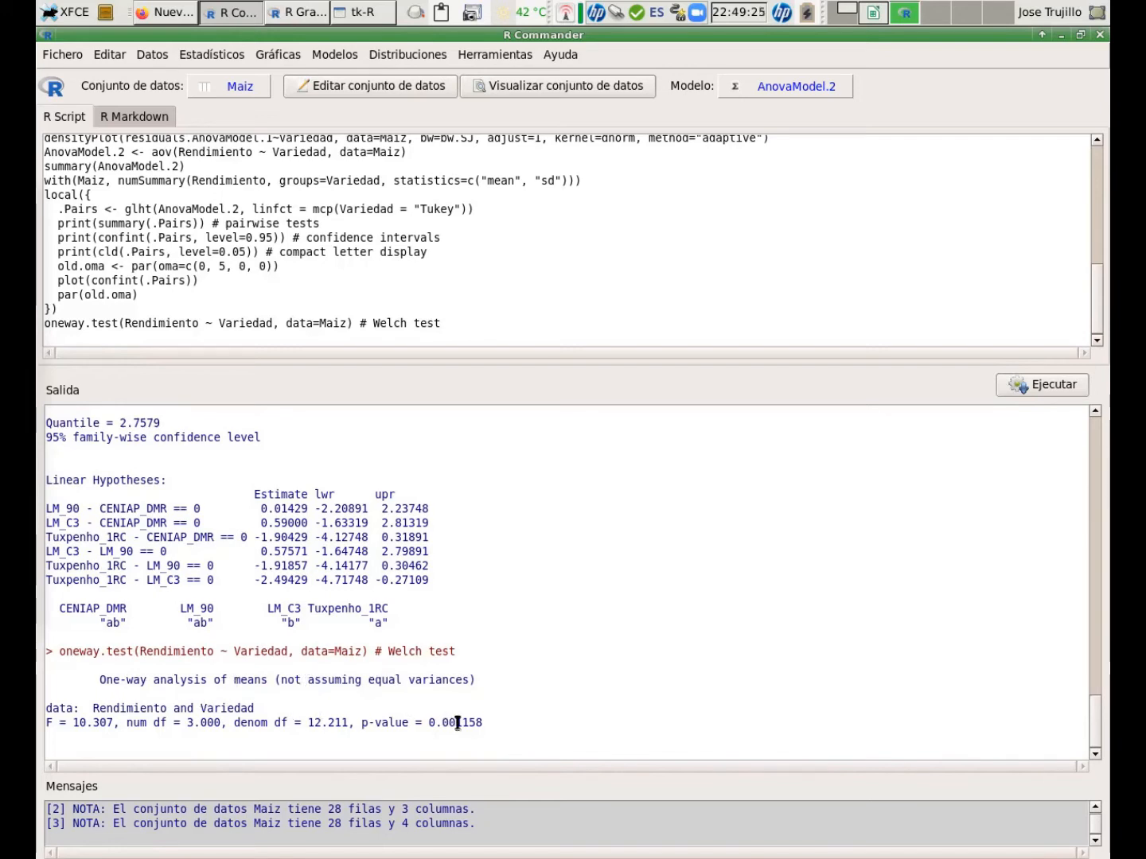
drag(388, 651, 456, 651)
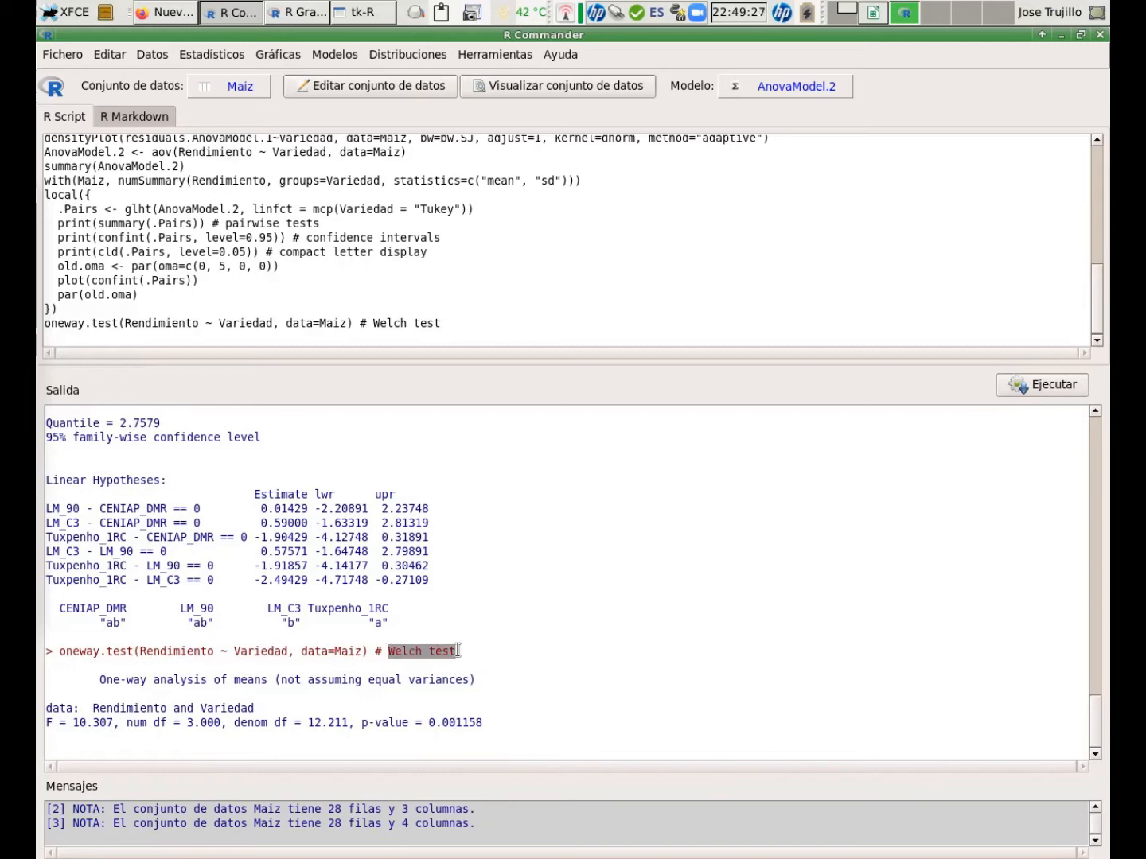
click(467, 713)
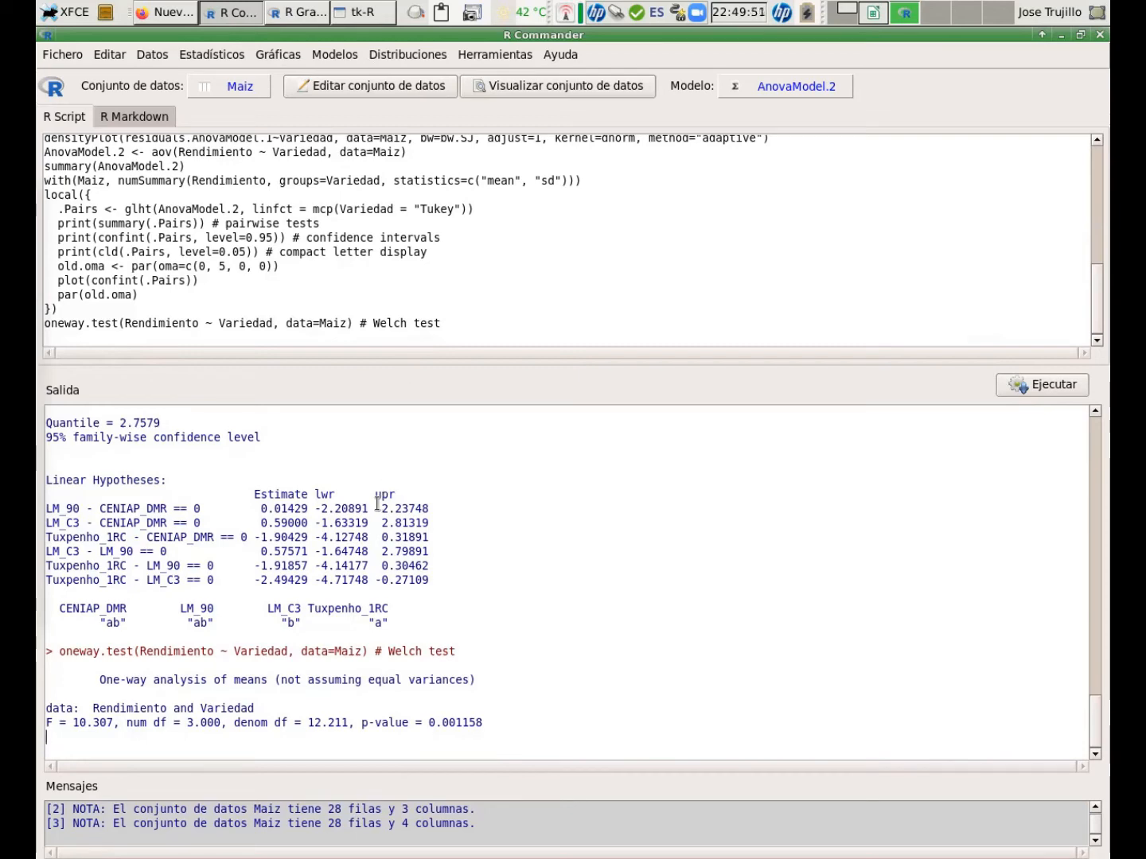
scroll(377, 504, up, 3)
scroll(377, 504, up, 3)
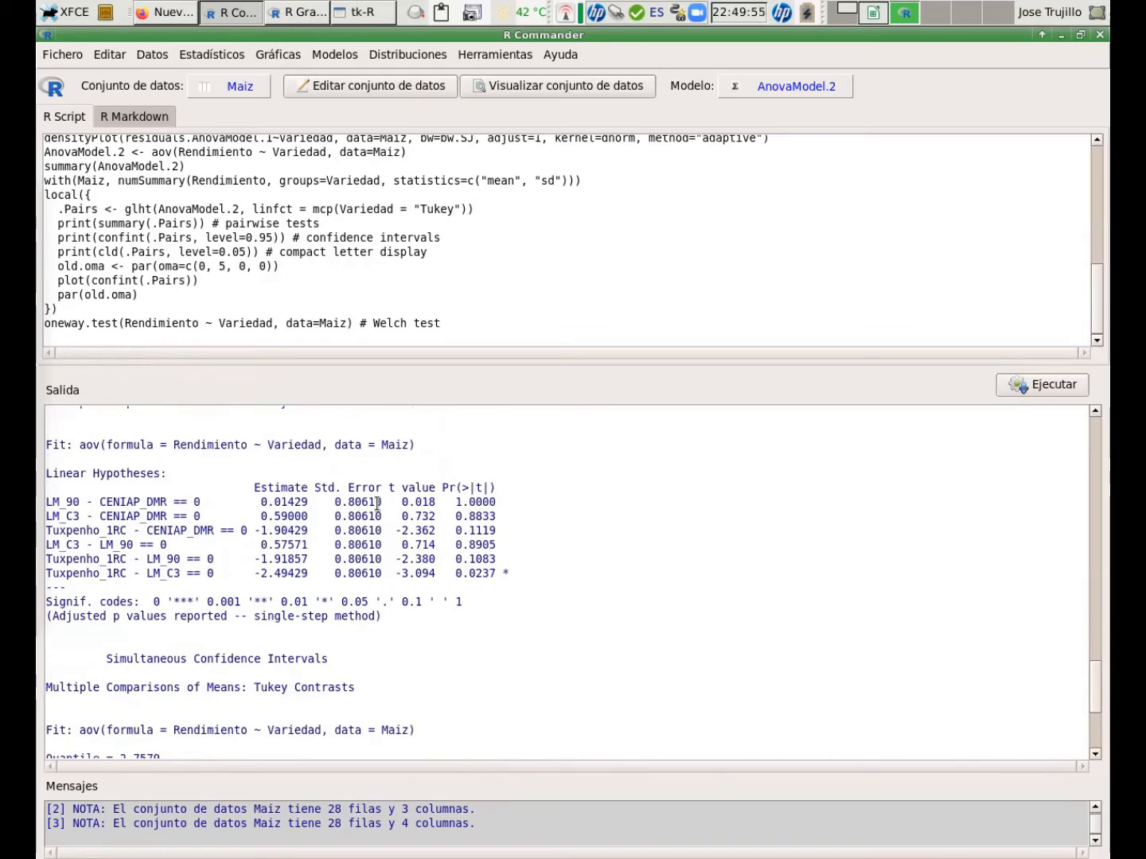
scroll(269, 621, down, 3)
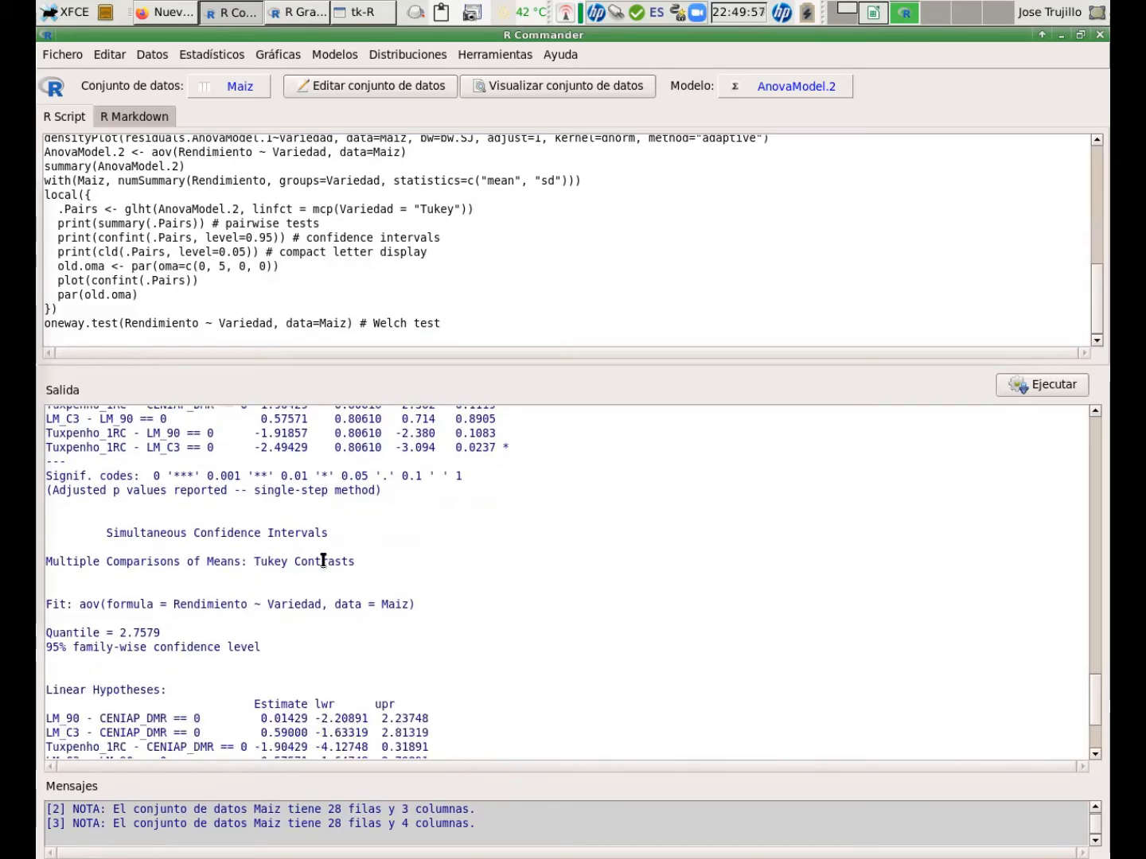
scroll(323, 560, down, 5)
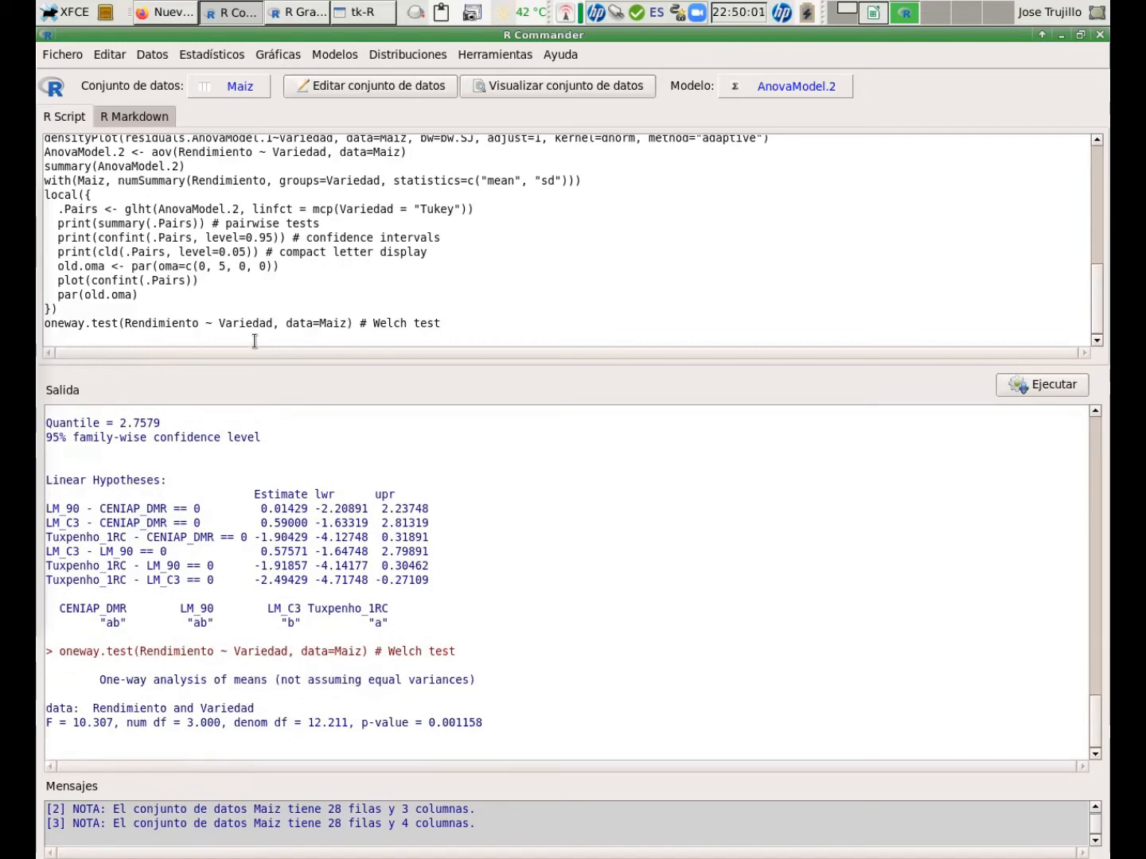
Open the R help page for pairwise.t.test from the R console.
click(363, 12)
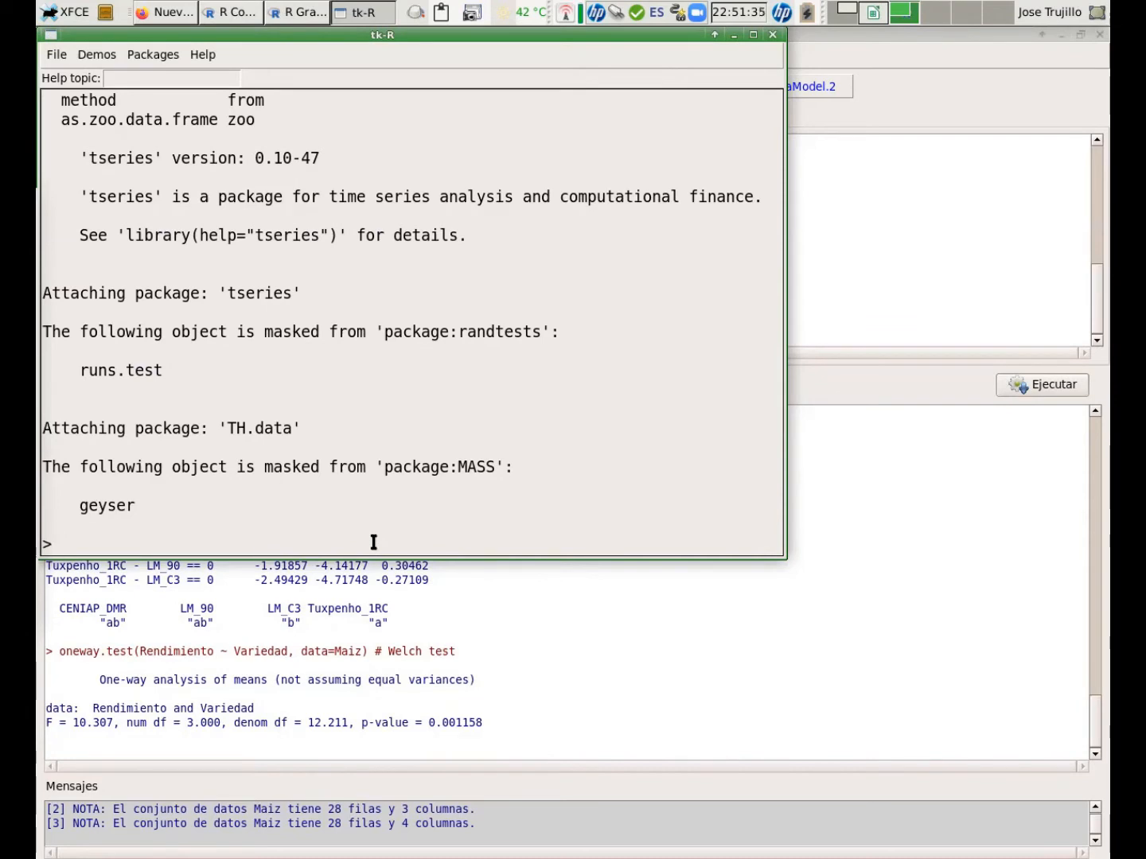
text(?pairs)
key(BackSpace)
text(w)
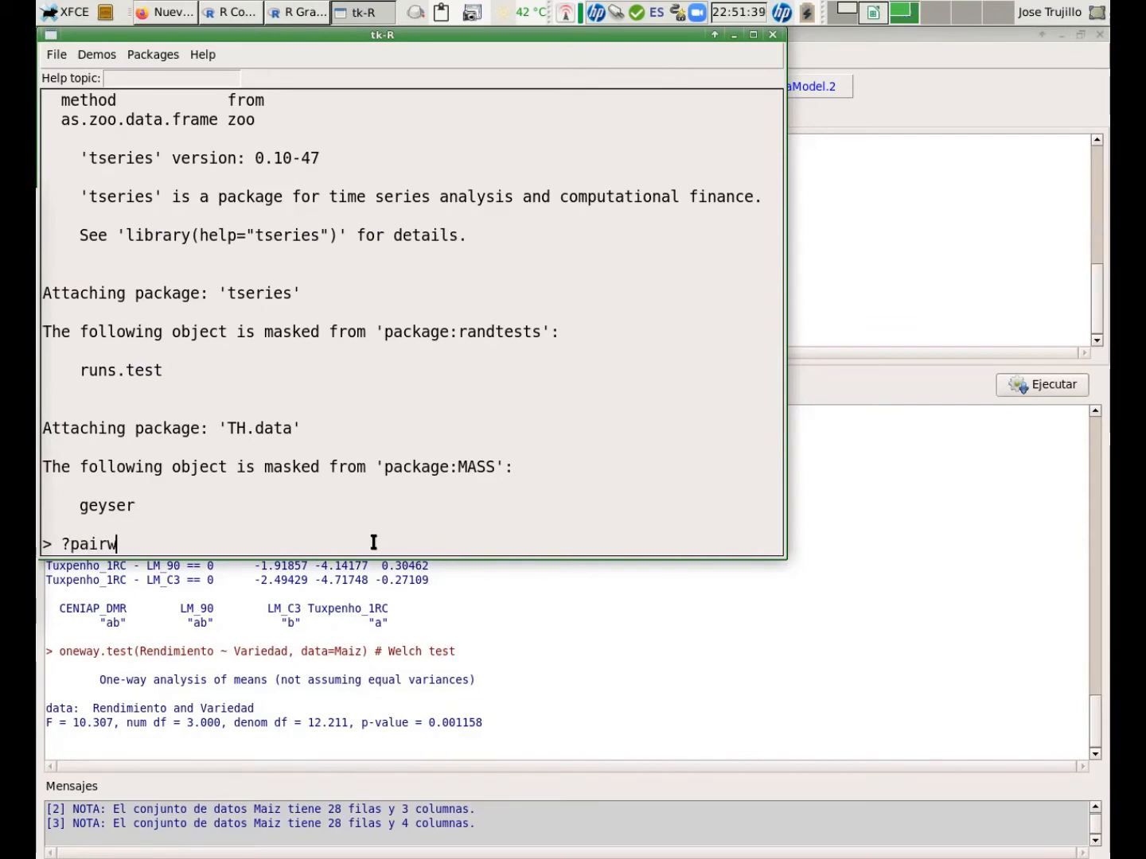
text(ise.t.test)
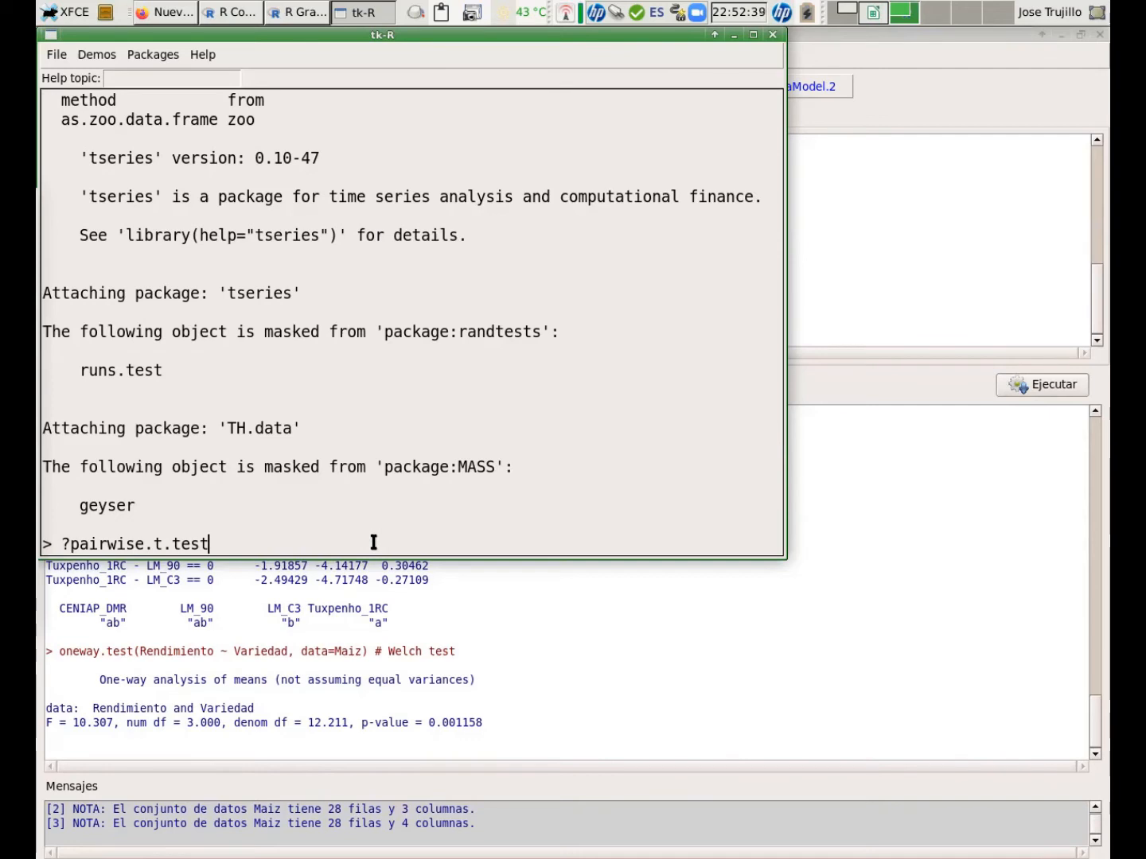
key(Left)
key(Left)
key(Left)
key(Left)
key(Left)
key(Left)
key(Left)
key(Left)
key(Left)
key(Left)
key(Left)
key(Left)
key(Left)
key(Left)
key(Left)
key(End)
key(Return)
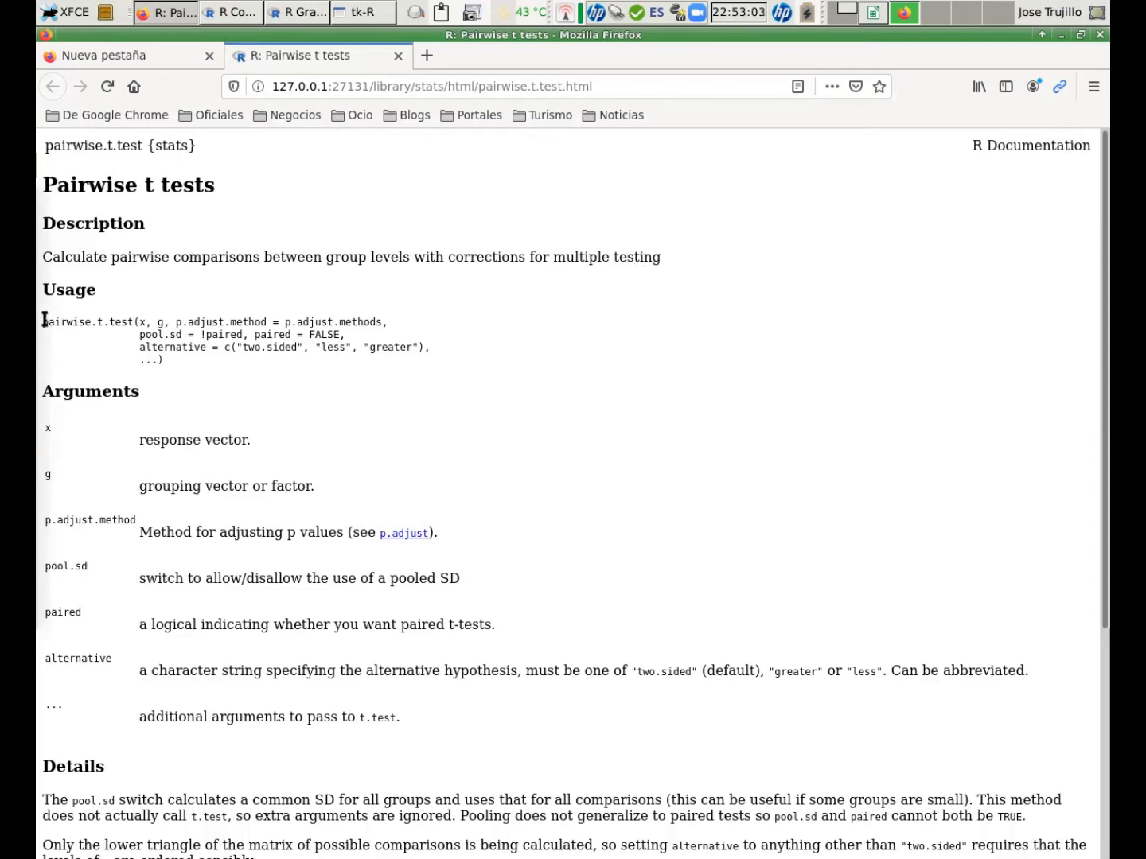
Copy the pairwise.t.test( function name from the help page's usage section.
drag(44, 321, 137, 321)
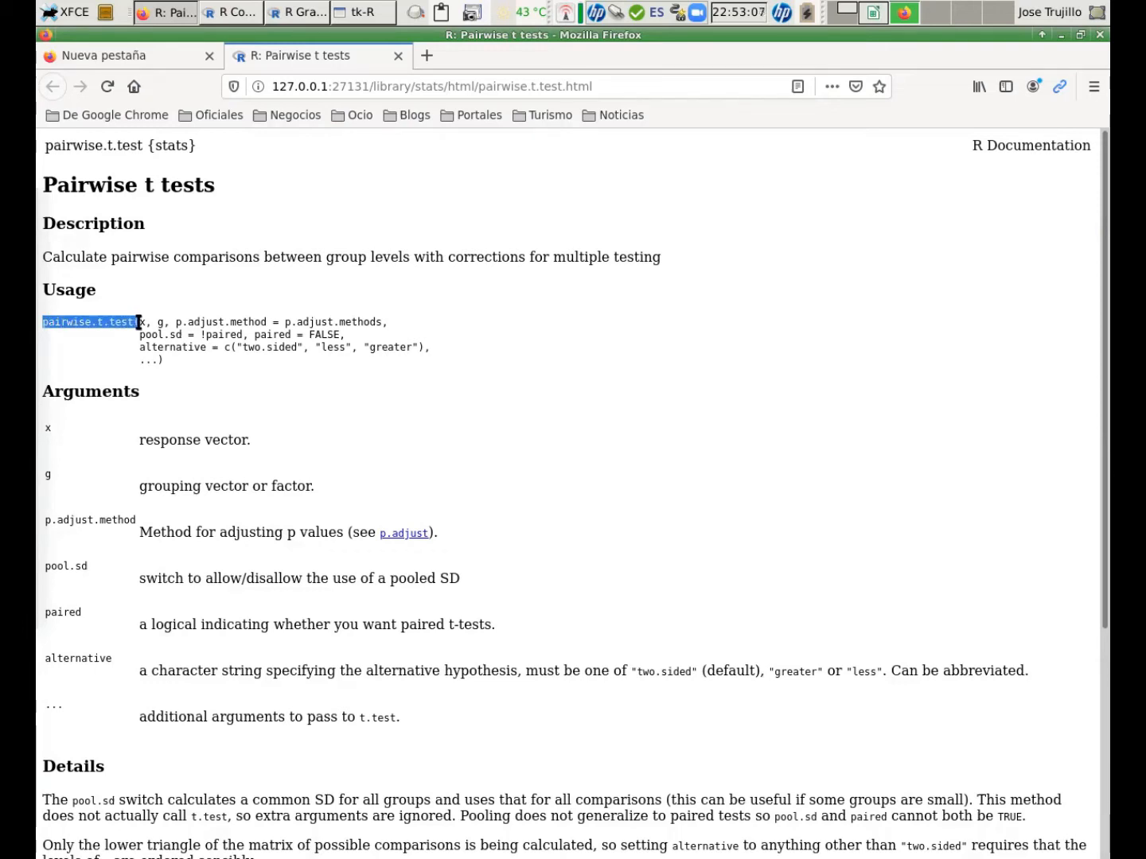
right_click(139, 323)
click(154, 335)
Read through the pairwise.t.test arguments, details and examples on the help page.
scroll(312, 377, down, 3)
scroll(312, 370, down, 4)
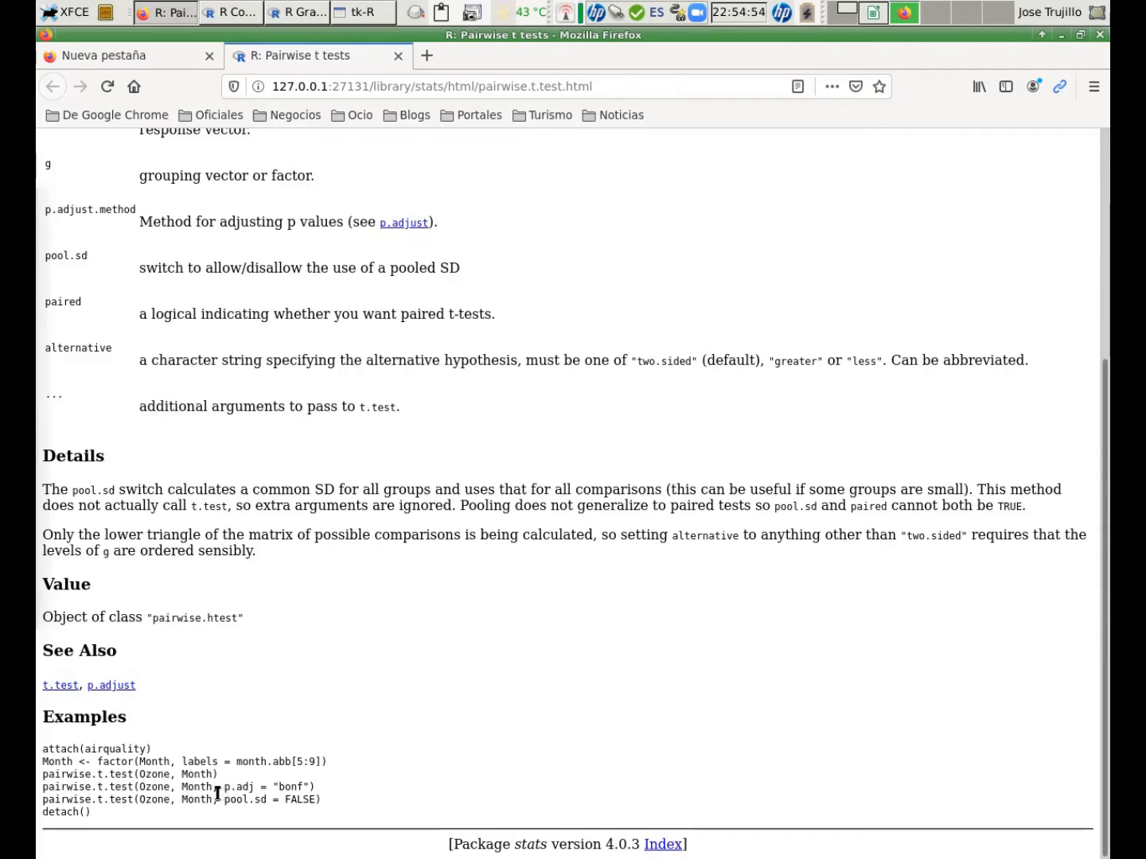
drag(220, 791, 335, 788)
click(335, 789)
scroll(283, 464, up, 5)
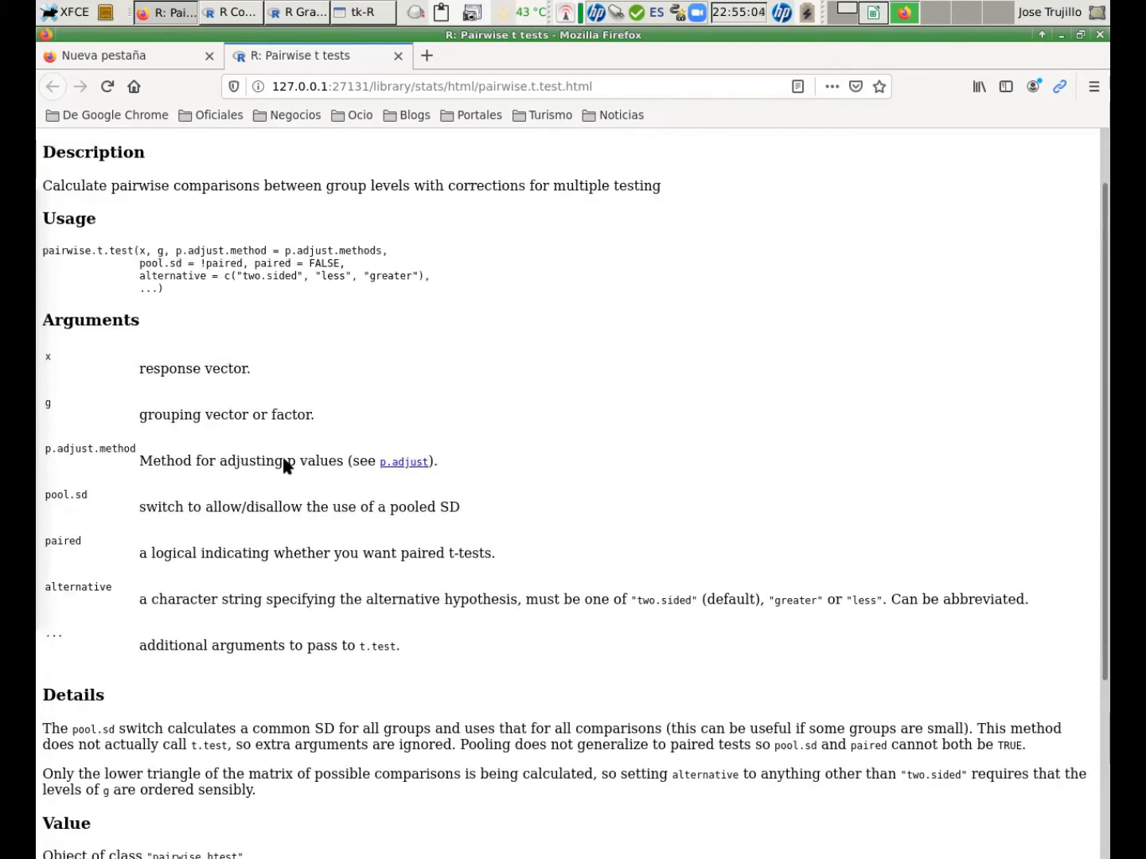
scroll(285, 465, up, 2)
key(alt+Tab)
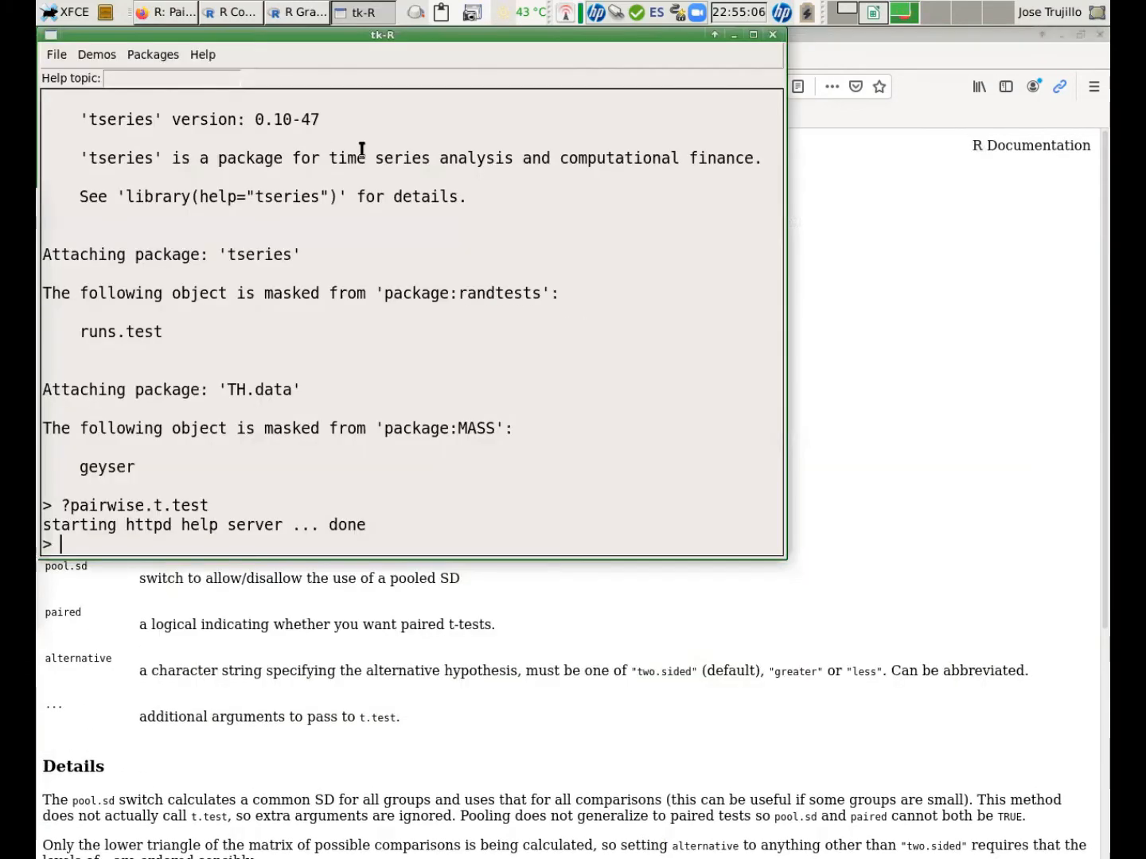
key(alt+Tab)
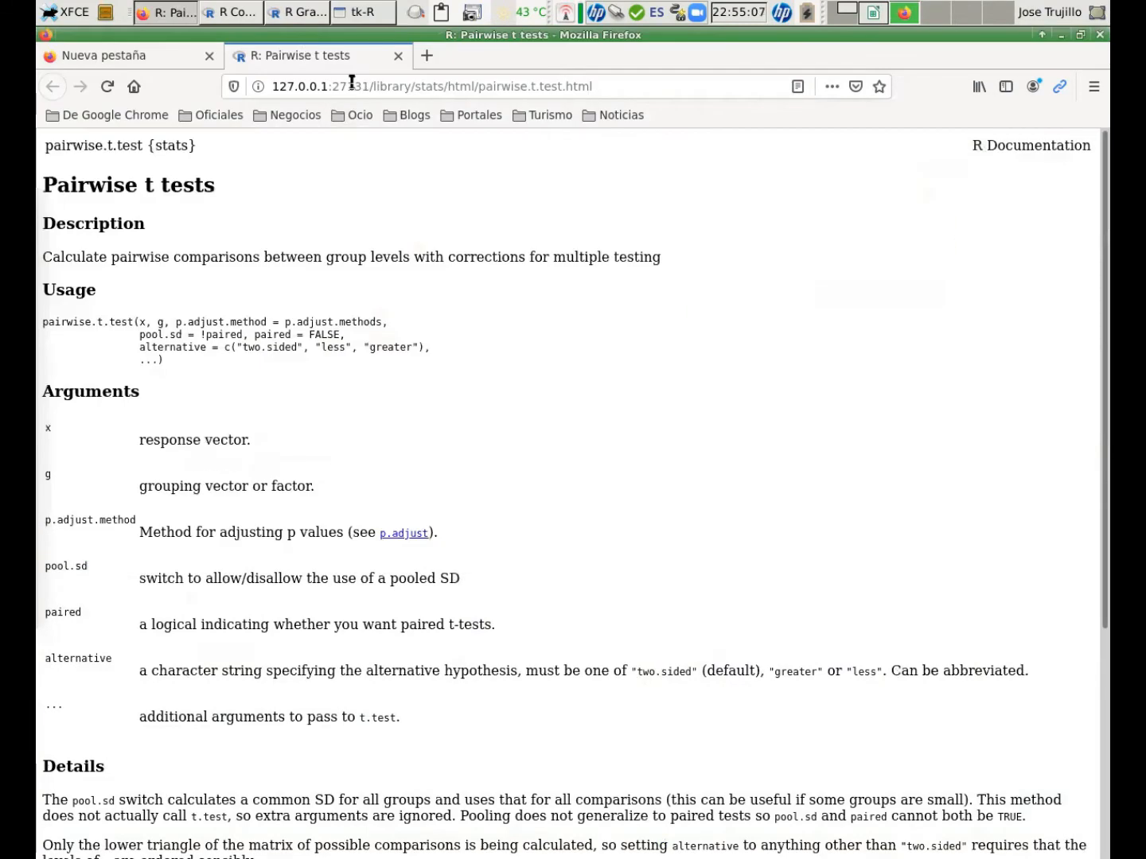
Paste pairwise.t.test( onto a new line at the end of the R Commander script.
click(233, 14)
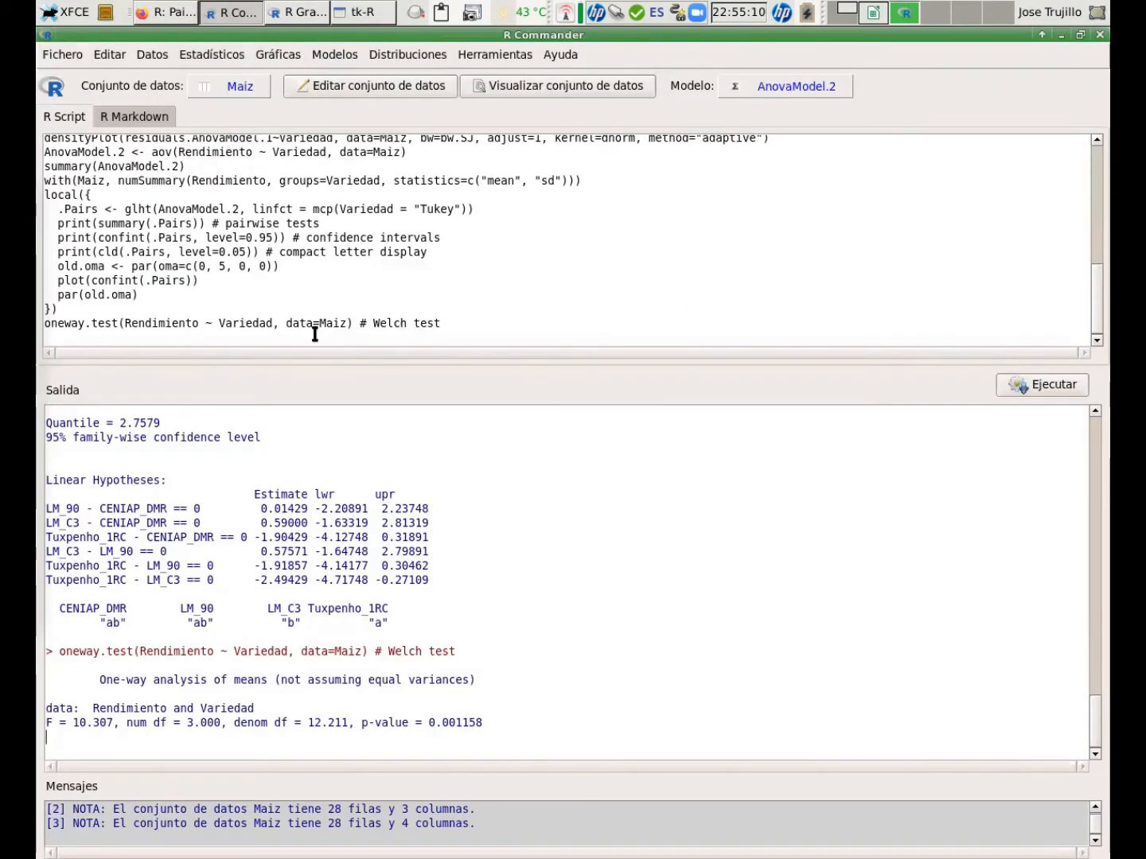
right_click(193, 342)
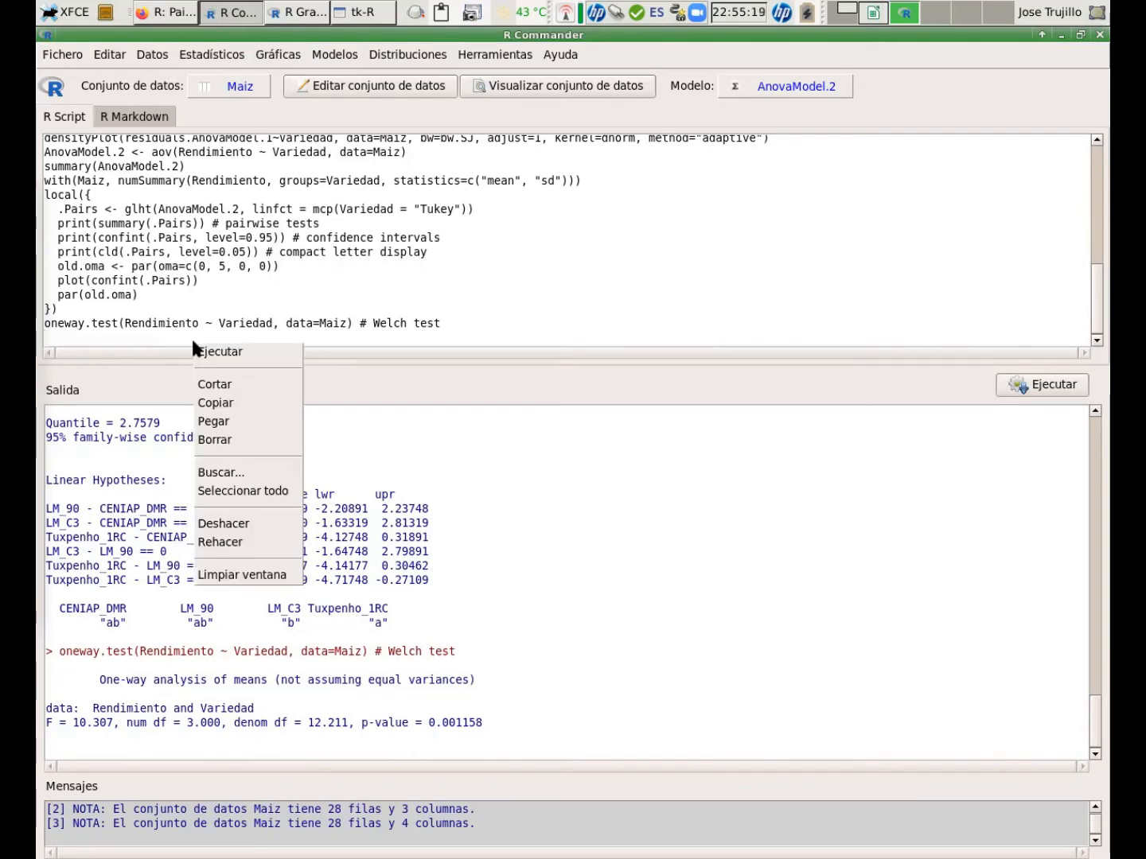
click(228, 420)
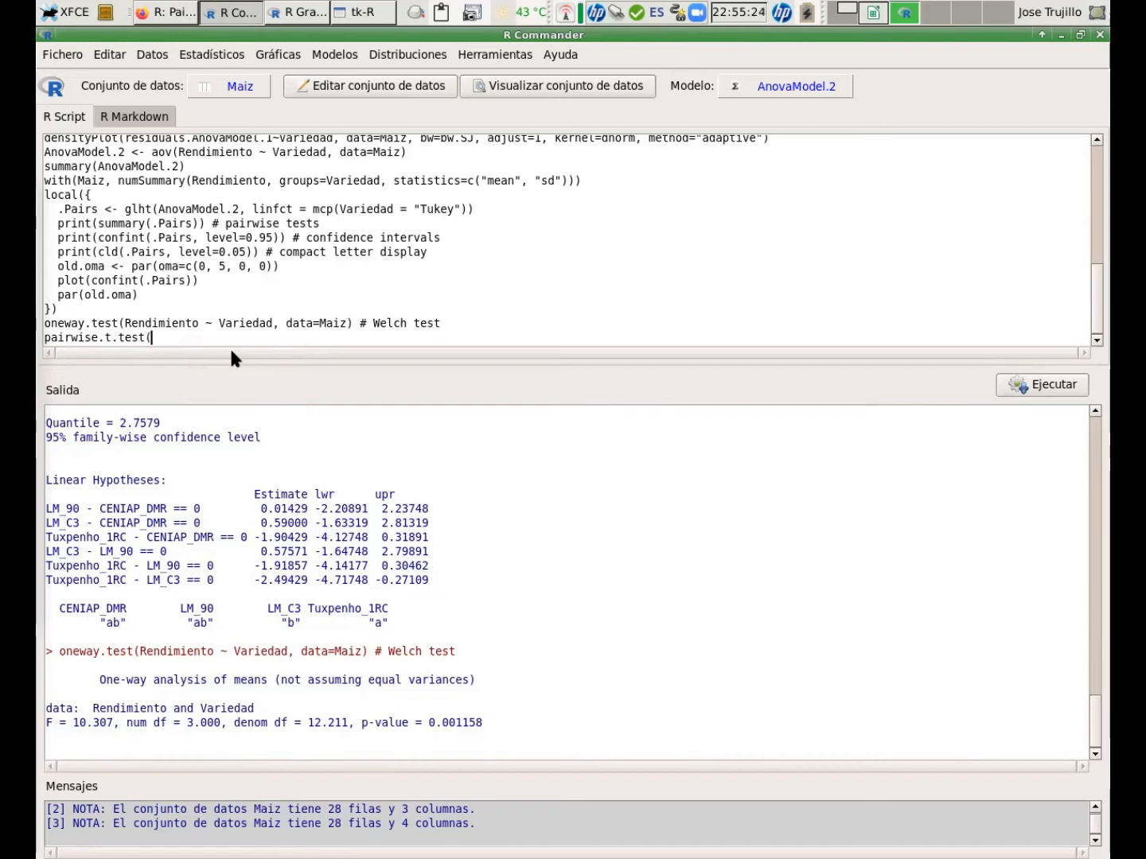
Scroll up through the script to review how earlier commands reference the Maiz dataset.
scroll(233, 307, up, 1)
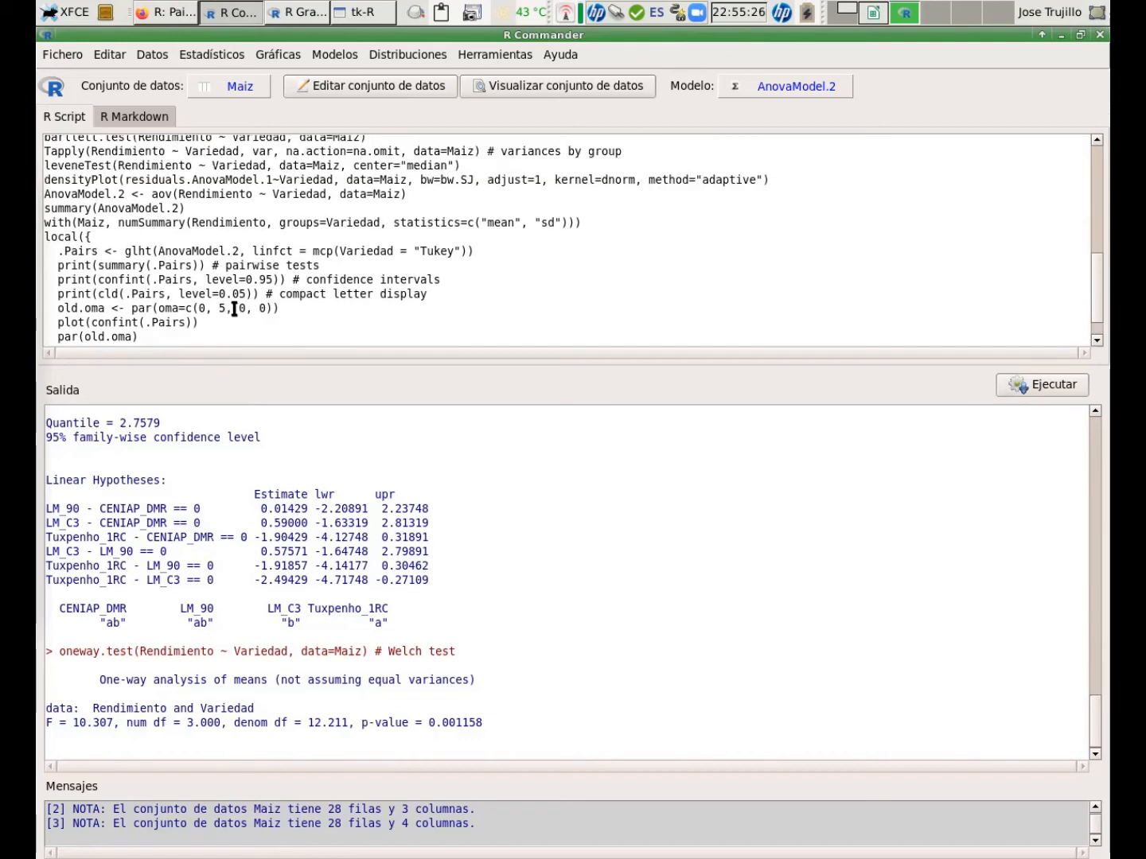
scroll(235, 308, up, 2)
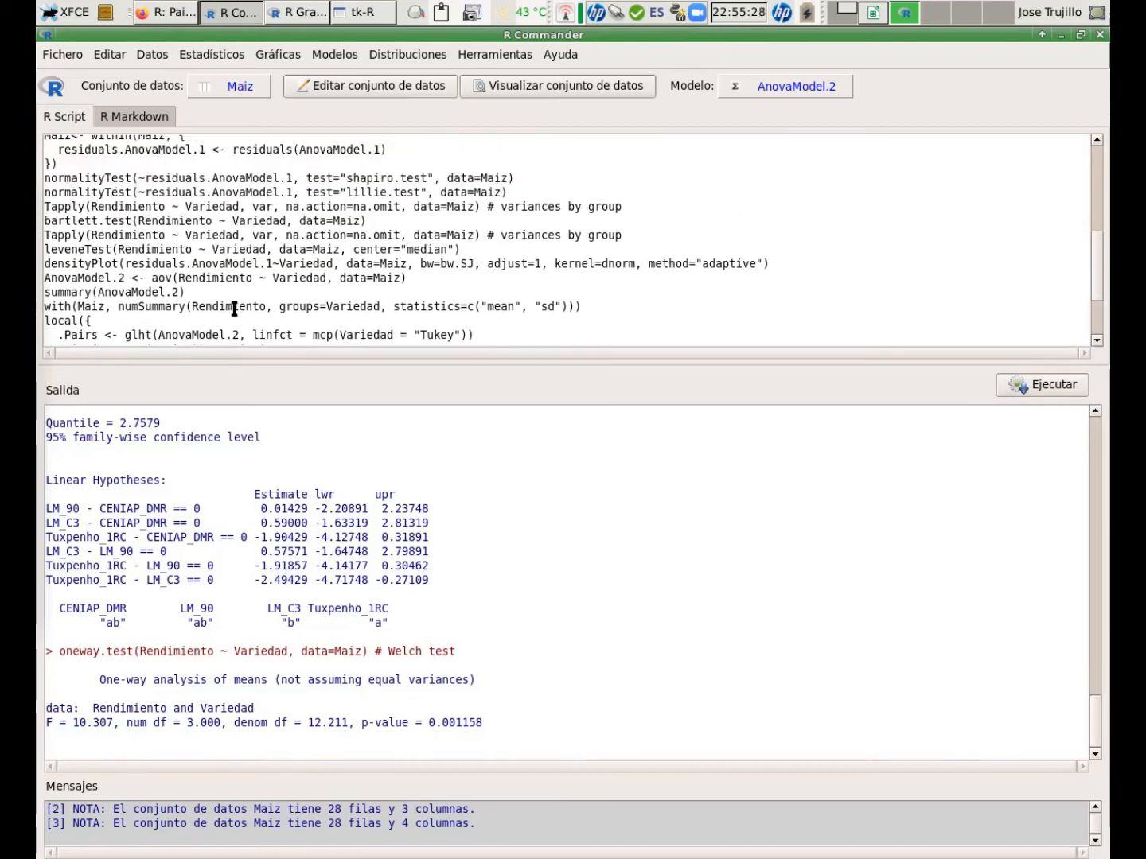
scroll(234, 309, up, 2)
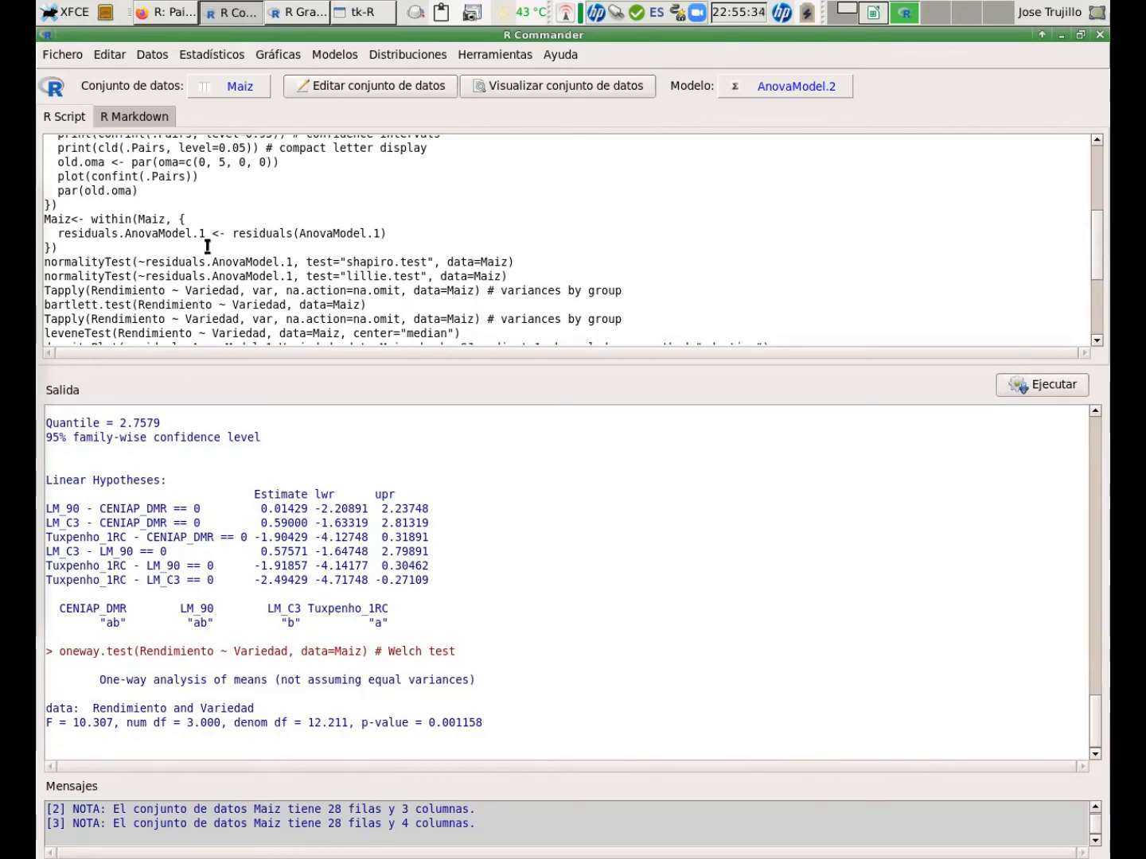
scroll(207, 246, down, 1)
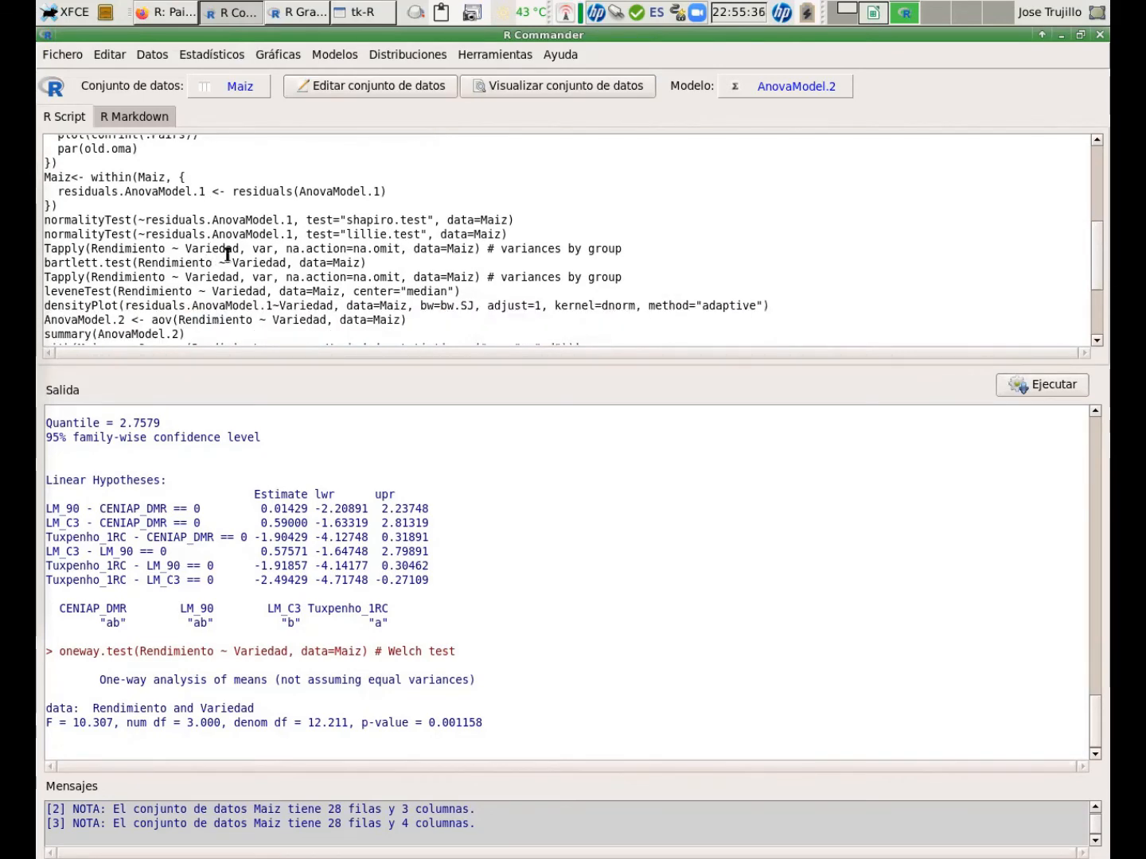
scroll(276, 251, up, 6)
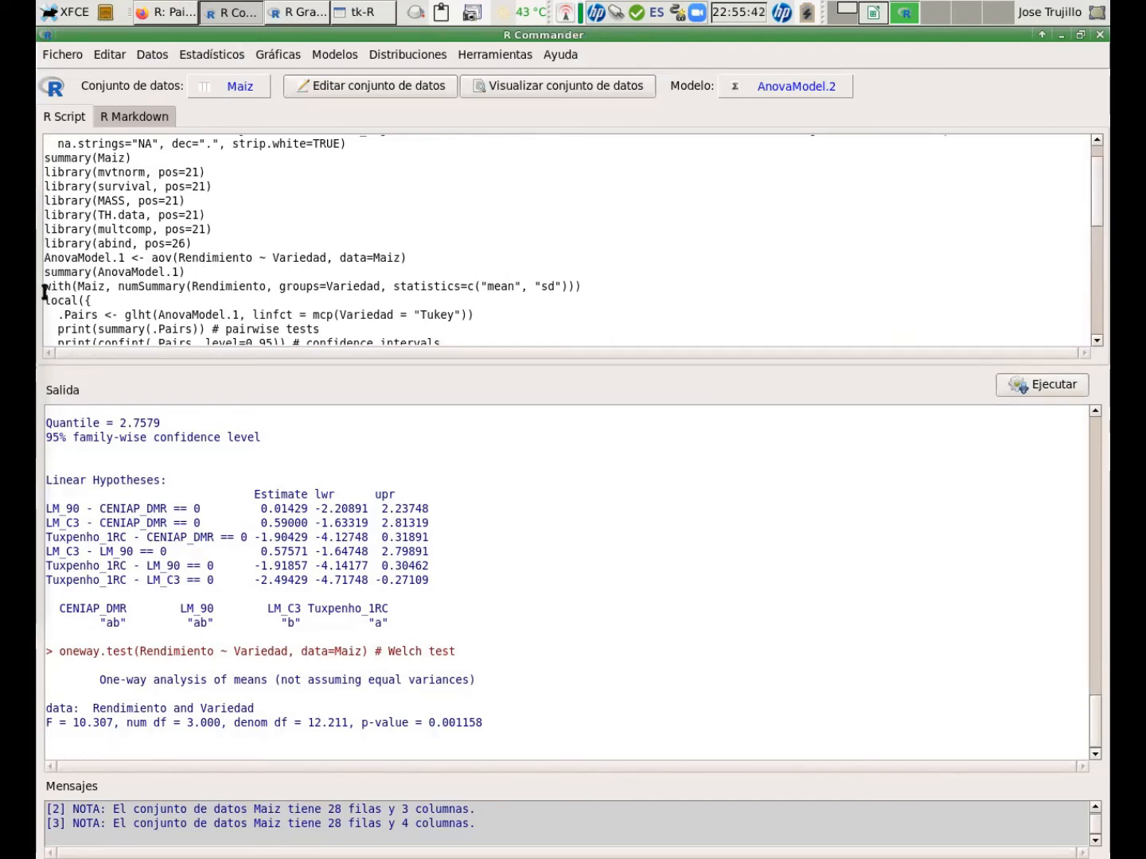
drag(45, 285, 105, 284)
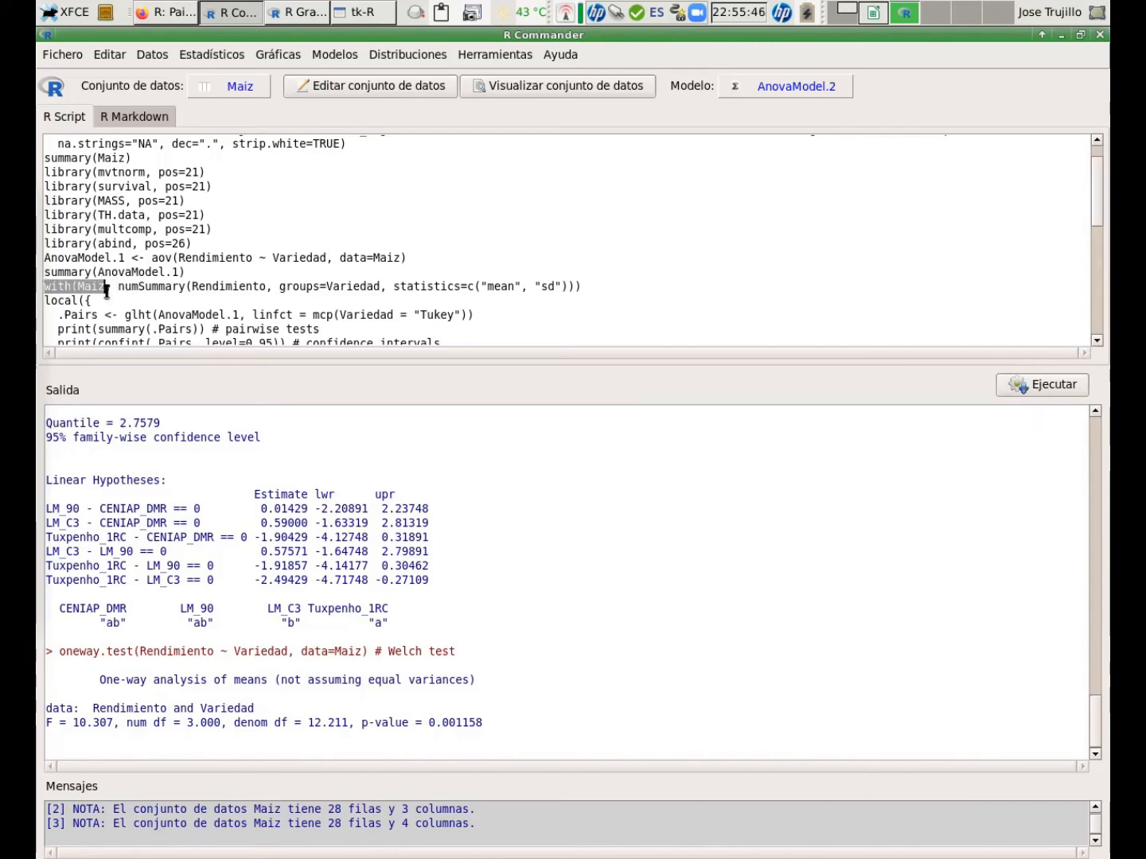
click(105, 286)
scroll(119, 319, down, 10)
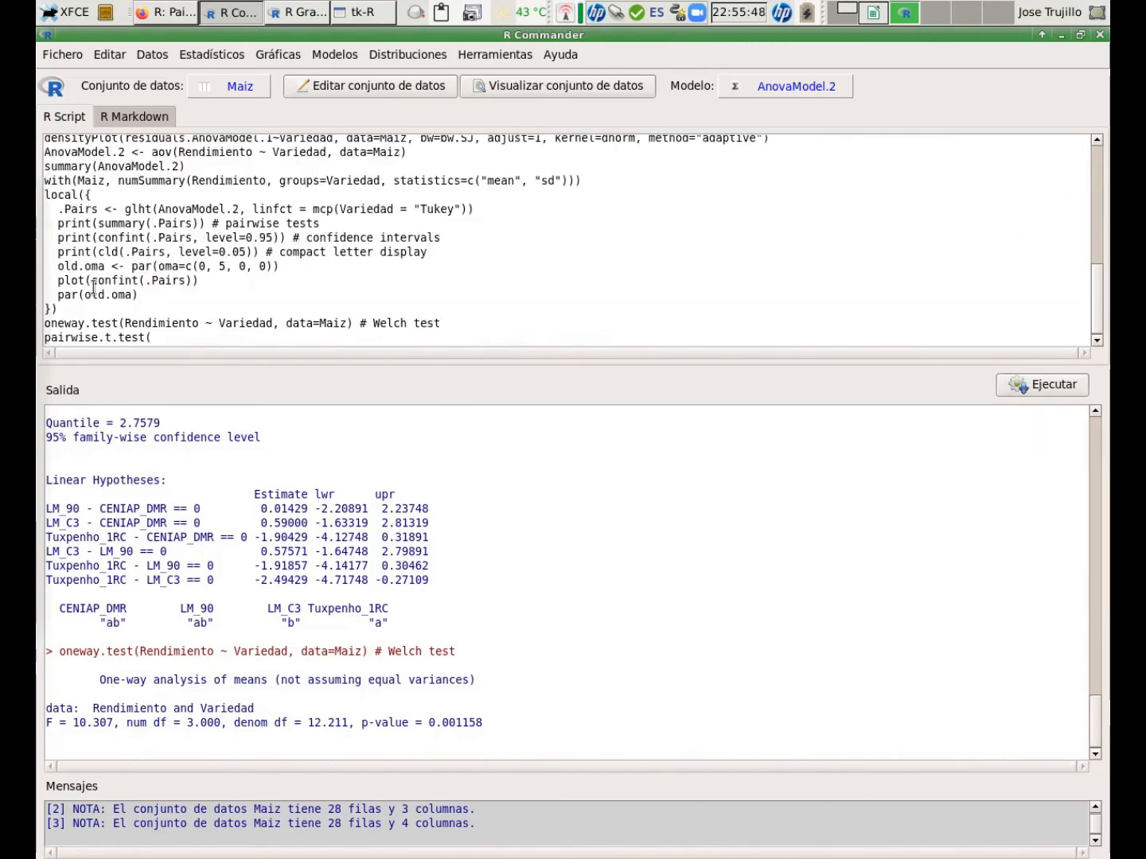
Enter Maiz$Rendimiento and Maiz$Variedad as the response and grouping arguments of pairwise.t.test.
click(161, 338)
text(Maiz)
key(alt+Tab)
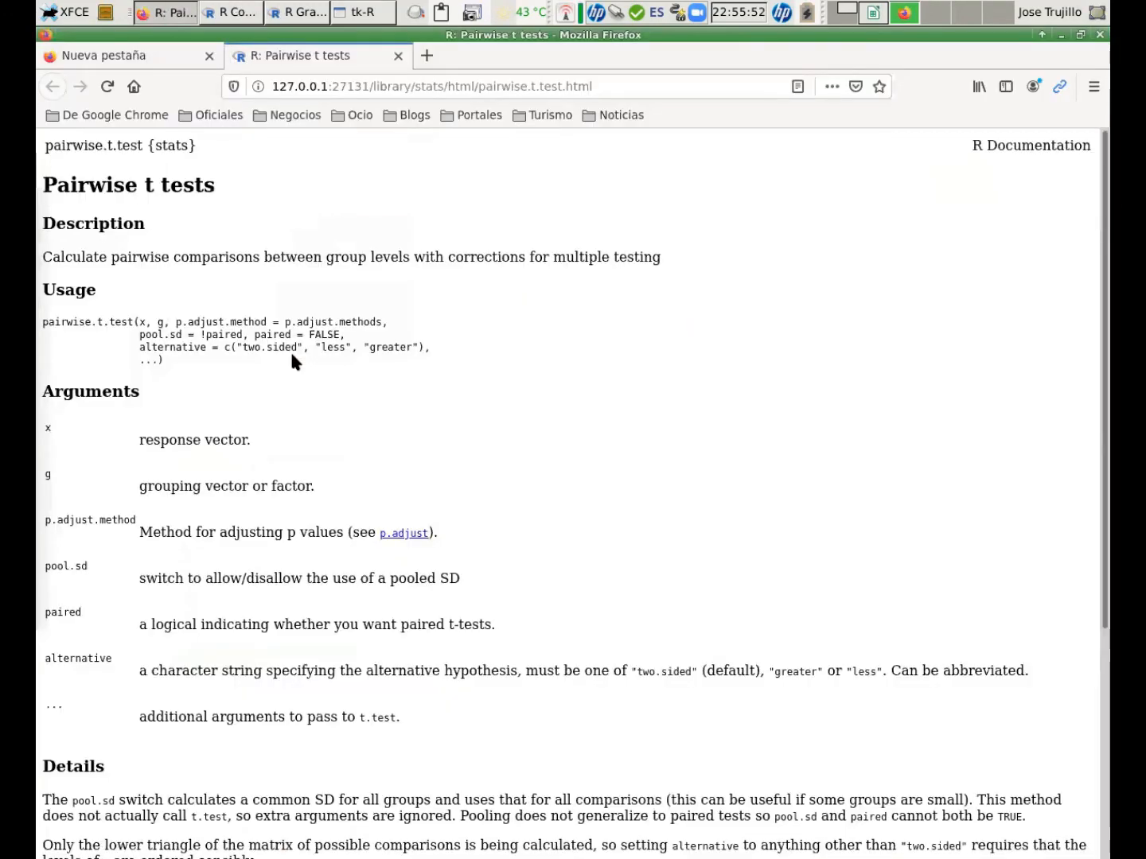
key(alt+Tab)
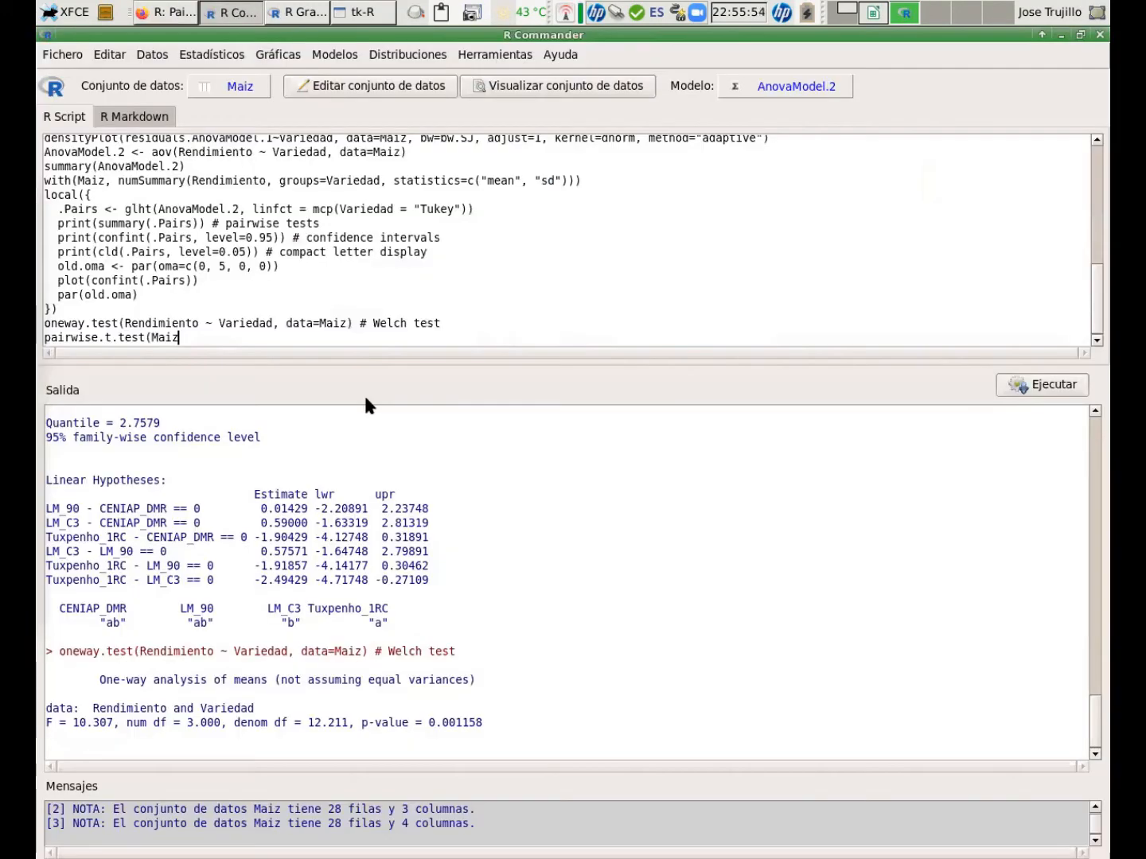
text($)
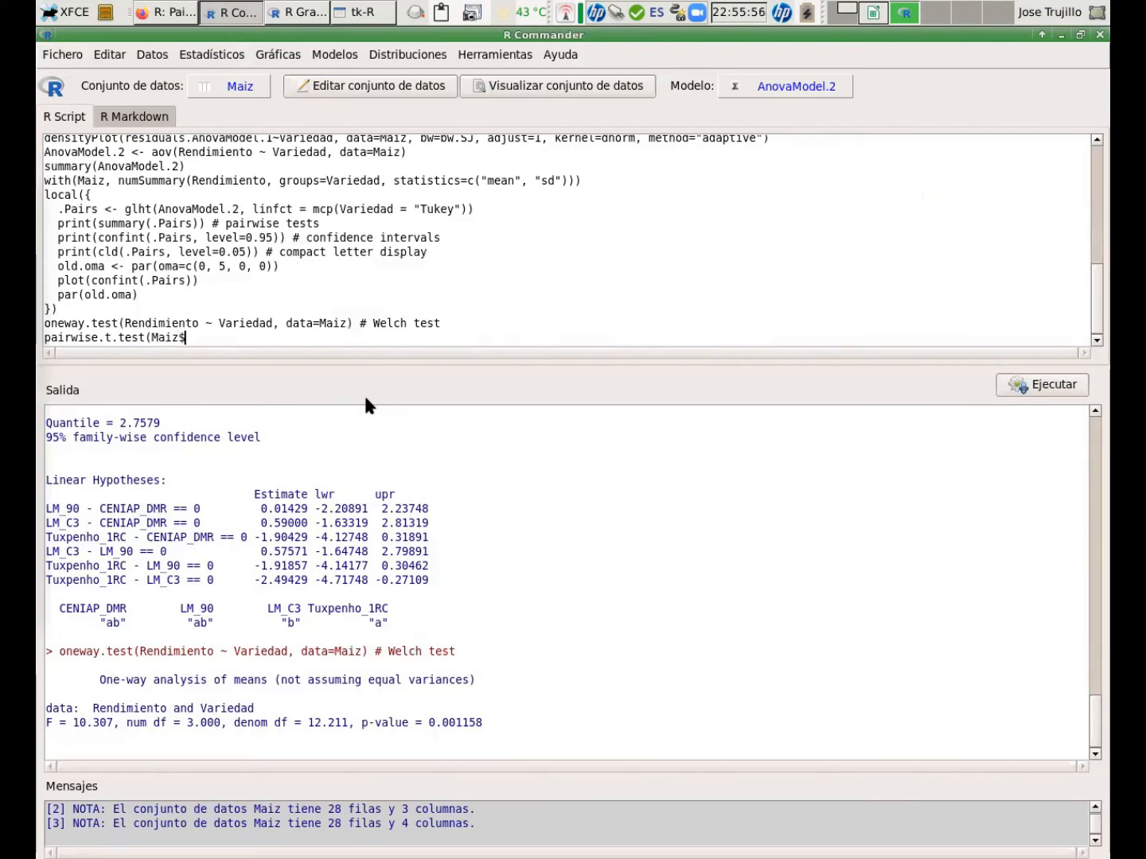
text(Rendimiento )
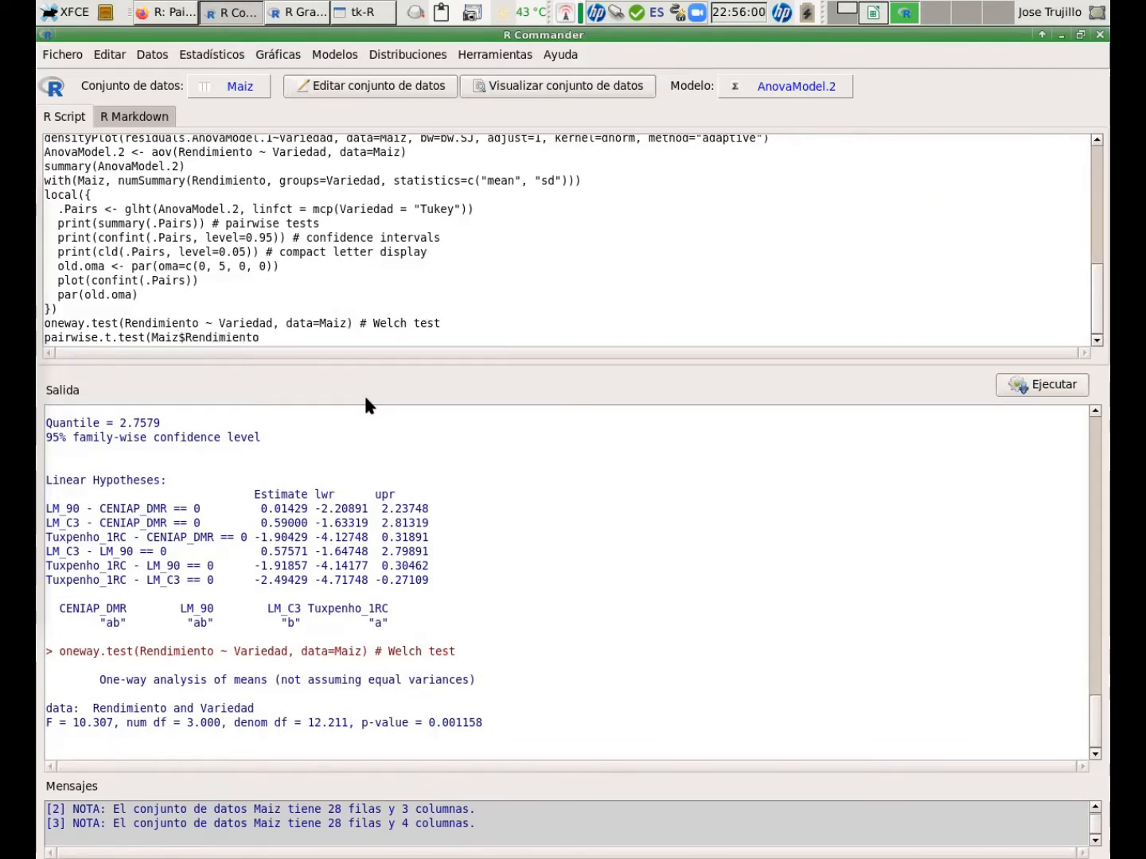
text(~)
key(BackSpace)
key(BackSpace)
text(, Maiz$Var)
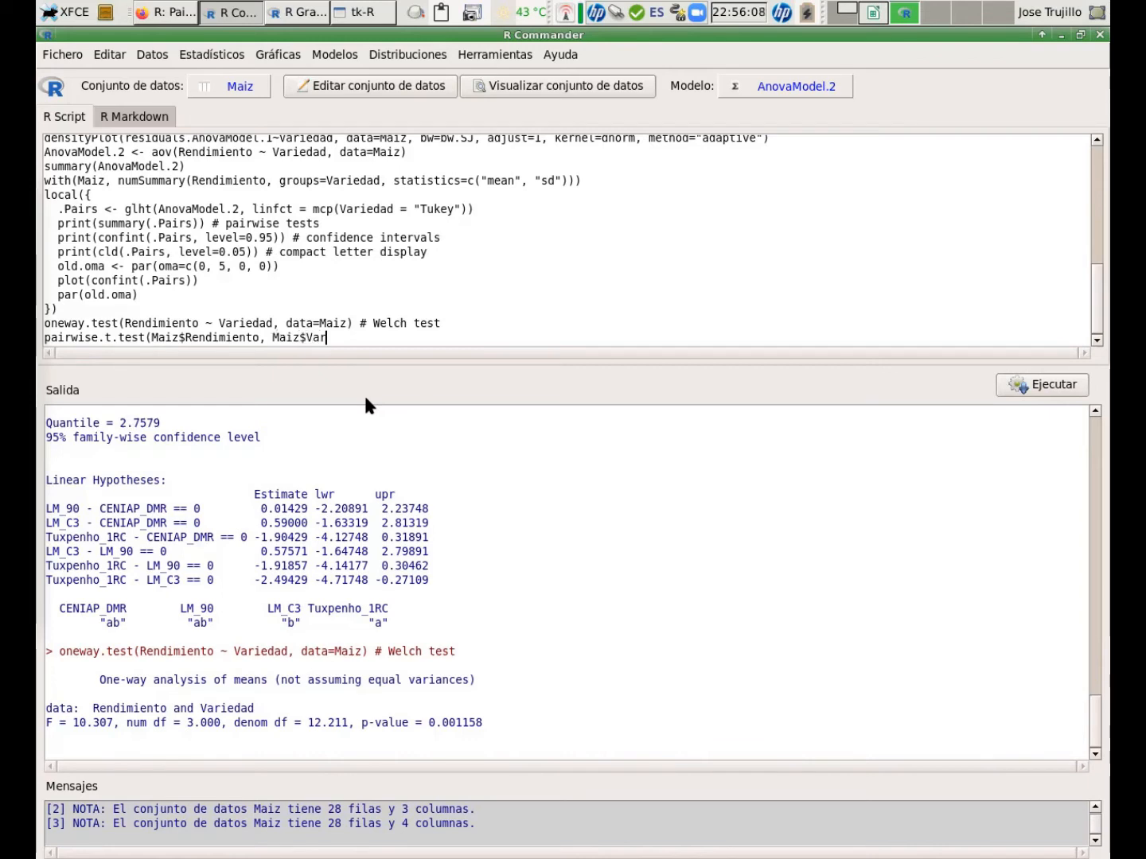
text(iedad,)
Add pool.sd=F, close the pairwise.t.test call and run it.
key(alt+Tab)
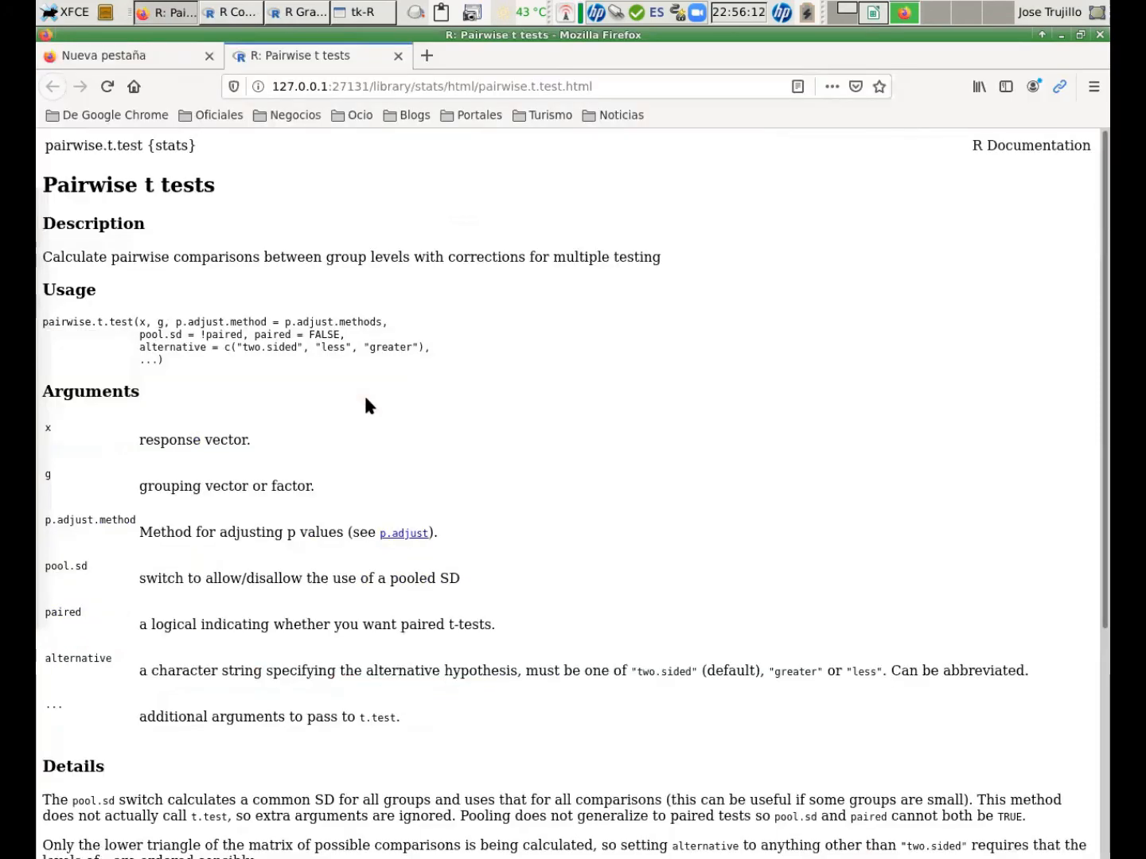
key(alt+Tab)
text(pool.)
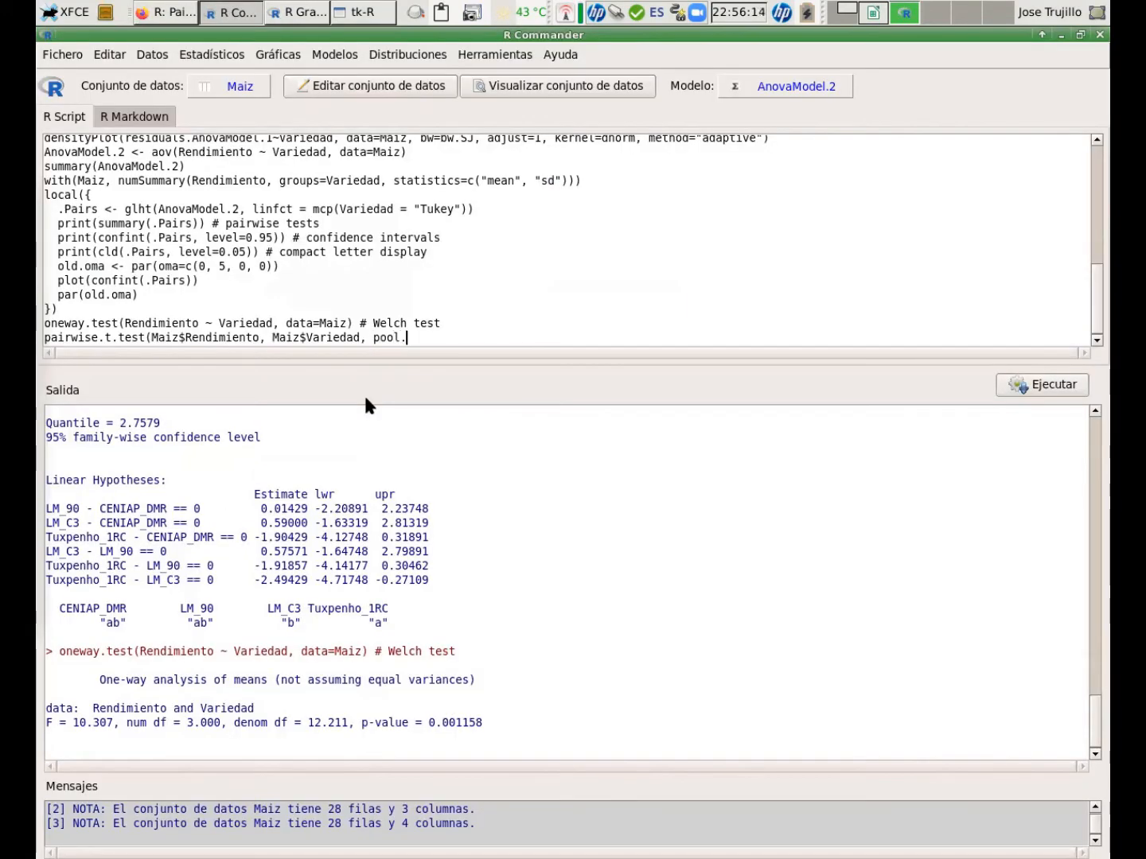
text(sd=F))
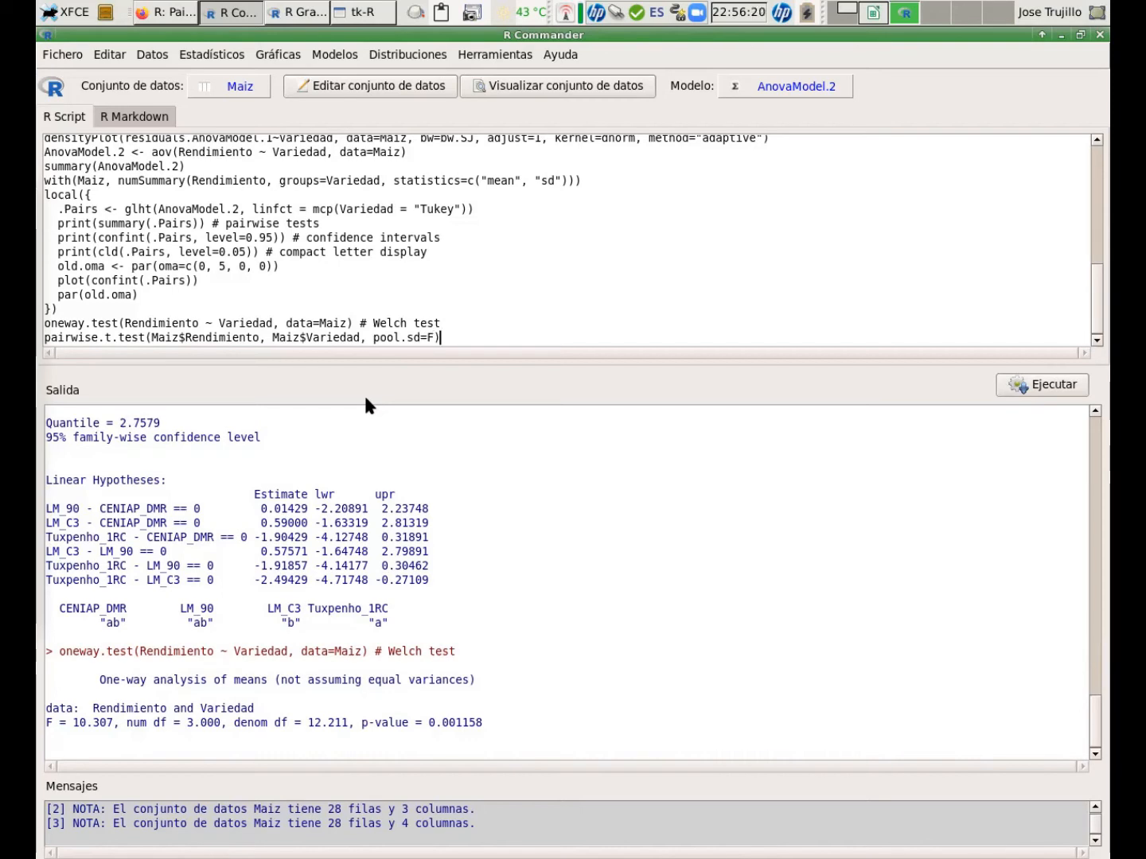
key(ctrl+r)
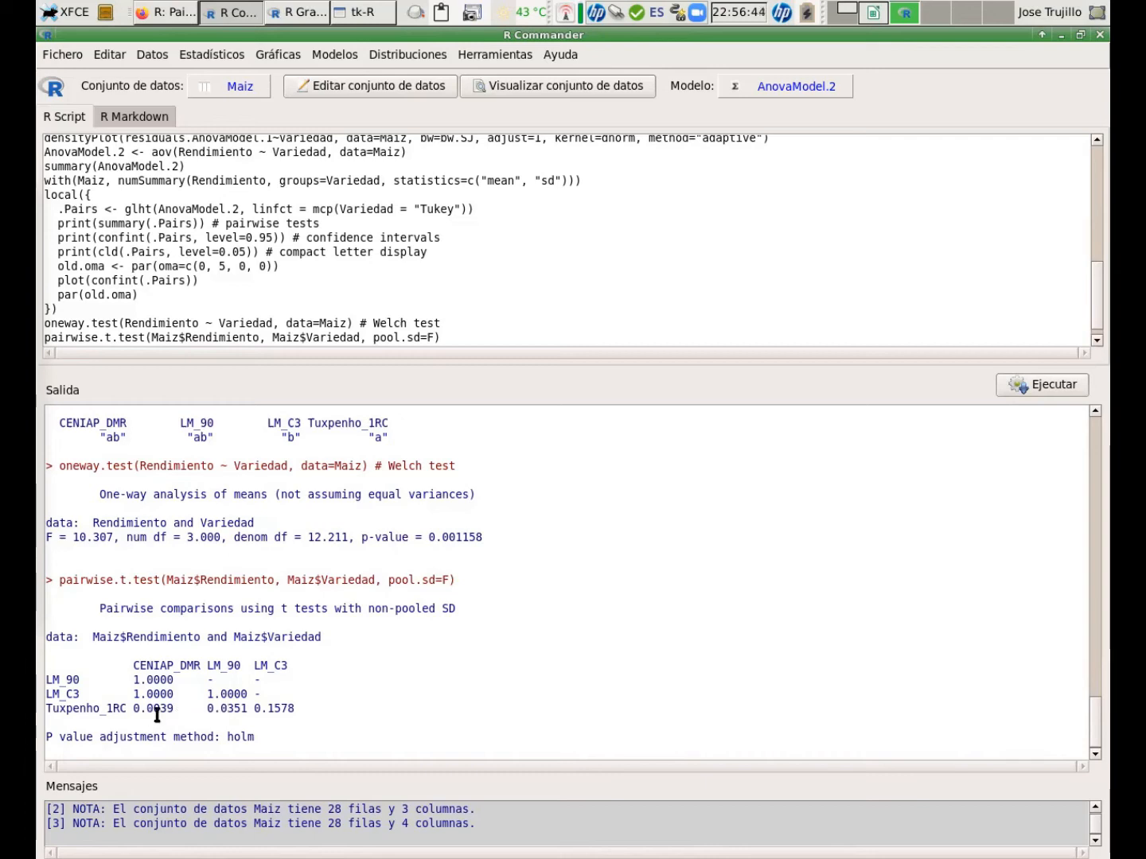
Scroll back through the output, then rerun the numSummary command for Rendimiento grouped by Variedad with mean and sd.
click(219, 709)
click(245, 752)
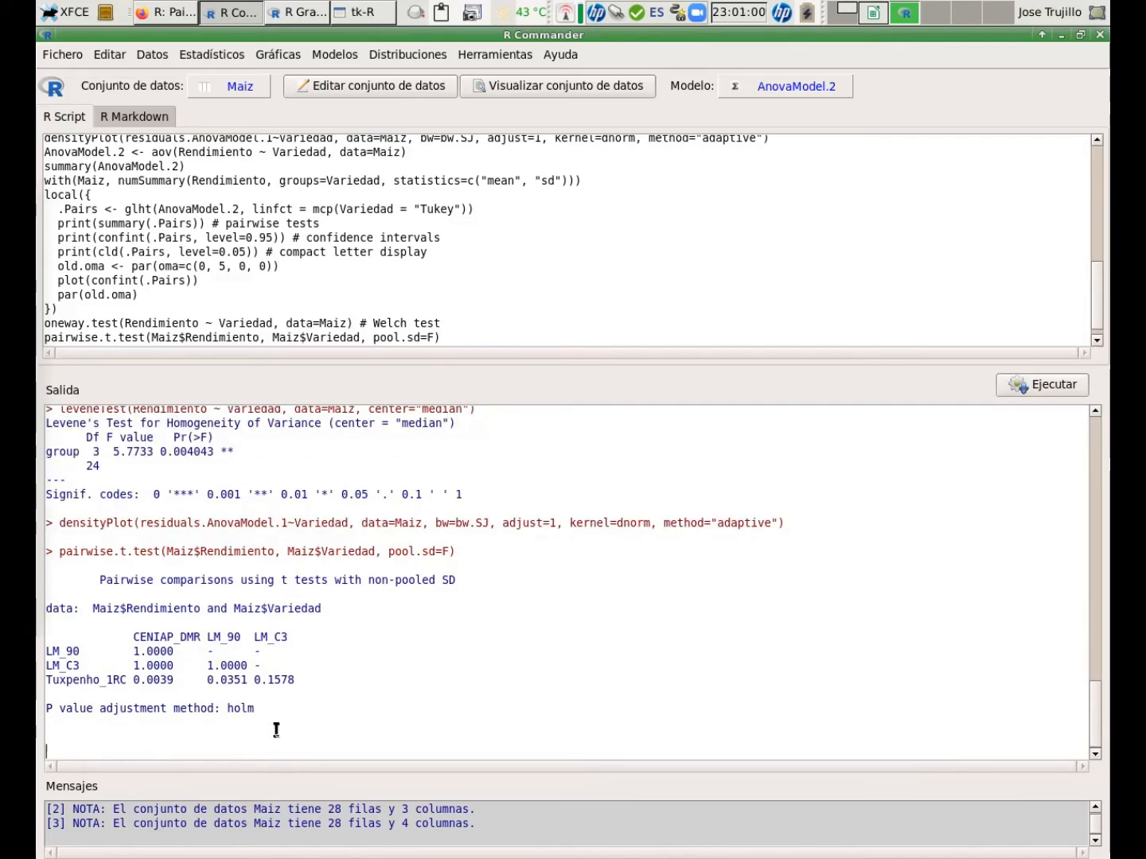
scroll(276, 729, up, 5)
scroll(276, 730, up, 10)
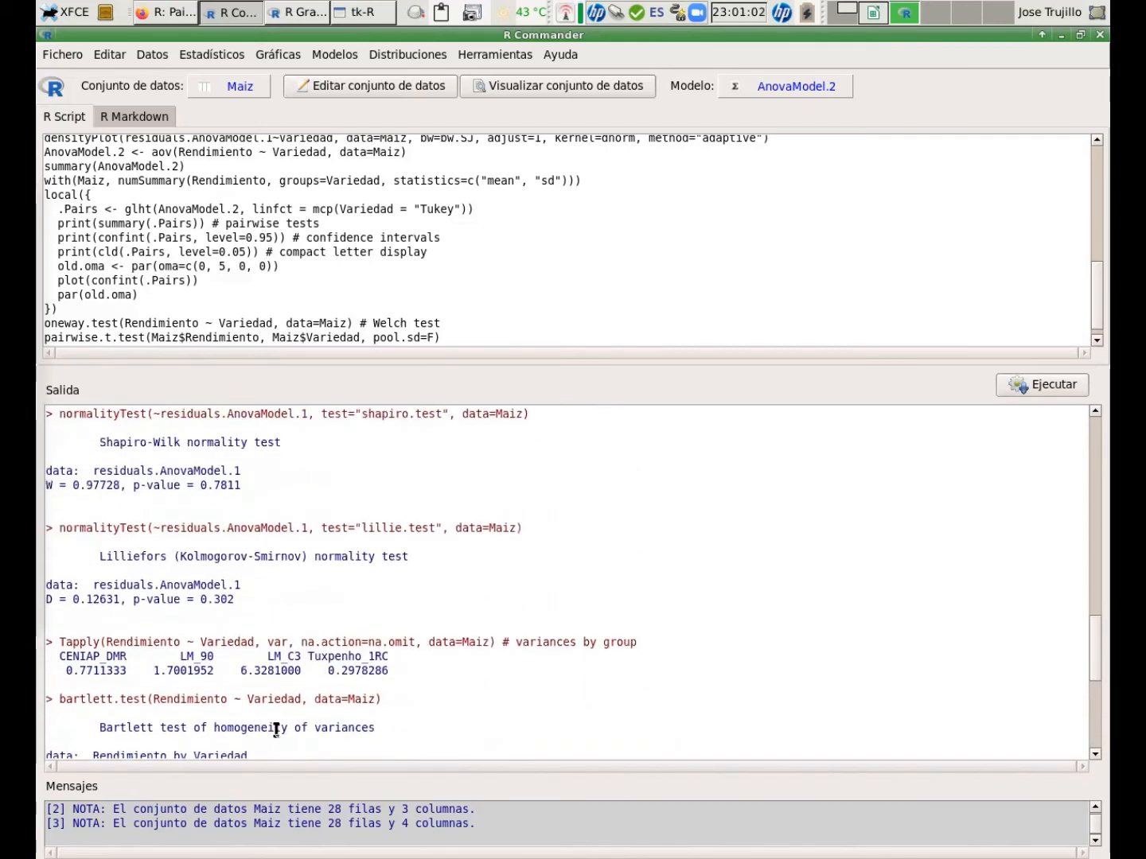
scroll(276, 730, up, 10)
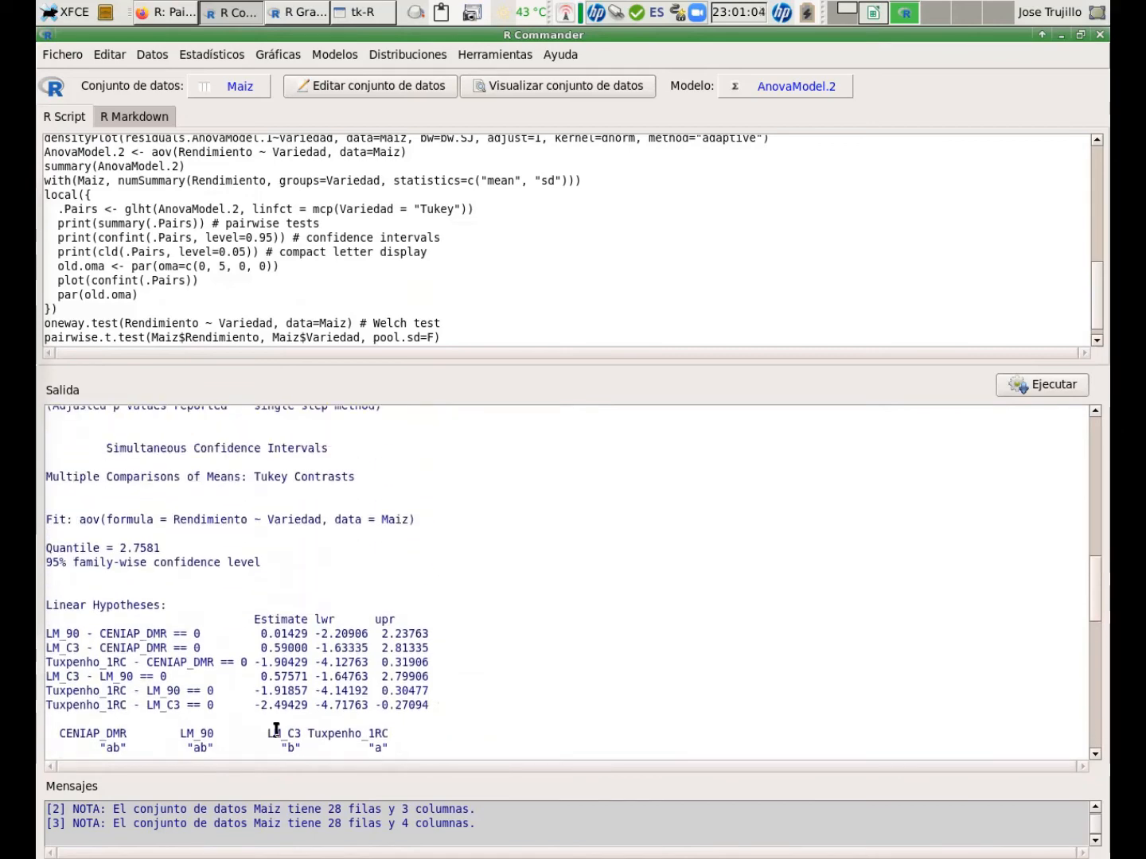
scroll(276, 730, up, 5)
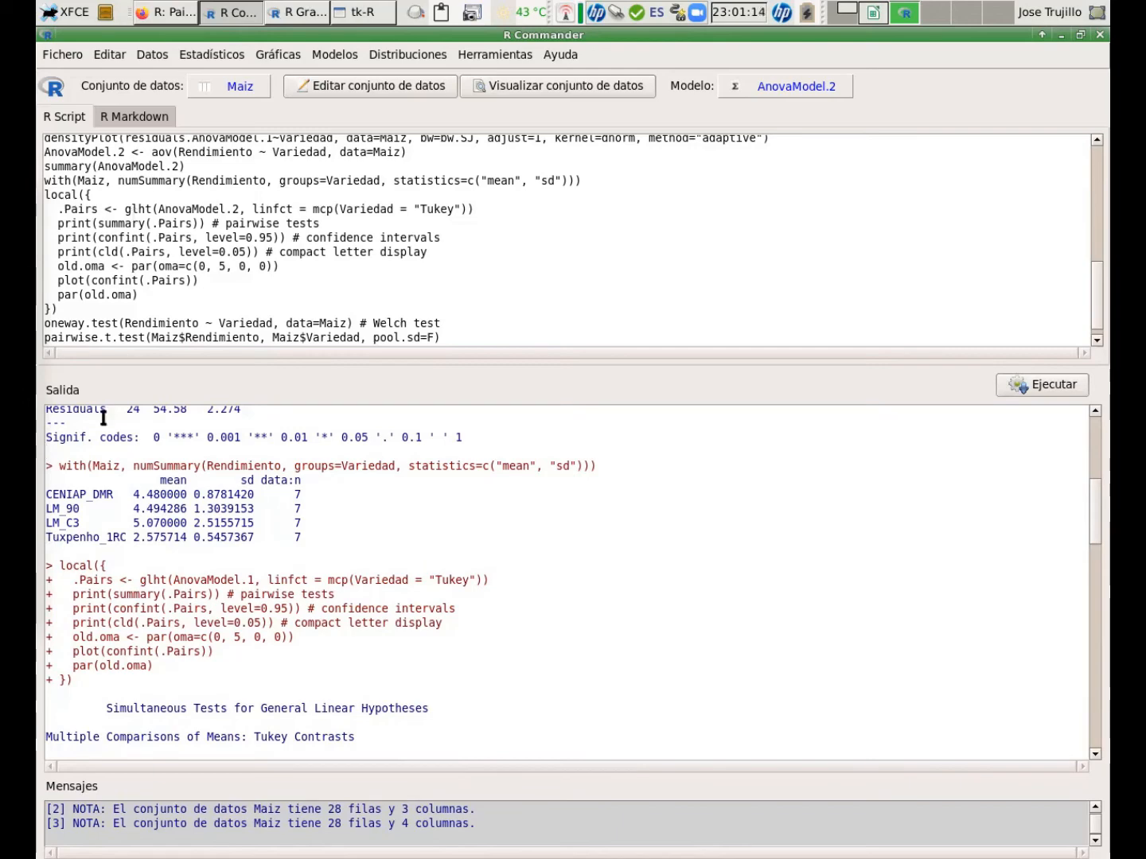
click(159, 181)
click(1052, 385)
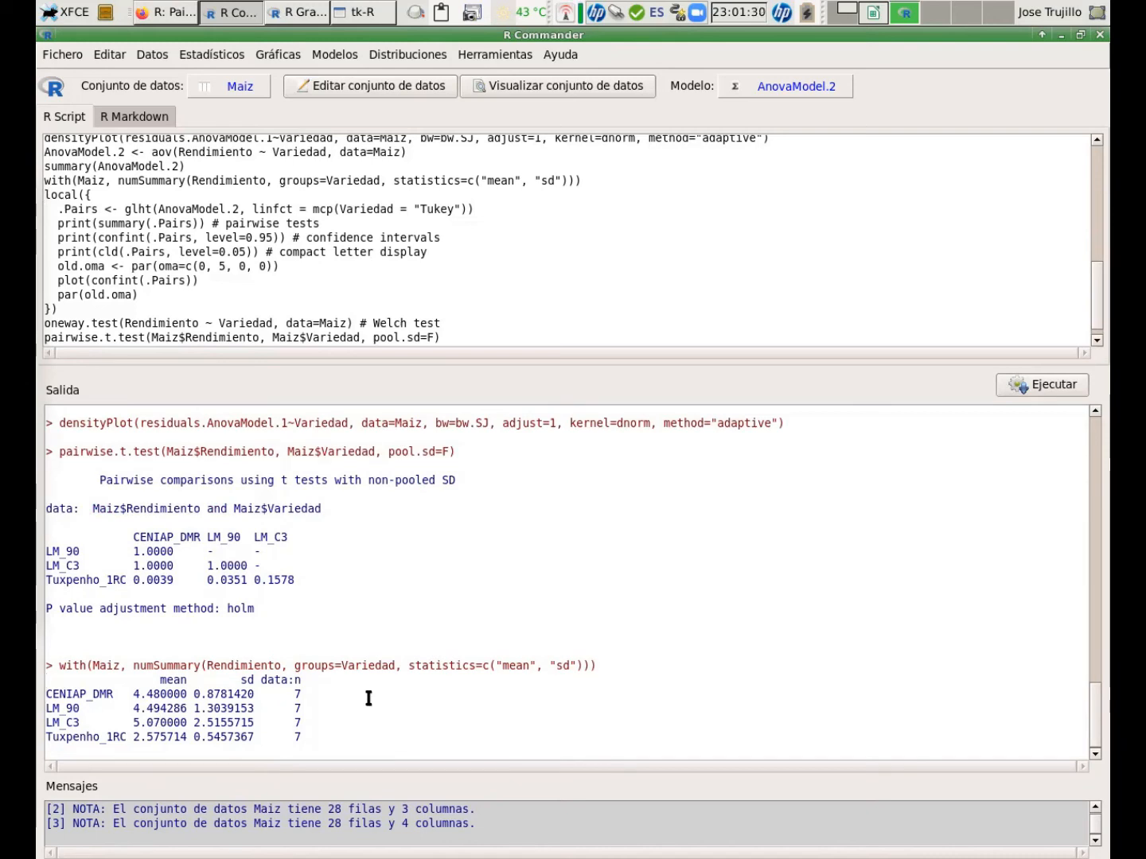
Move the cursor through the numSummary output table of means and standard deviations by variety.
key(Up)
key(Down)
key(Down)
key(Down)
key(Home)
key(shift+Down)
key(Up)
key(Down)
key(shift+Down)
key(Up)
key(Up)
key(shift+Down)
key(Home)
key(Up)
key(Up)
key(Up)
key(shift+Down)
key(Up)
key(Down)
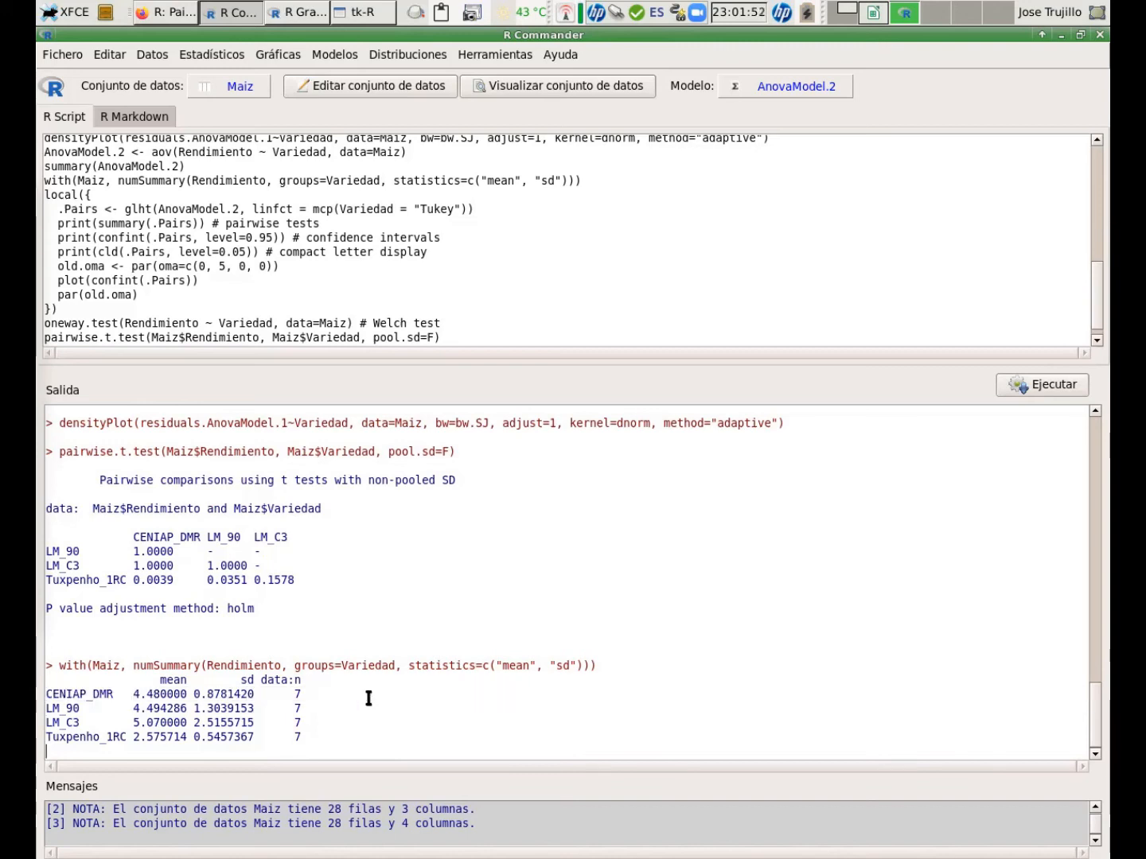
key(Right)
key(Right)
key(Right)
key(Right)
key(Right)
key(Right)
key(Right)
key(Right)
key(Right)
key(Right)
key(Right)
key(Right)
key(Right)
key(Right)
key(Right)
key(Right)
key(Home)
key(Right)
key(Right)
key(Right)
key(Right)
key(Right)
key(Right)
key(Right)
key(Up)
key(Up)
key(Down)
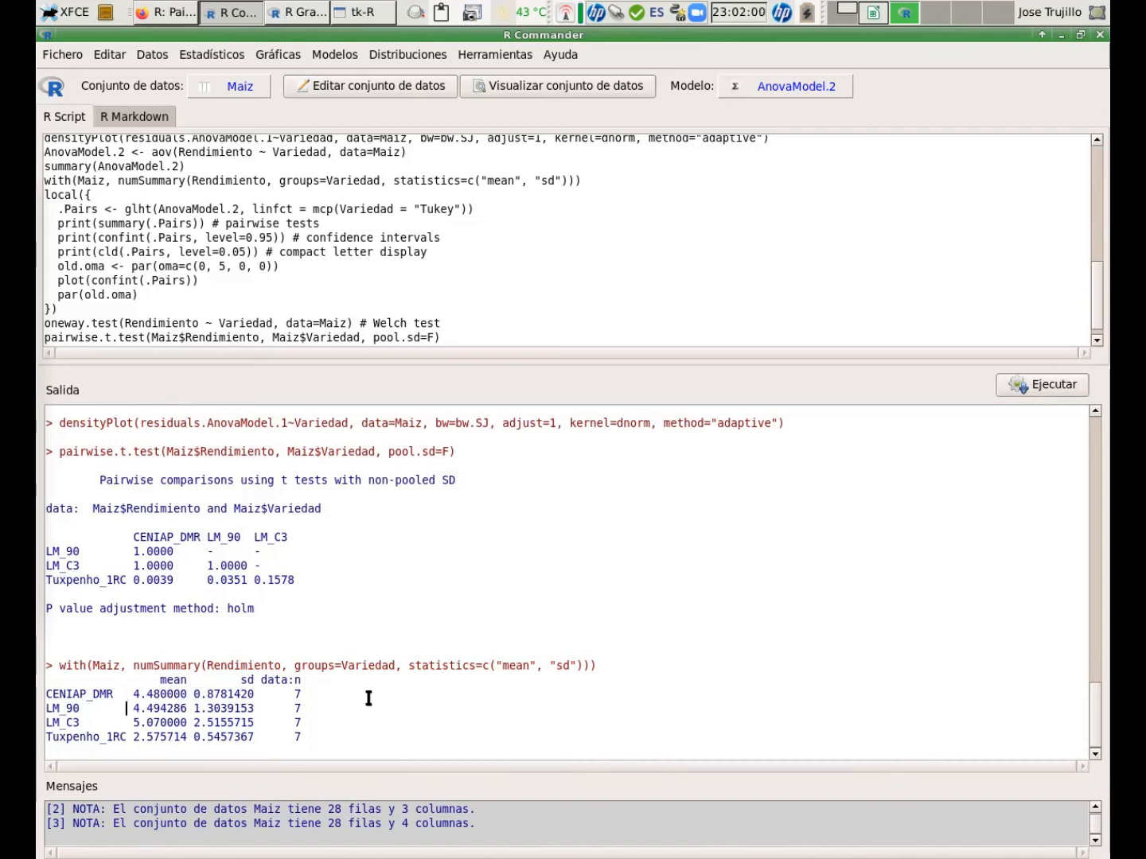
key(Up)
key(End)
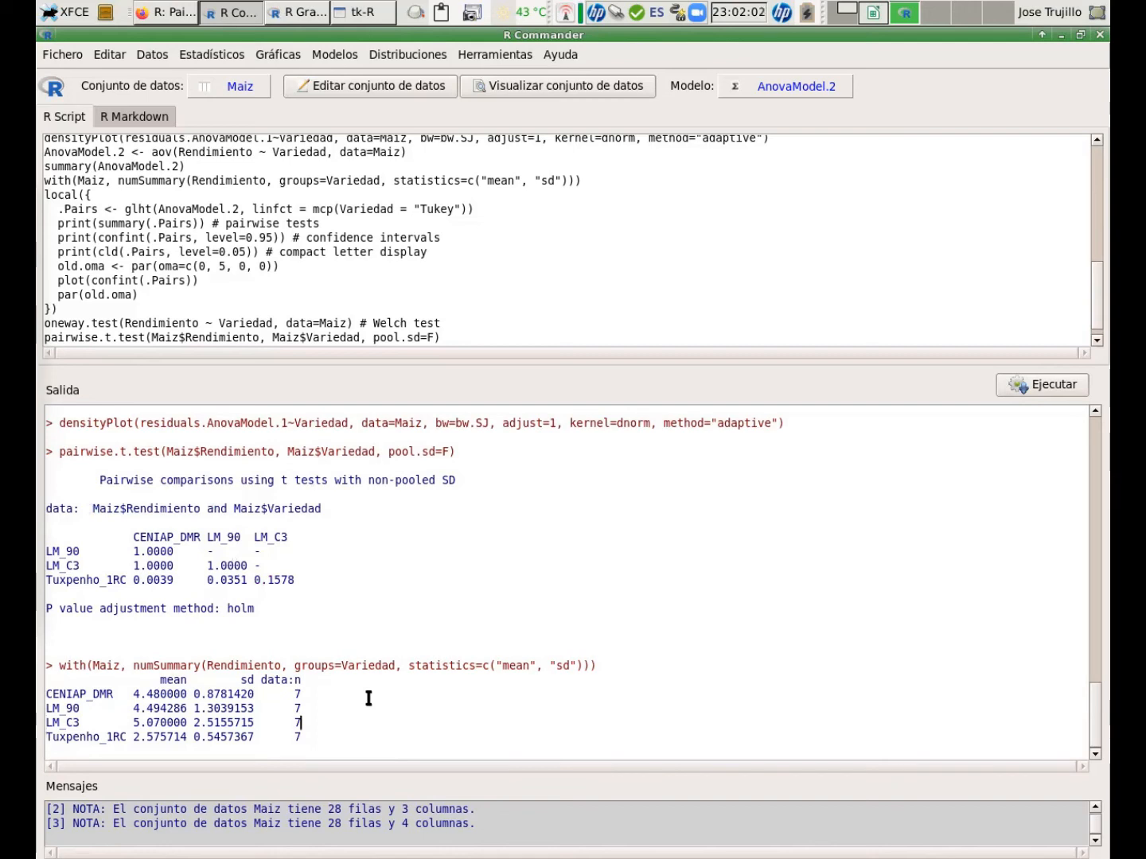
Highlight the LM_C3 row's mean and standard deviation values in the output to examine them.
key(Home)
key(Right)
key(Right)
key(Right)
key(Right)
key(Right)
key(Right)
key(Right)
key(Right)
key(Right)
key(Right)
key(Right)
key(shift+Right)
key(shift+Right)
key(shift+Right)
key(shift+Right)
key(shift+Right)
key(shift+Right)
key(shift+Right)
key(shift+Right)
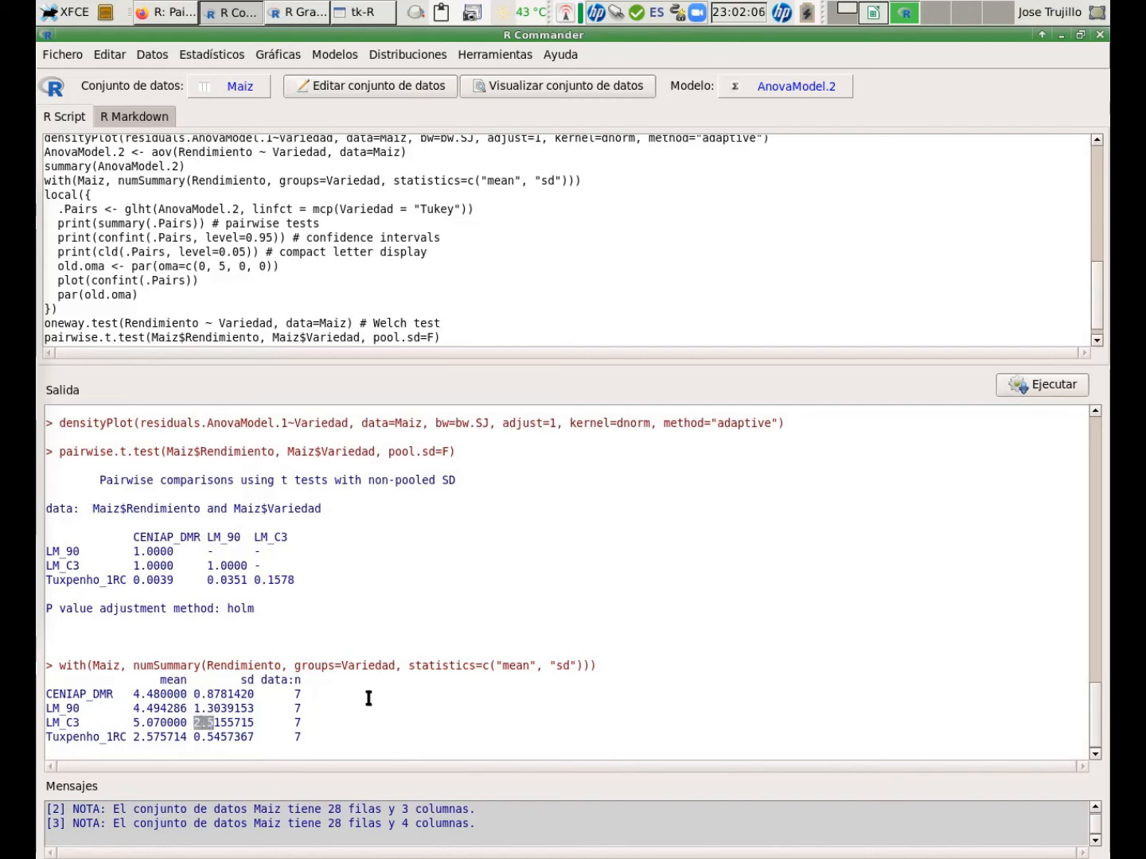
key(Home)
key(Right)
key(Right)
key(Right)
key(Right)
key(Right)
key(Right)
key(Right)
key(Right)
key(Right)
key(Right)
key(Right)
key(Right)
key(Right)
key(shift+Right)
key(shift+Right)
key(shift+Right)
key(shift+Right)
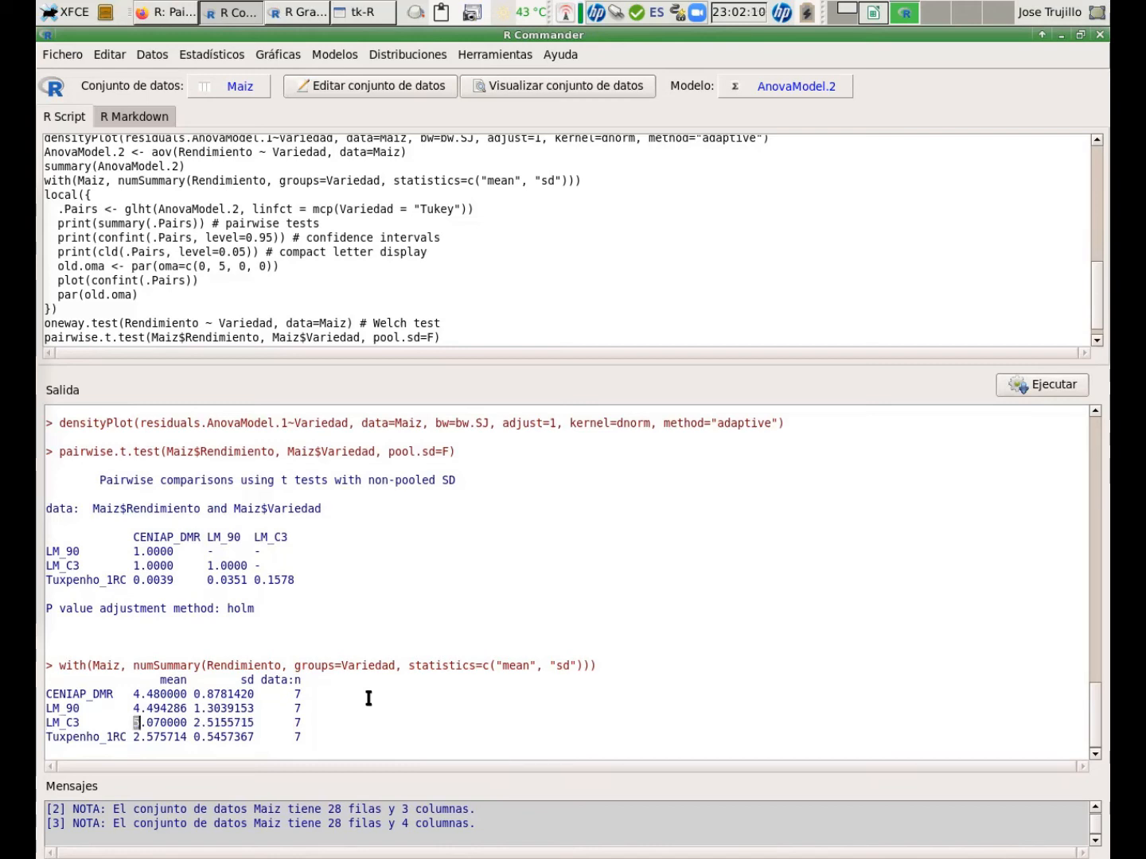
key(shift+Right)
key(shift+Right)
key(shift+Right)
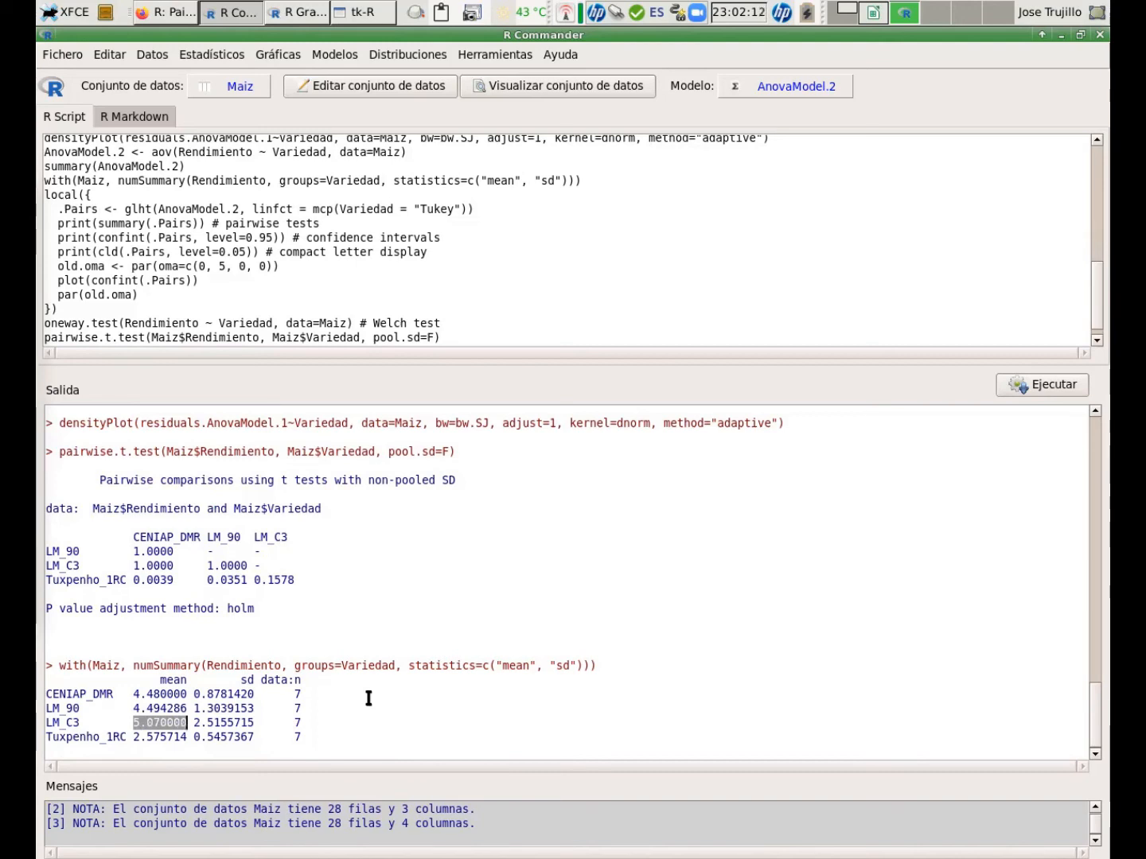
key(Down)
key(Left)
key(Left)
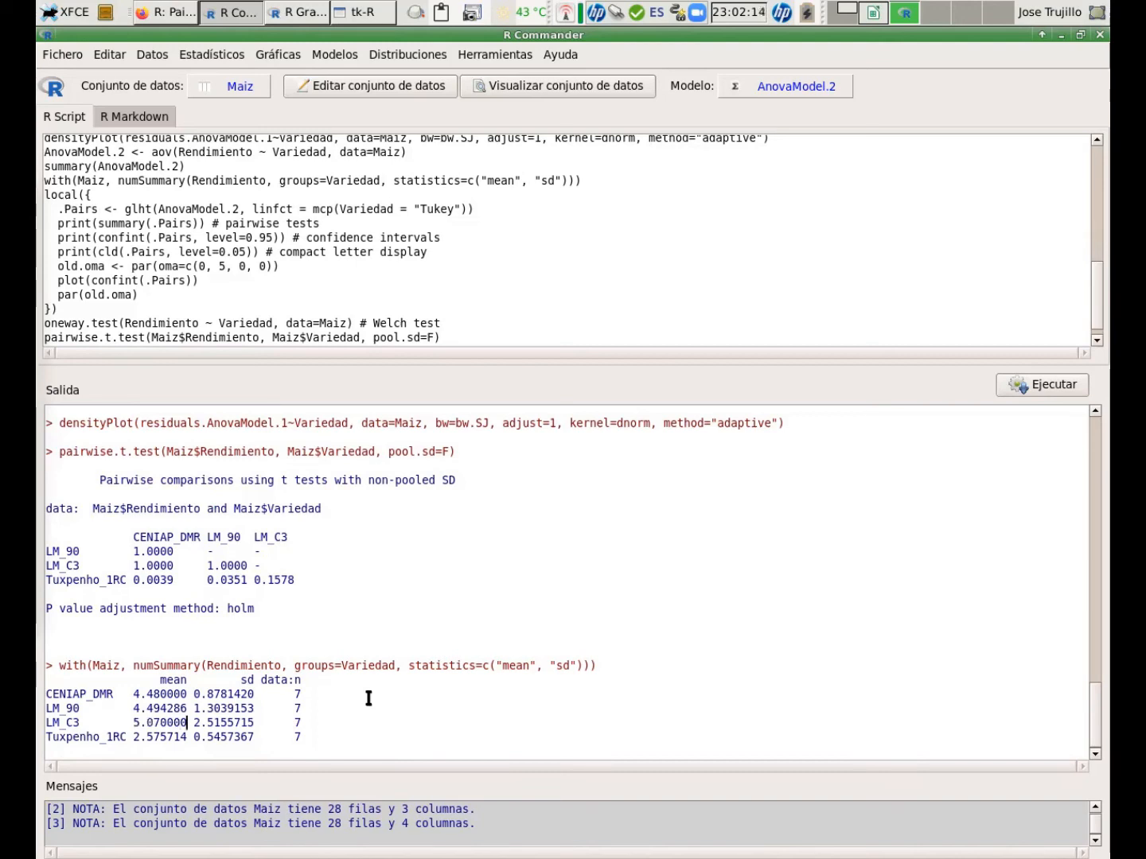
key(Right)
key(ctrl+Left)
key(shift+Right)
key(shift+Right)
key(shift+Right)
key(shift+Right)
key(shift+Right)
key(shift+Right)
key(shift+Right)
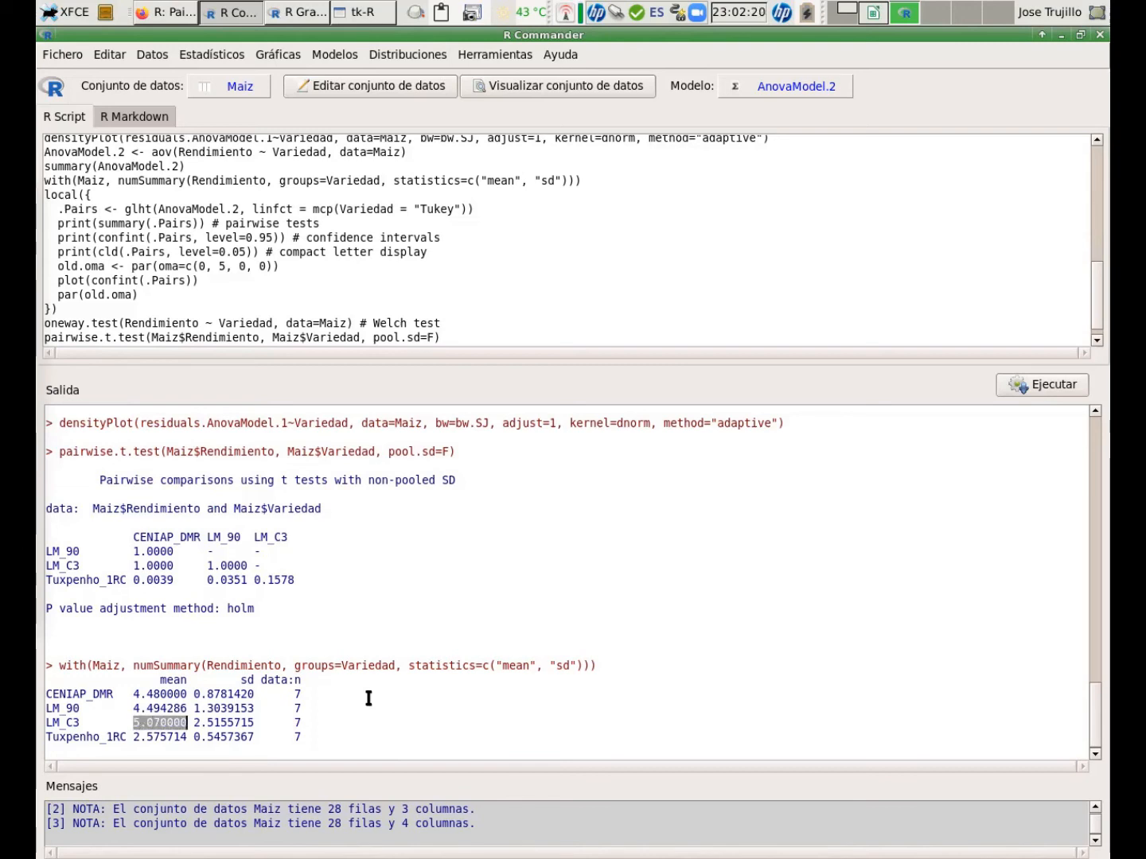
key(Home)
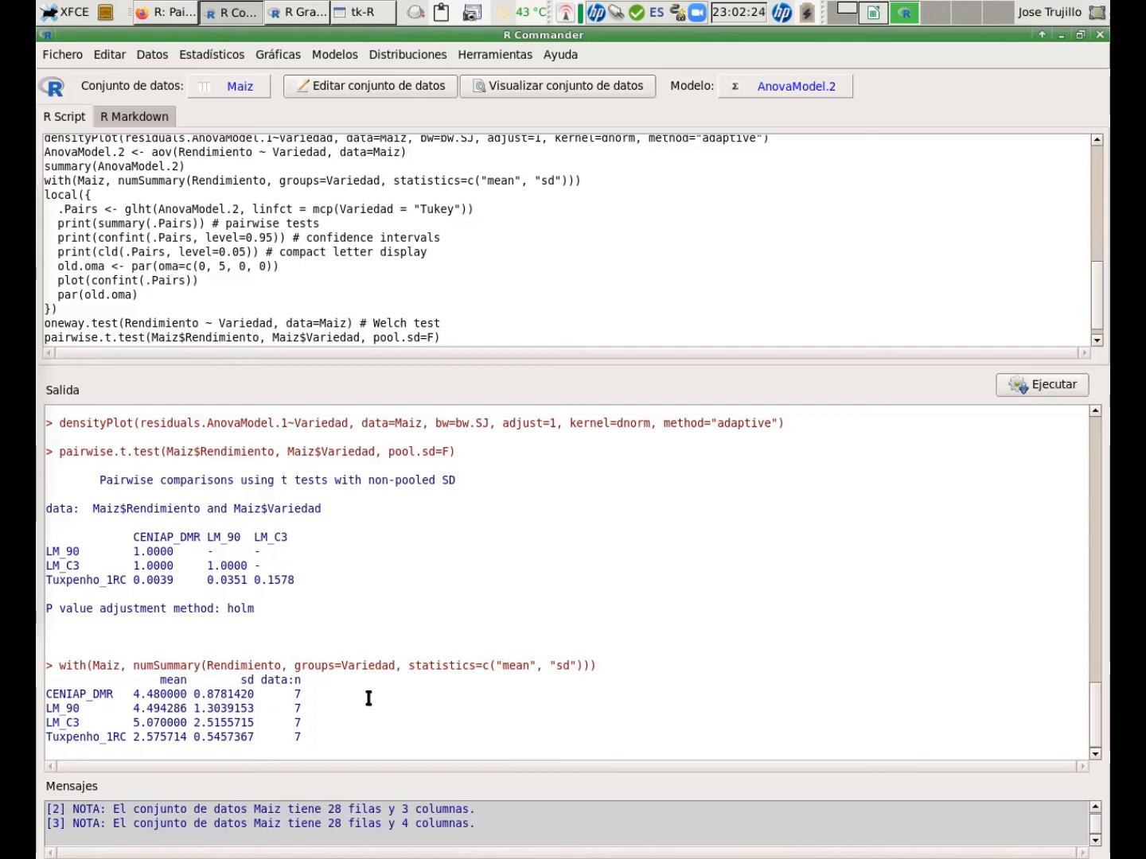
key(shift+Right)
key(shift+Right)
key(shift+Right)
key(shift+Right)
key(shift+Right)
key(shift+Right)
key(shift+Right)
key(shift+Right)
key(shift+Right)
key(shift+Right)
key(shift+Right)
key(shift+Right)
key(shift+Right)
key(shift+Right)
key(shift+Right)
key(shift+Right)
key(shift+Right)
key(shift+Right)
key(shift+Right)
key(shift+Right)
key(shift+Right)
key(shift+Right)
key(shift+Right)
key(shift+Right)
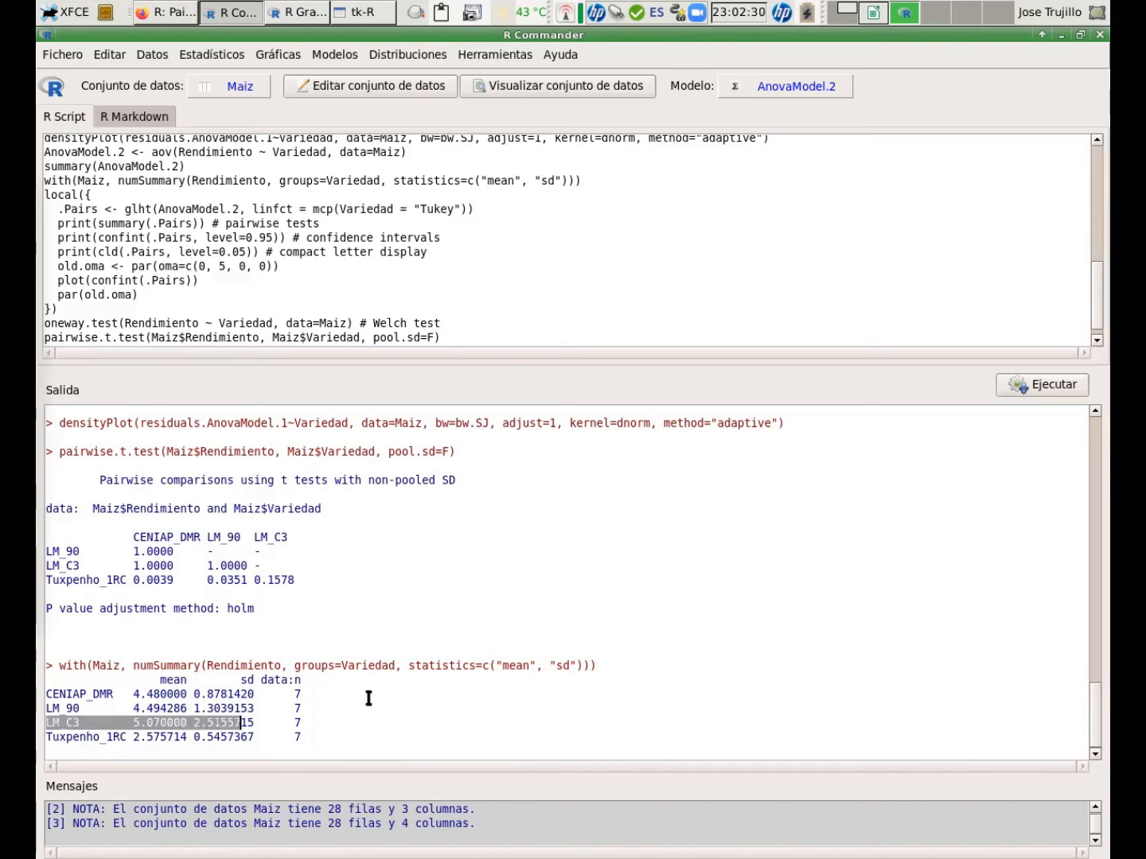
key(shift+Right)
key(Home)
key(shift+End)
key(Home)
key(shift+End)
key(End)
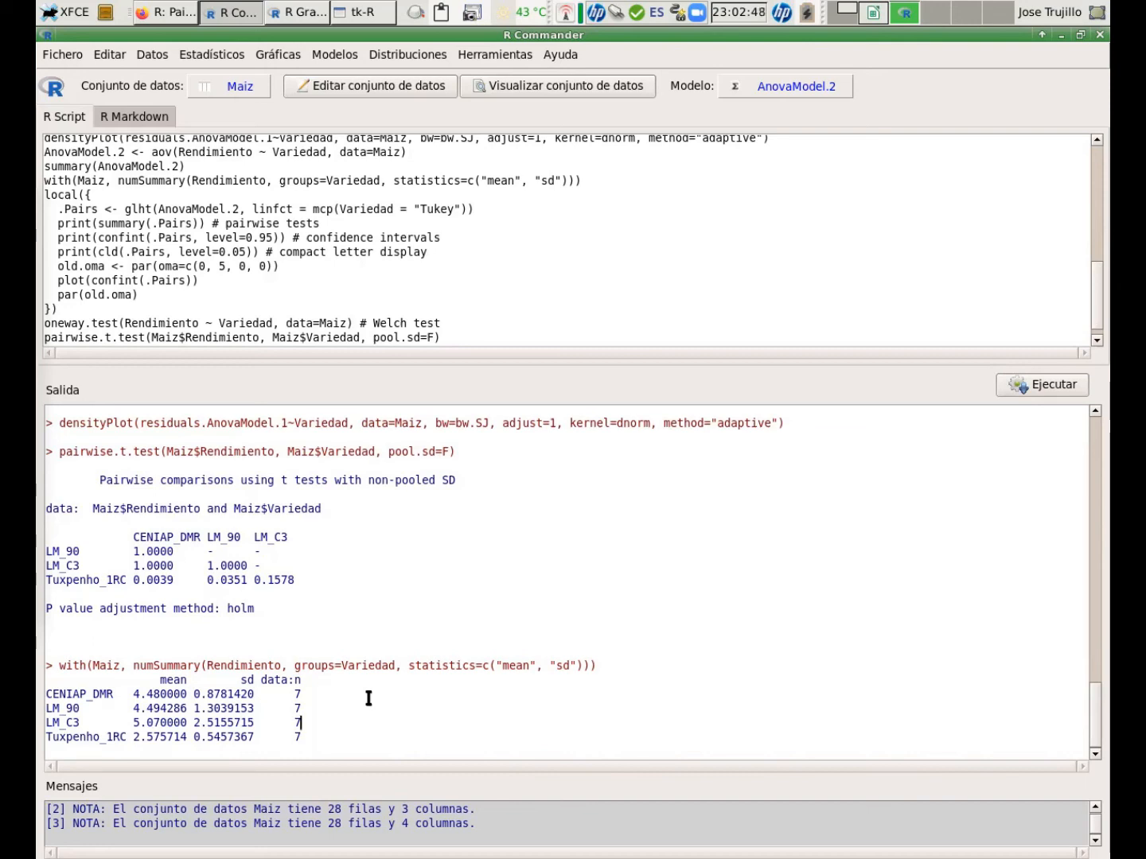
Plot a nonparametric density estimate of residuals.AnovaModel.1 grouped by Variedad.
click(278, 59)
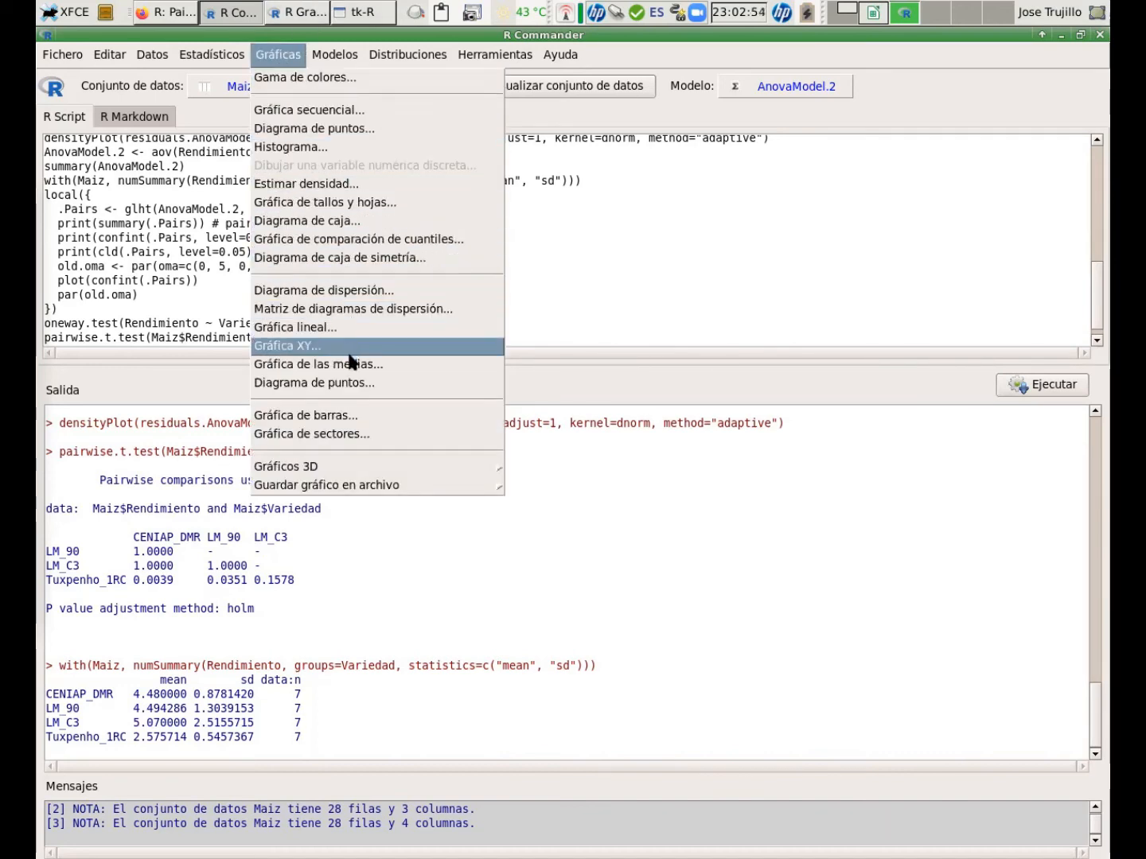
click(298, 184)
click(803, 369)
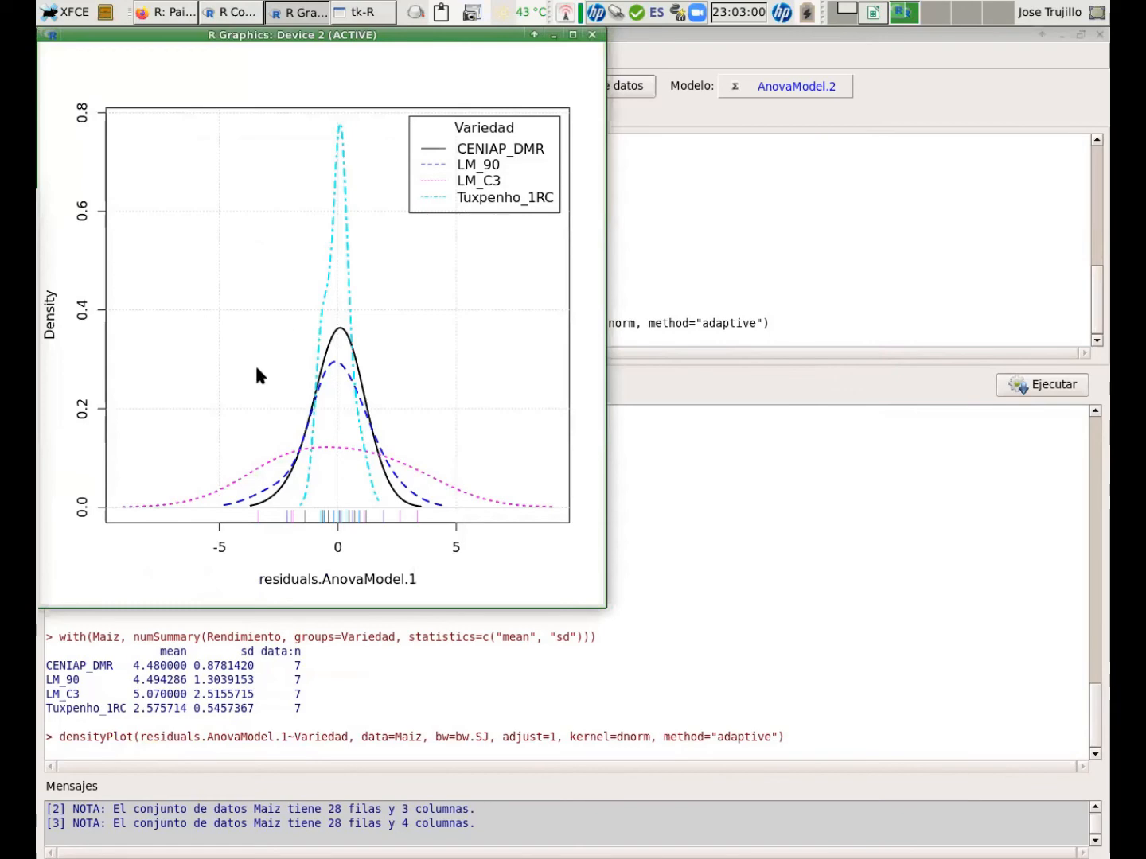
key(alt+Tab)
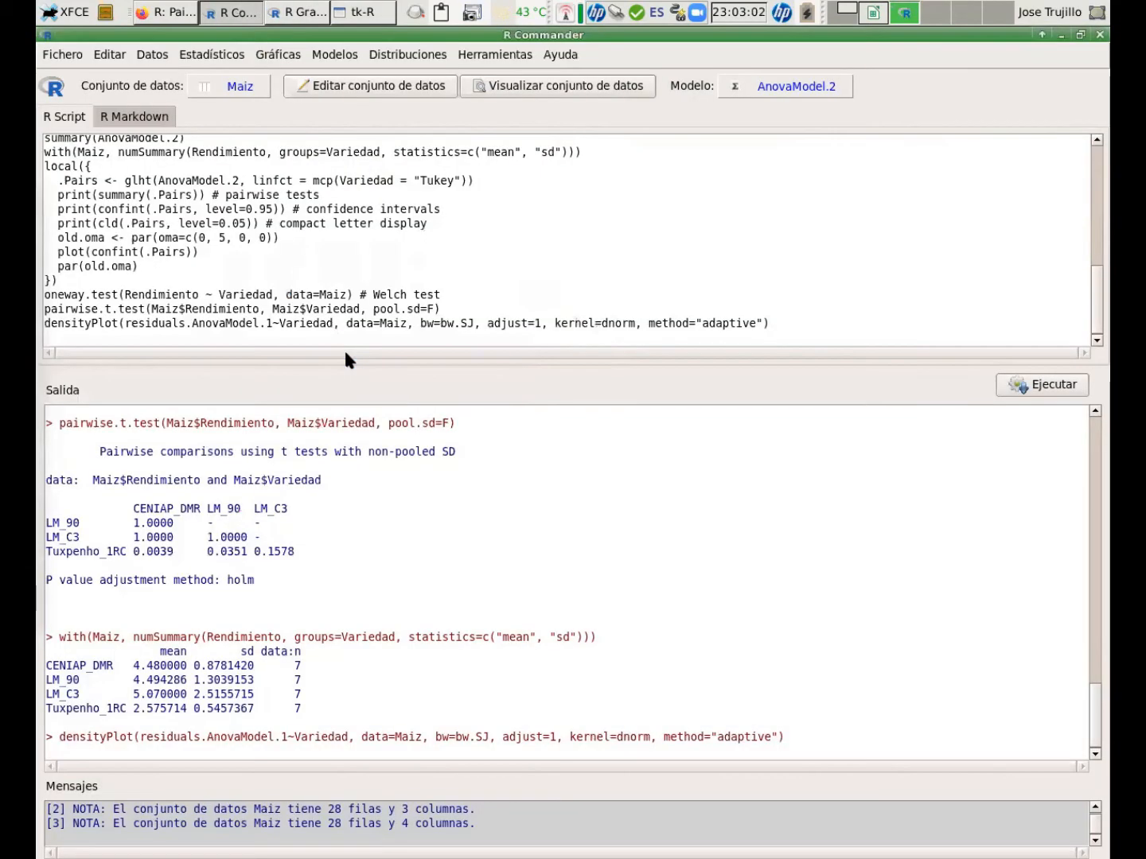
Reset the density estimate dialog and plot an ungrouped density of residuals.AnovaModel.1.
click(280, 54)
click(278, 183)
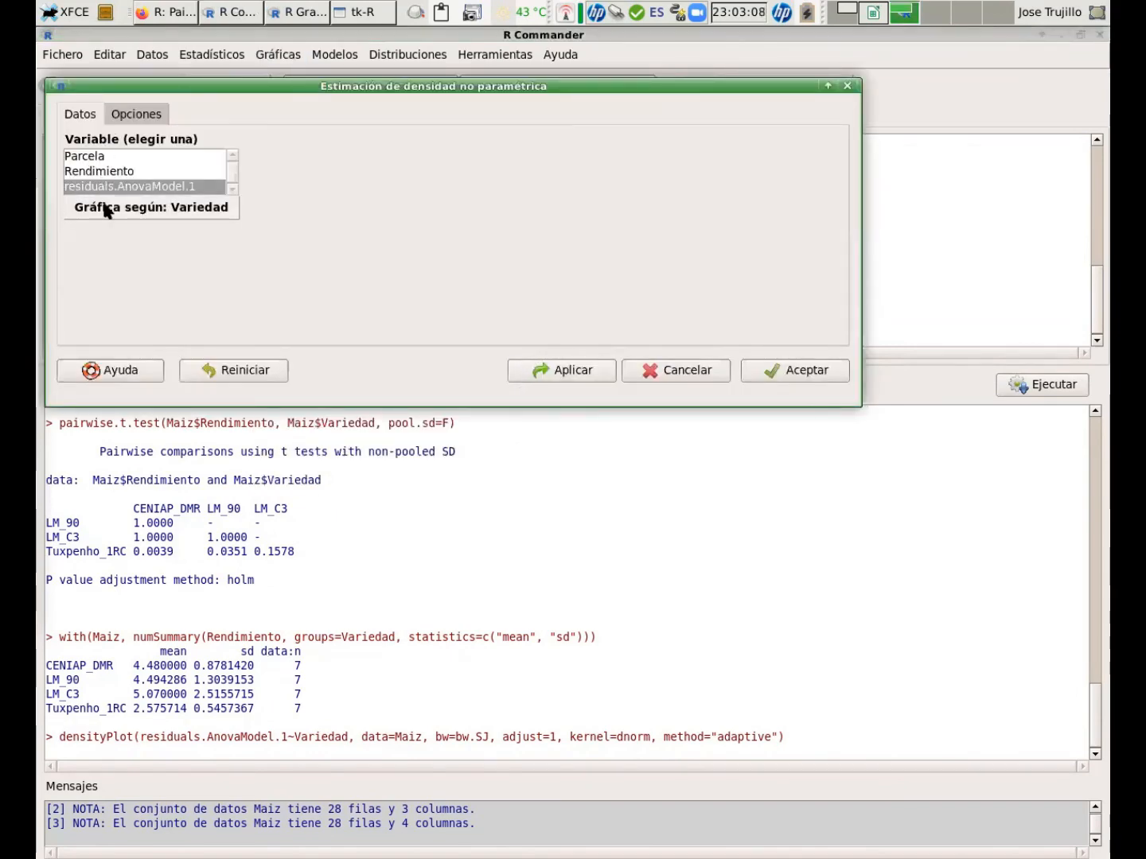
click(247, 371)
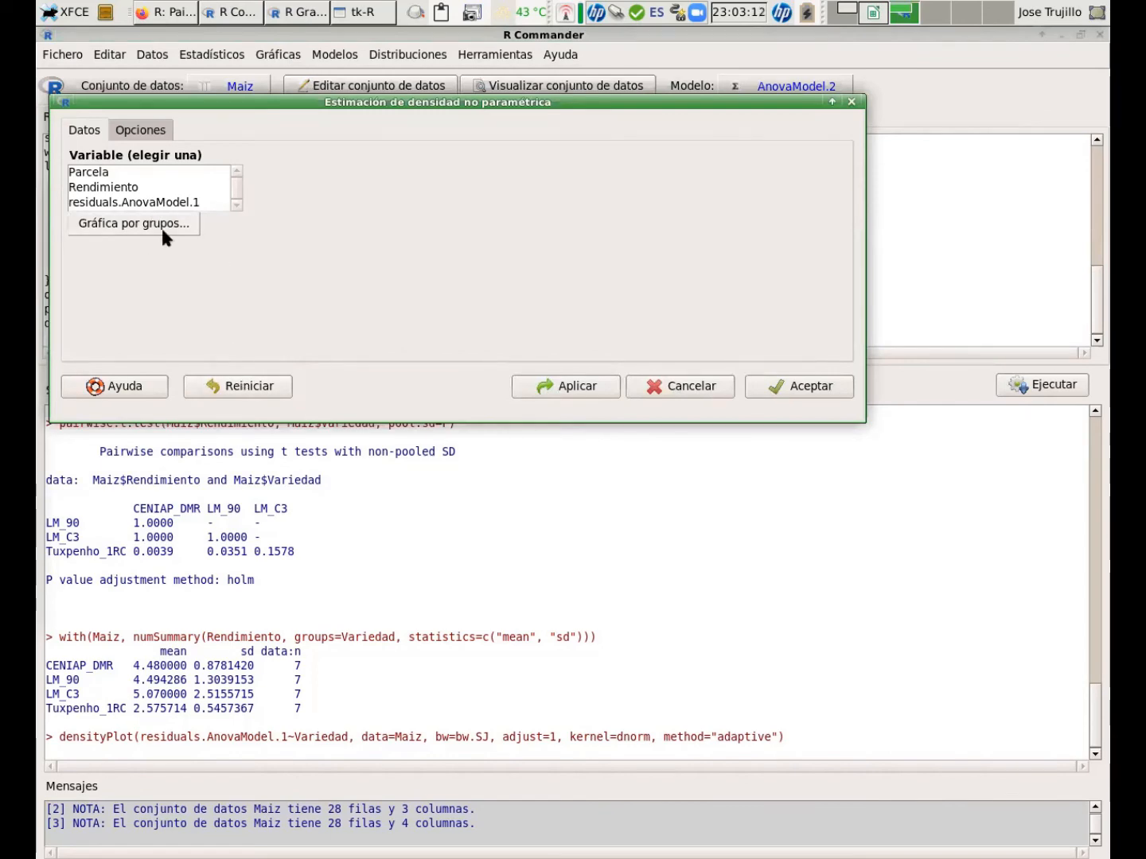
click(160, 203)
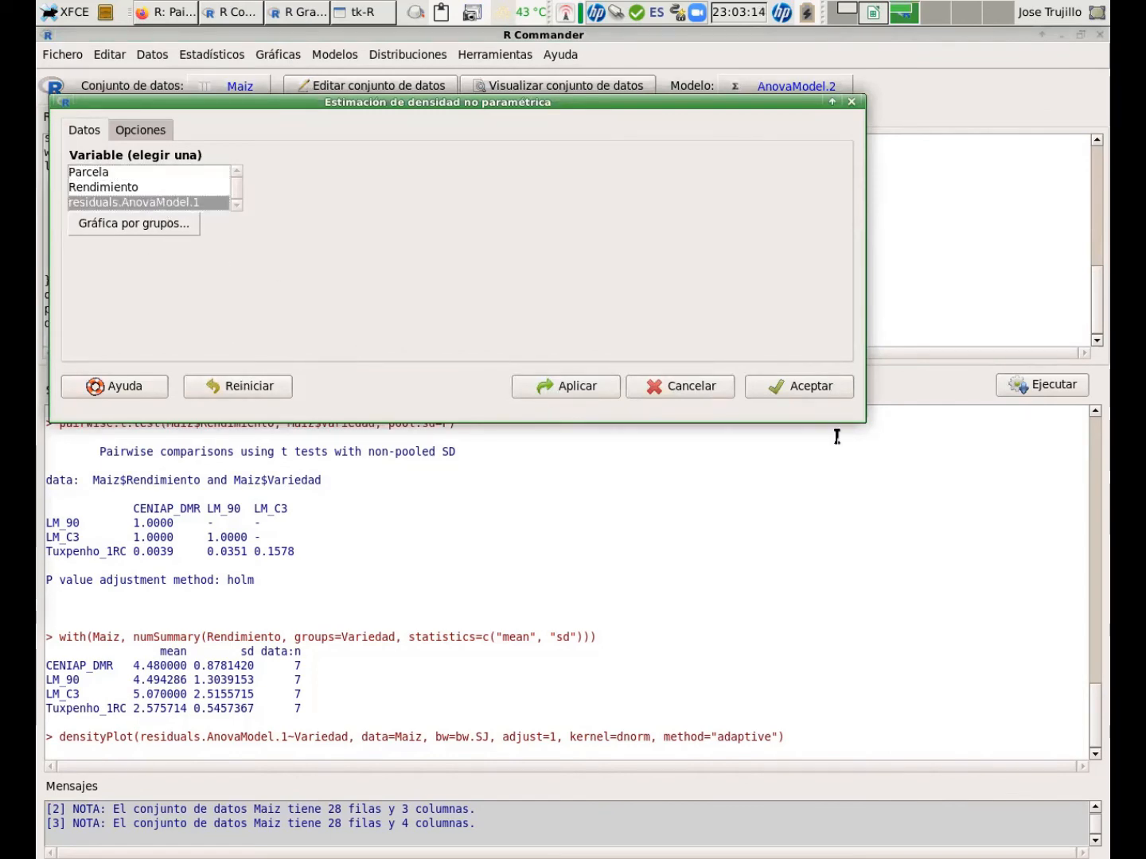
click(824, 386)
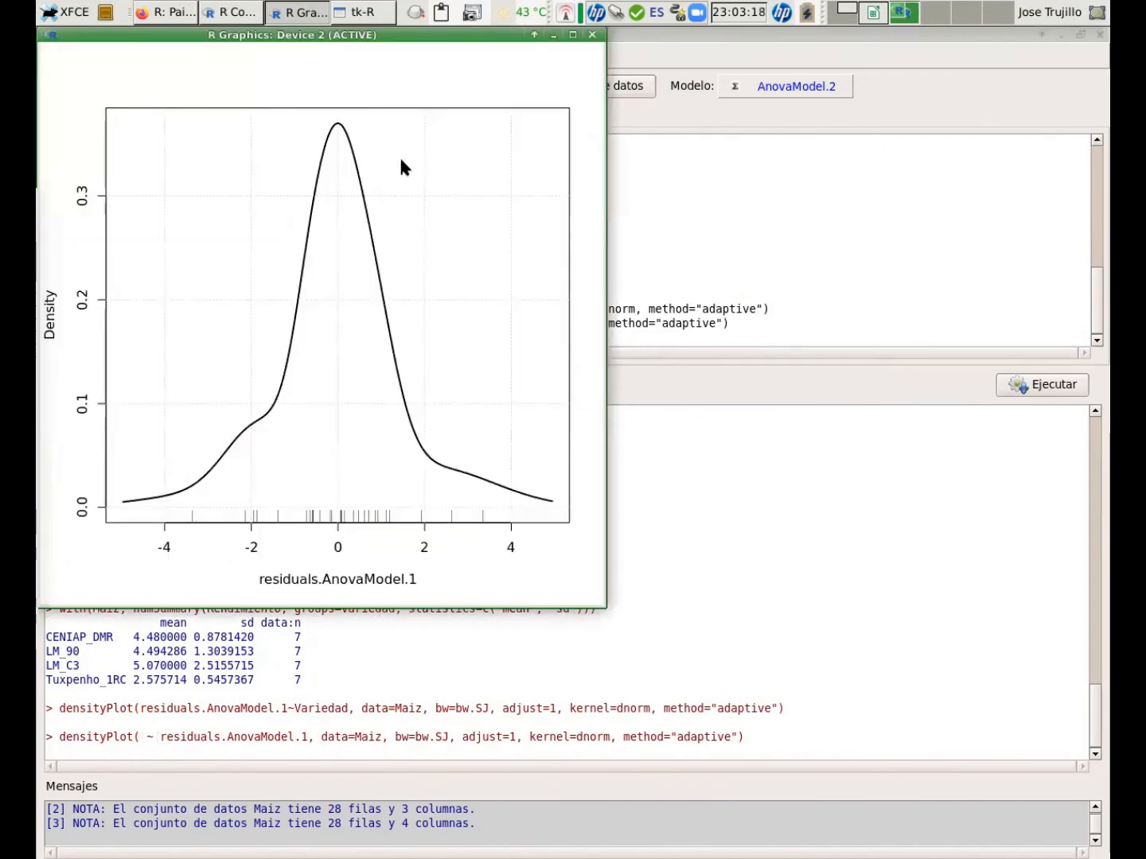
drag(396, 35, 595, 104)
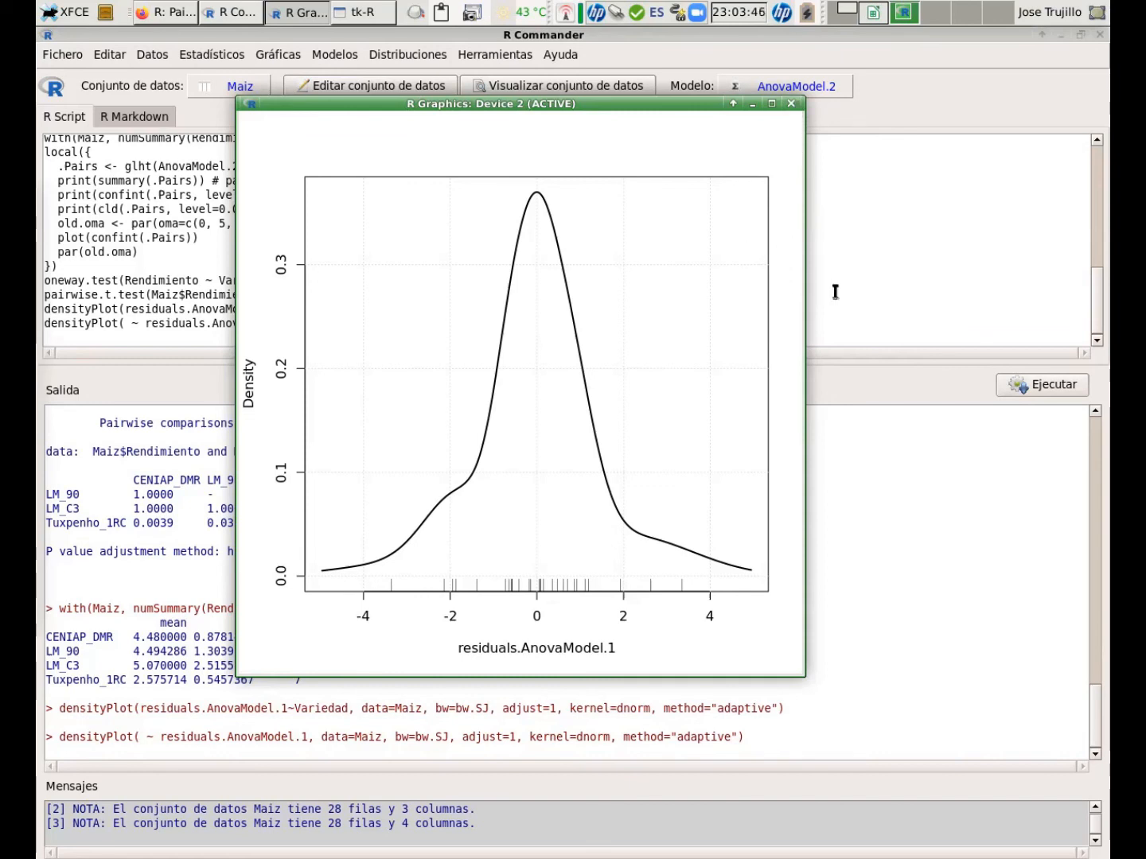
click(563, 36)
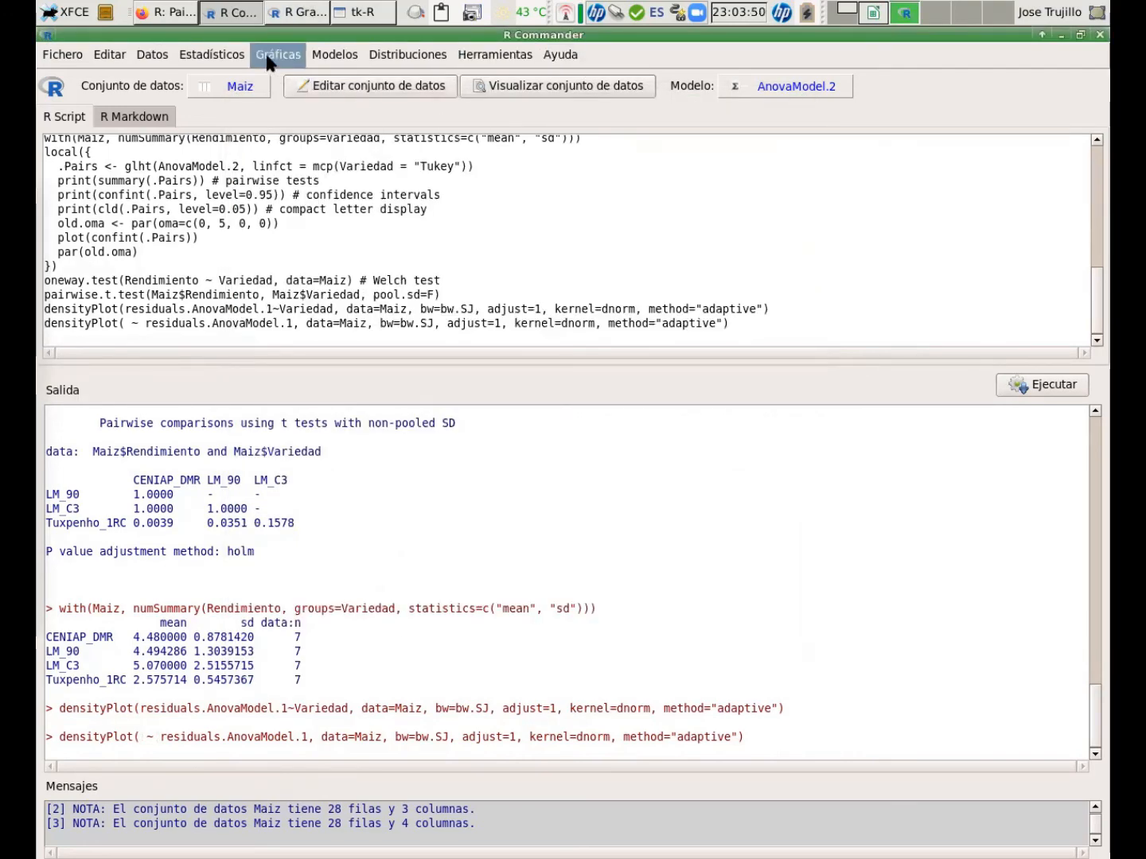
click(319, 54)
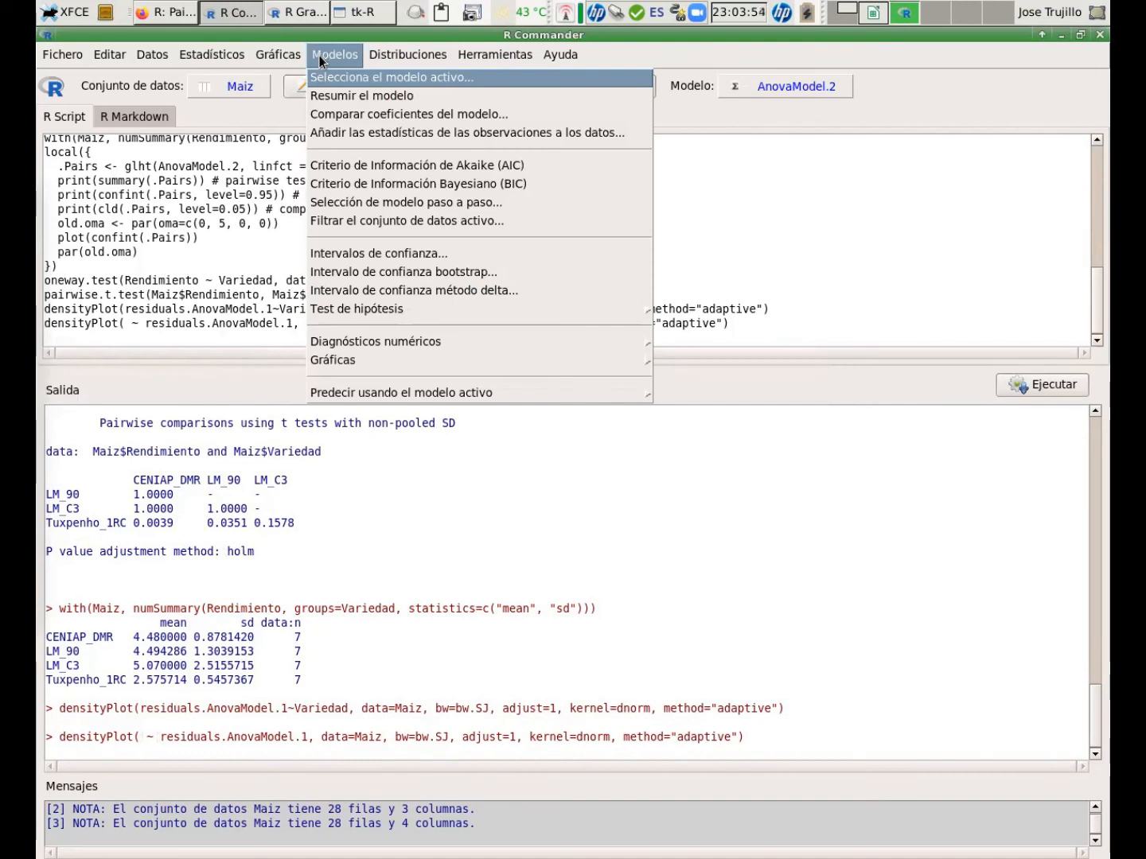
mouse_move(350, 363)
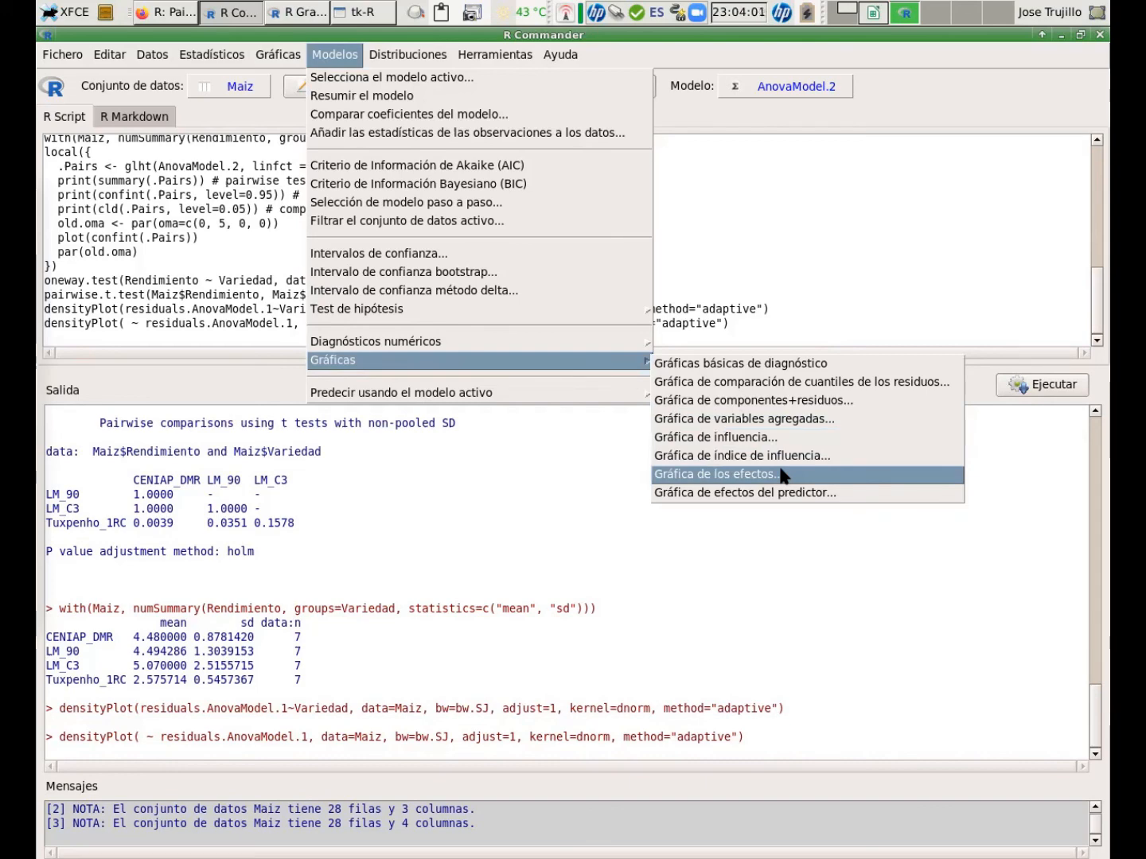
click(803, 100)
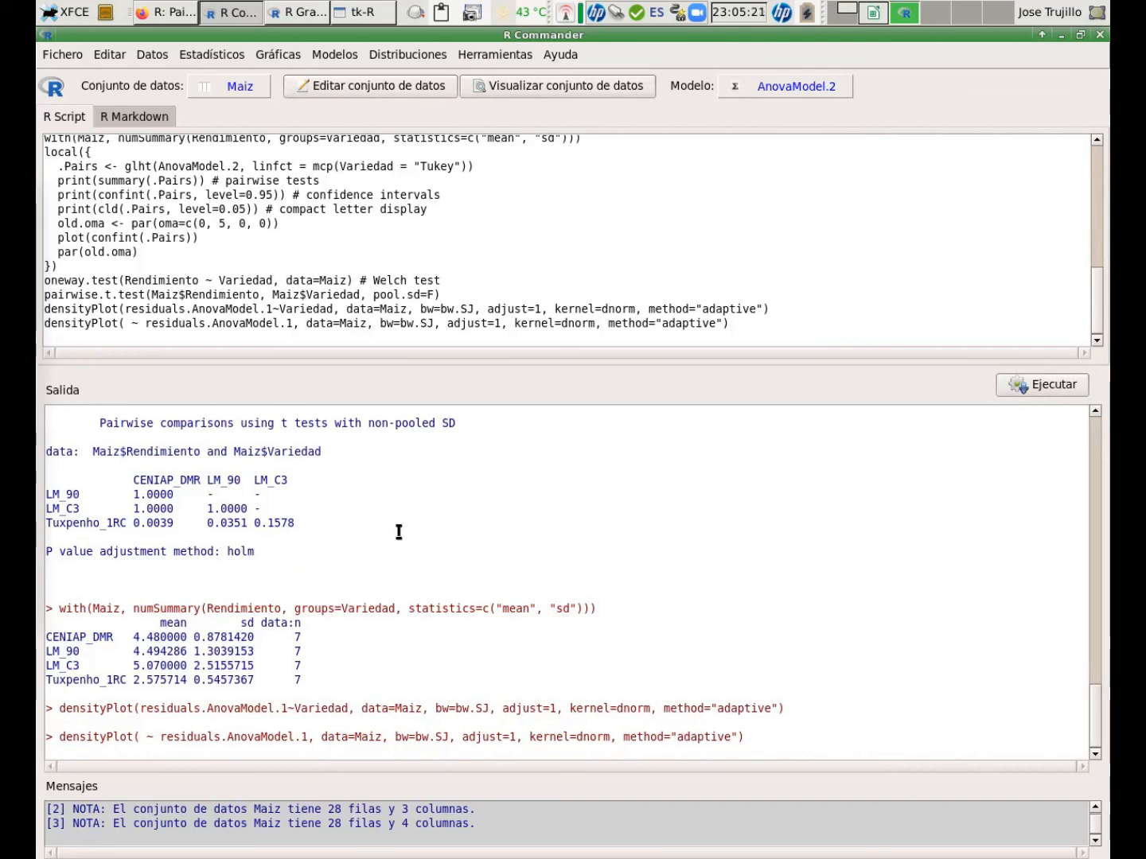
Plot the means of Rendimiento by Variedad with 0.95 confidence interval error bars and view the graph.
click(279, 54)
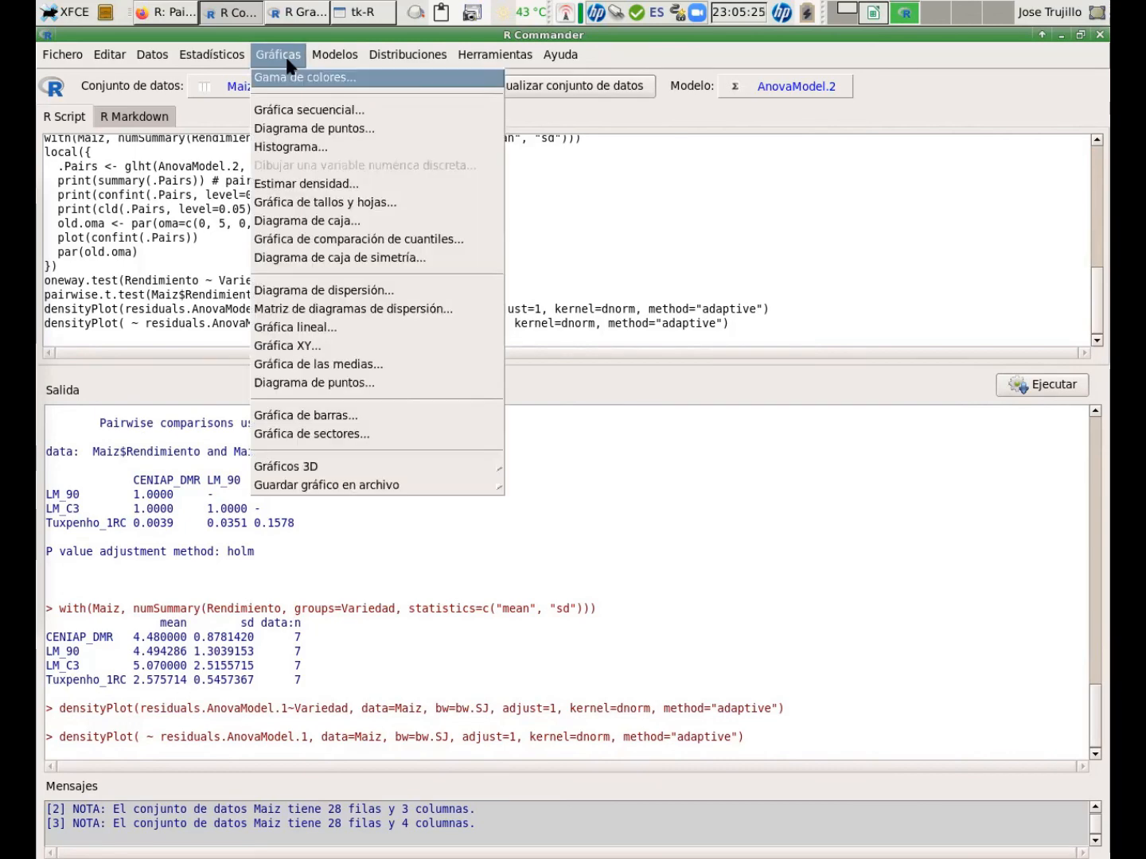
click(346, 369)
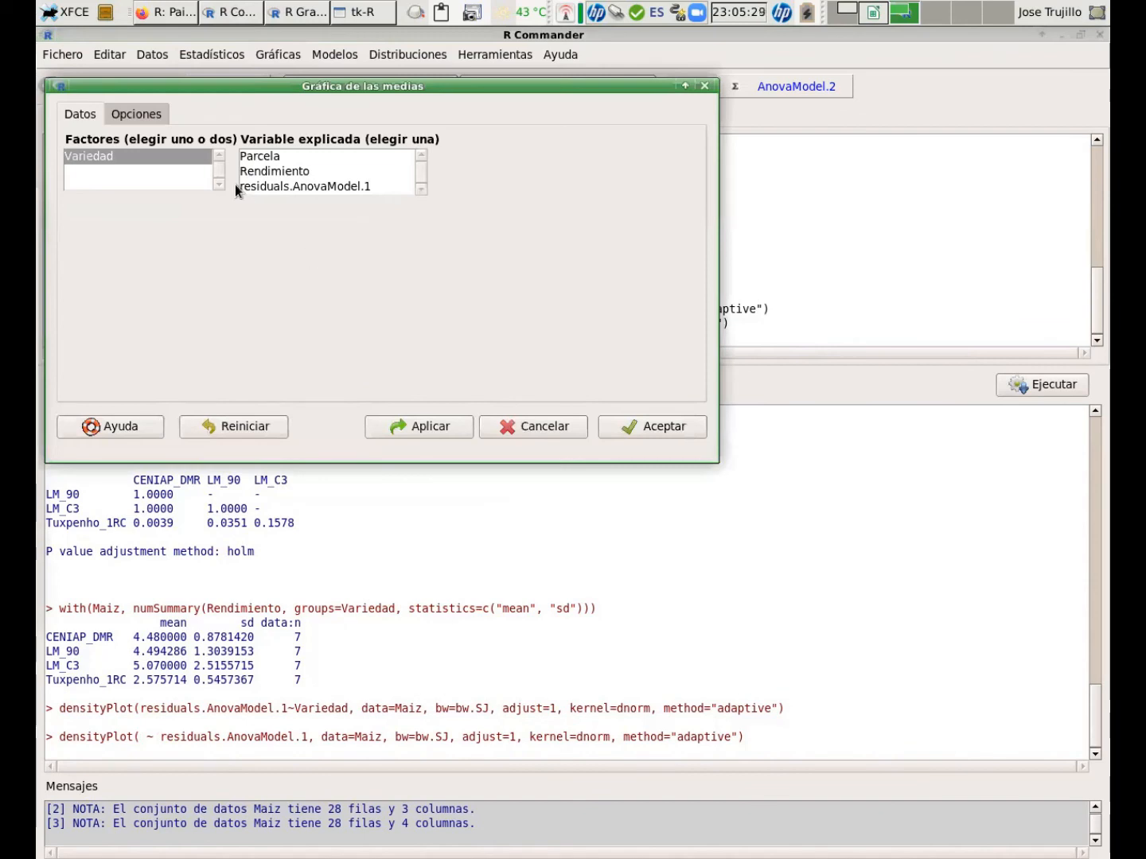
click(281, 173)
click(158, 120)
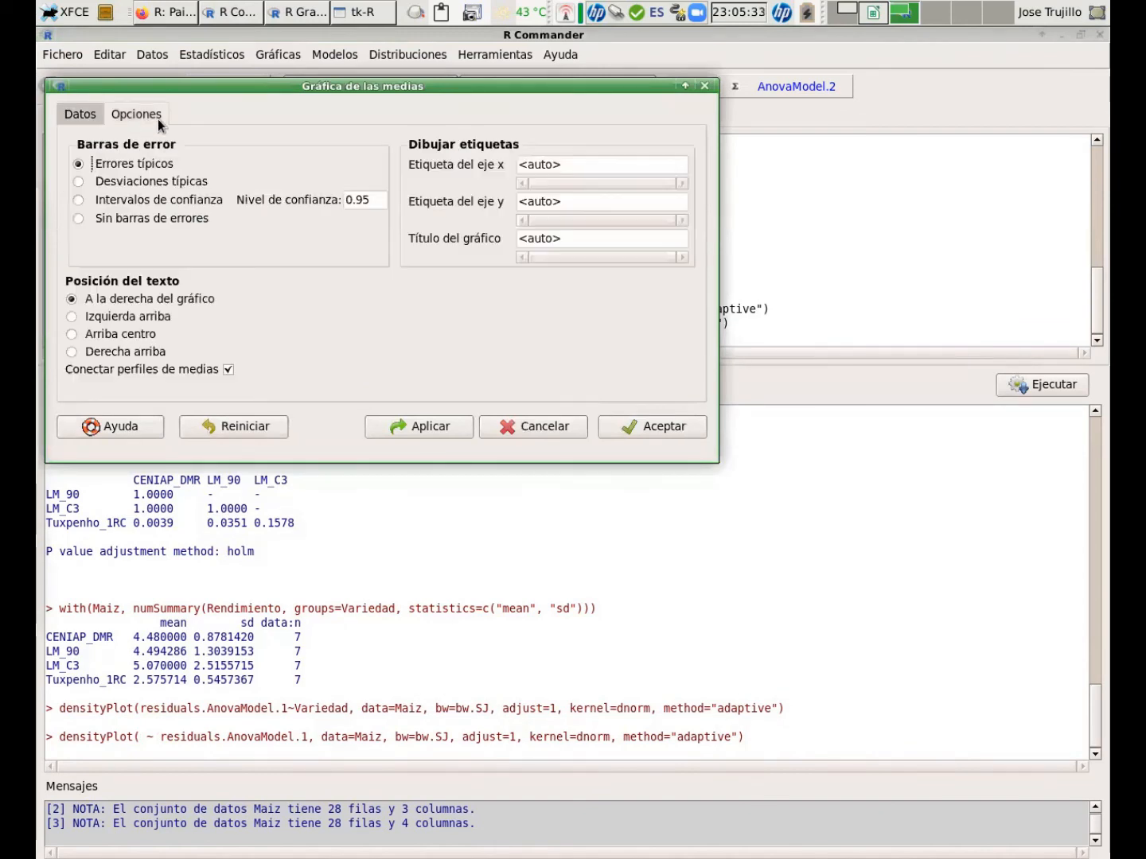
click(148, 199)
drag(170, 89, 246, 129)
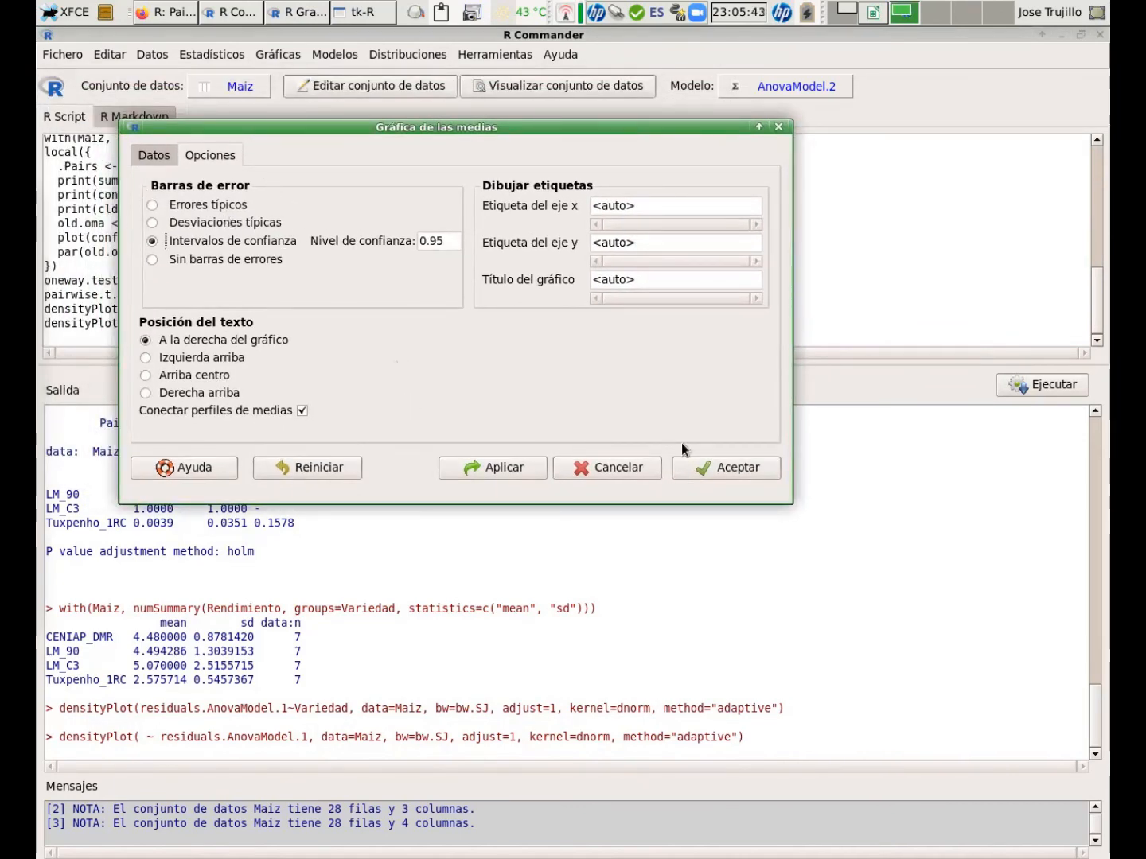
click(729, 470)
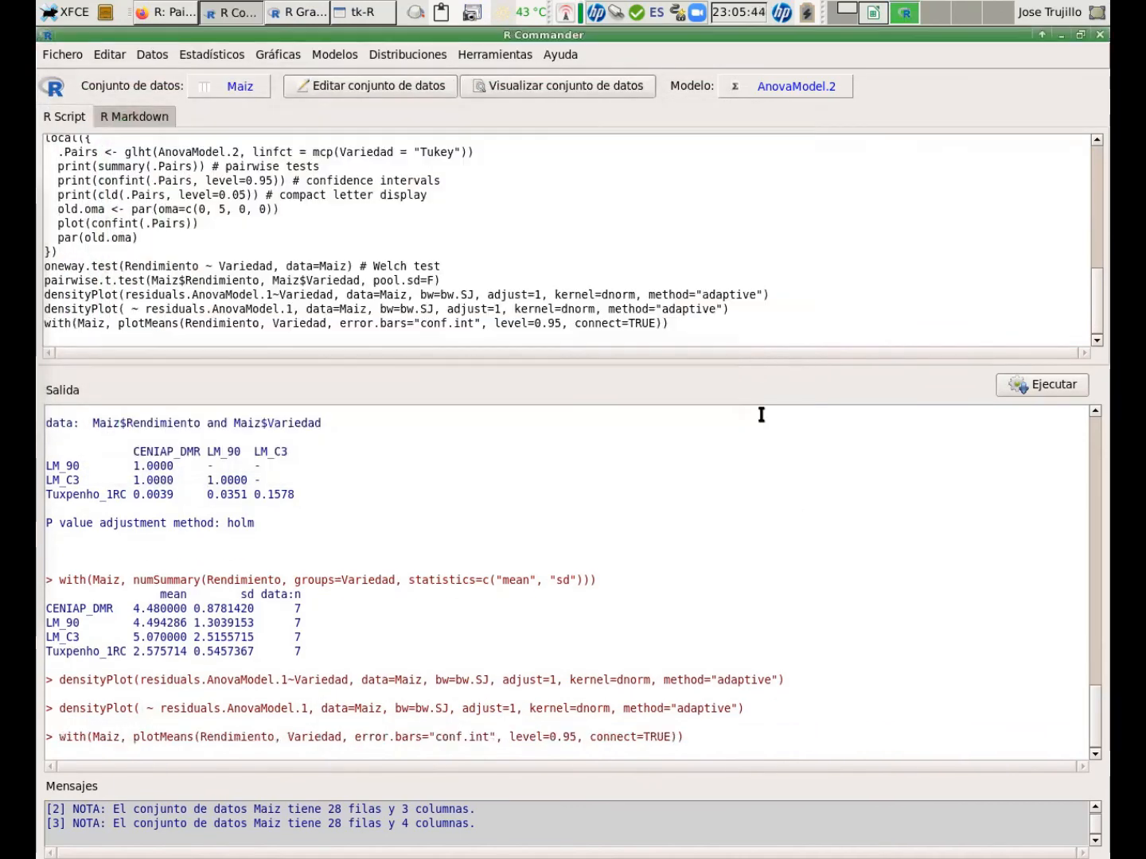
click(292, 15)
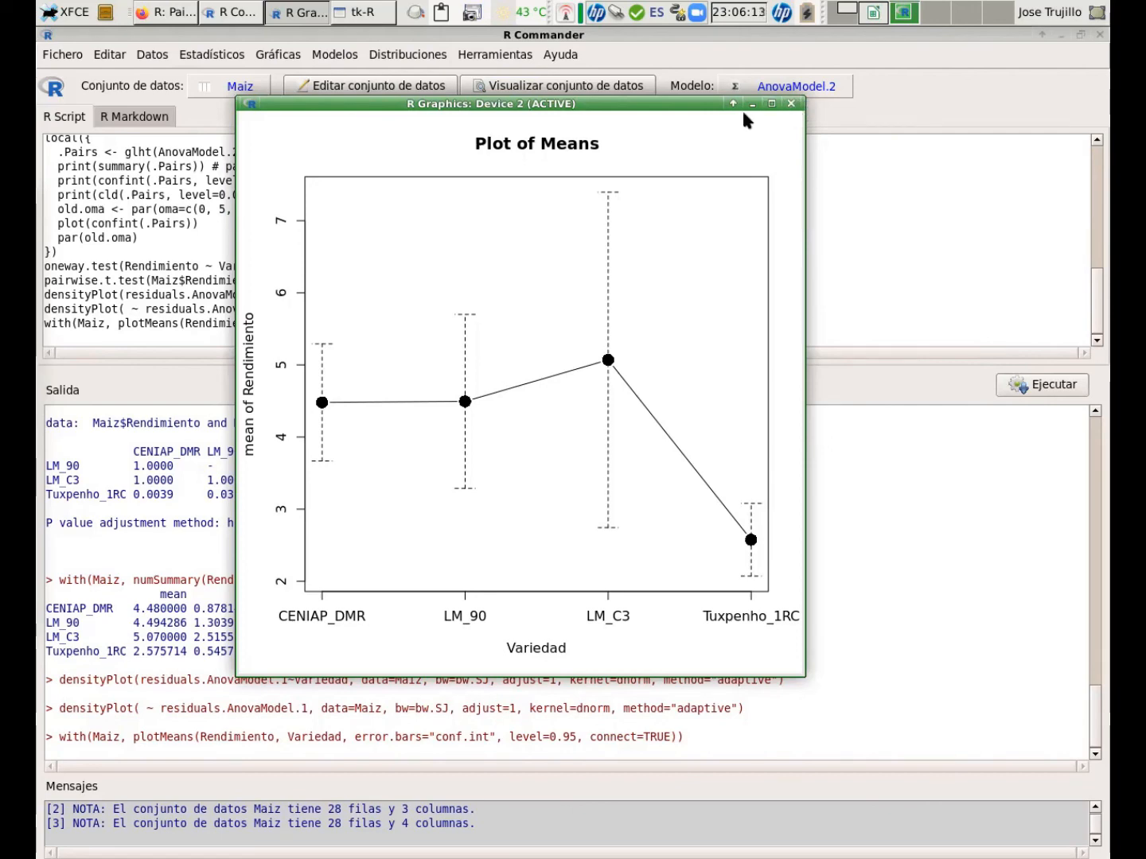
Save the means plot as a PDF file named Maiz.pdr in the Datos folder, keeping the 7 x 7 inch default size.
click(277, 62)
mouse_move(329, 481)
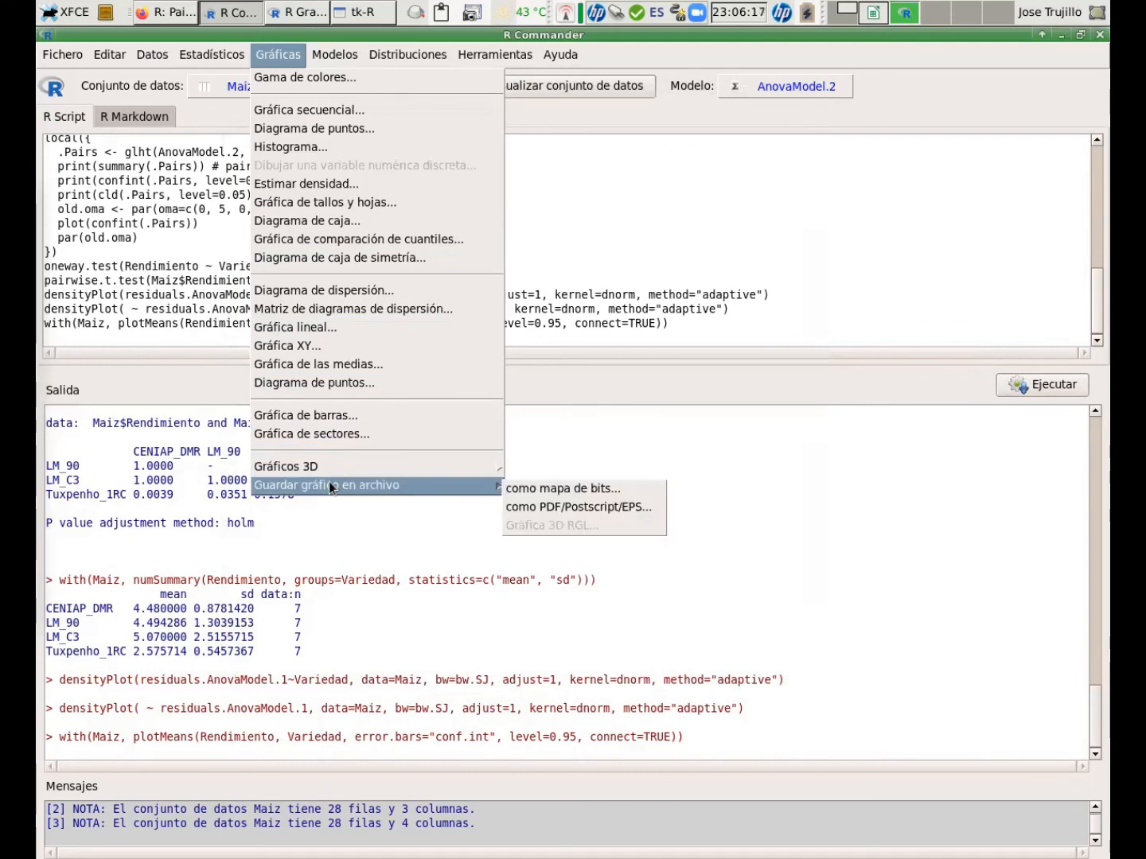
click(573, 506)
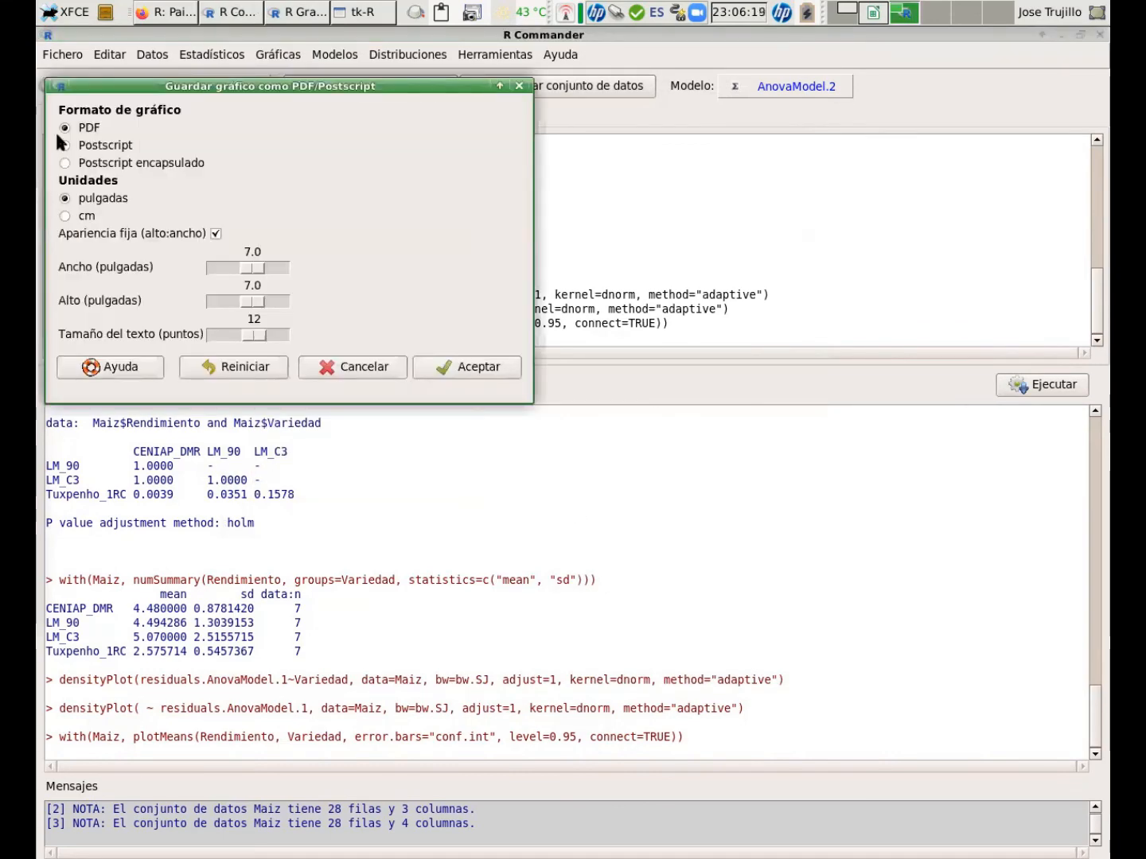
click(516, 371)
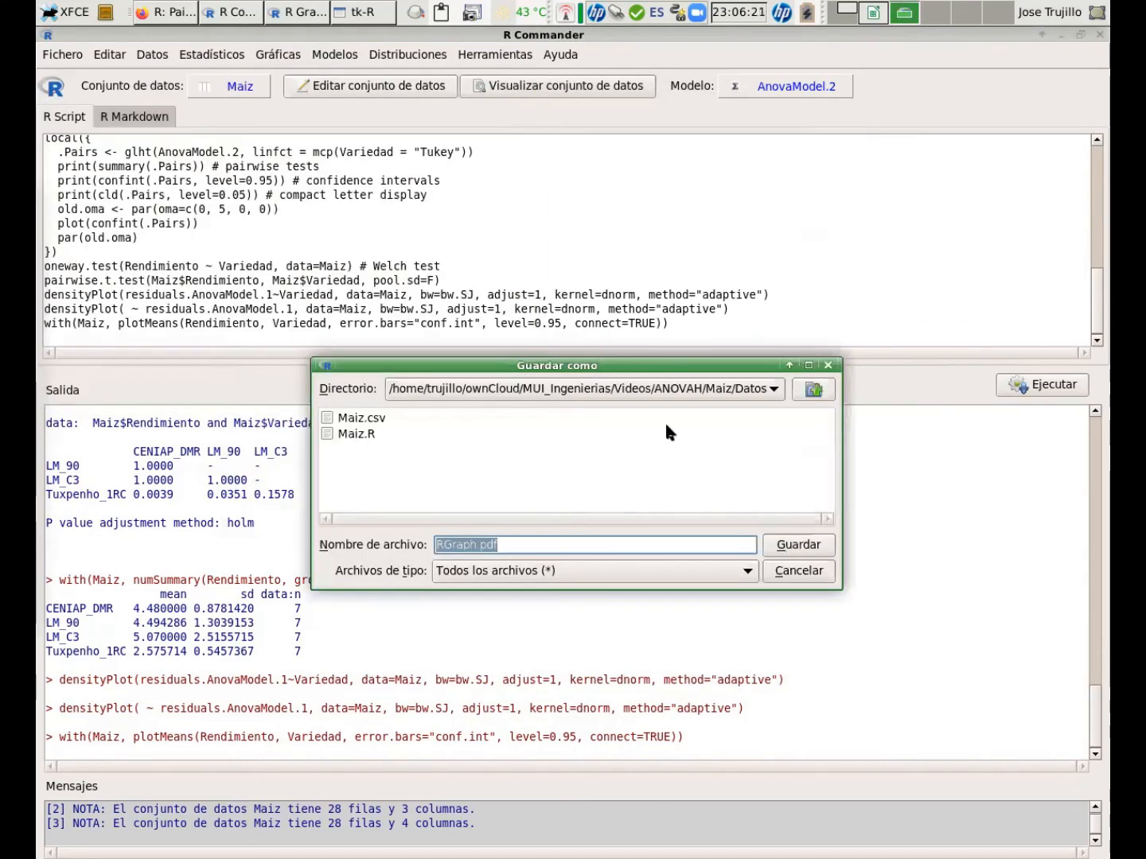
text(Ma)
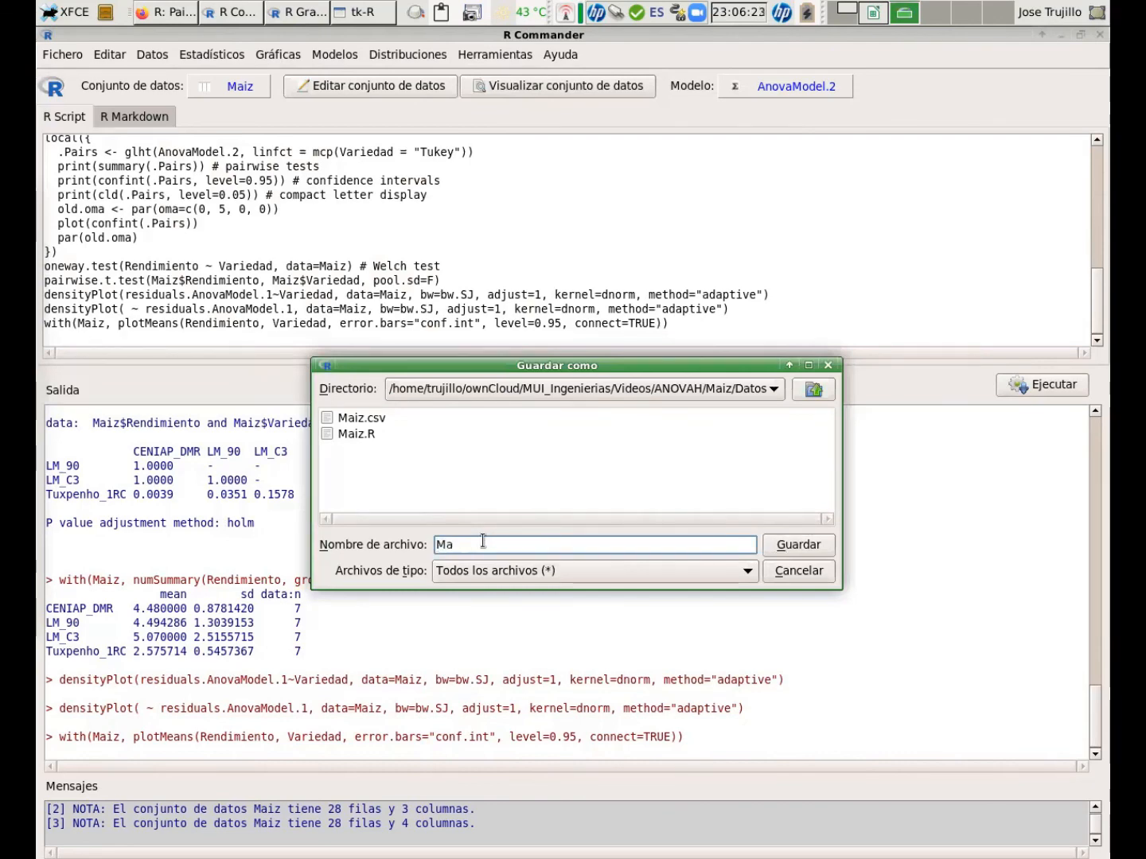
text(iz.pdr)
click(813, 548)
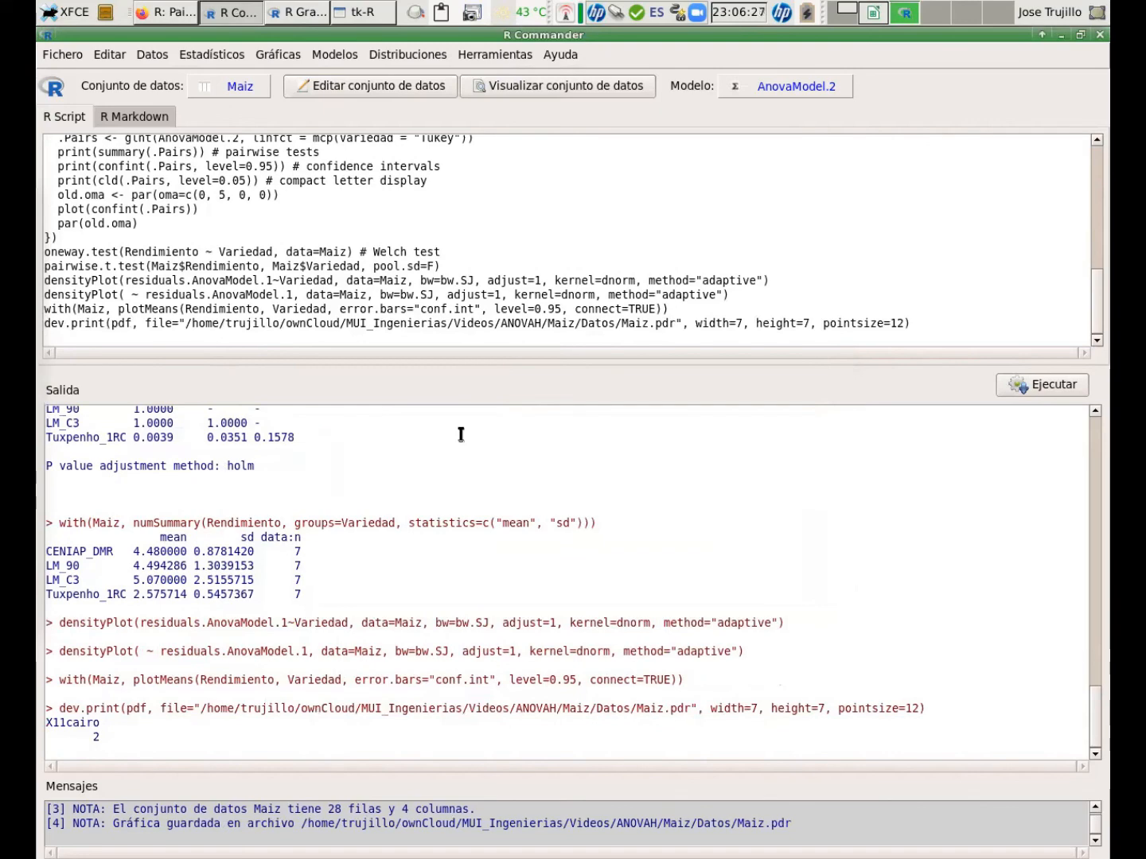
Save the output results to a file named Maiz.txt in the same Datos folder.
click(62, 54)
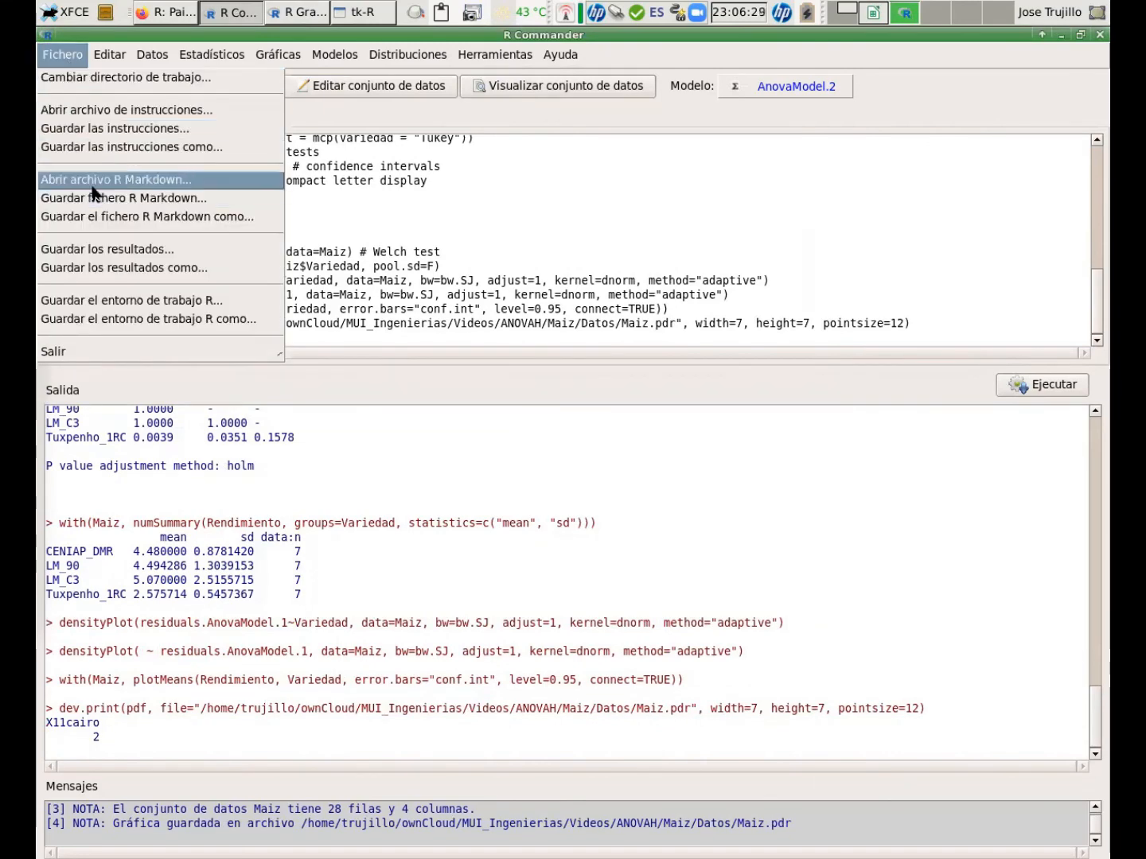
click(120, 268)
click(356, 450)
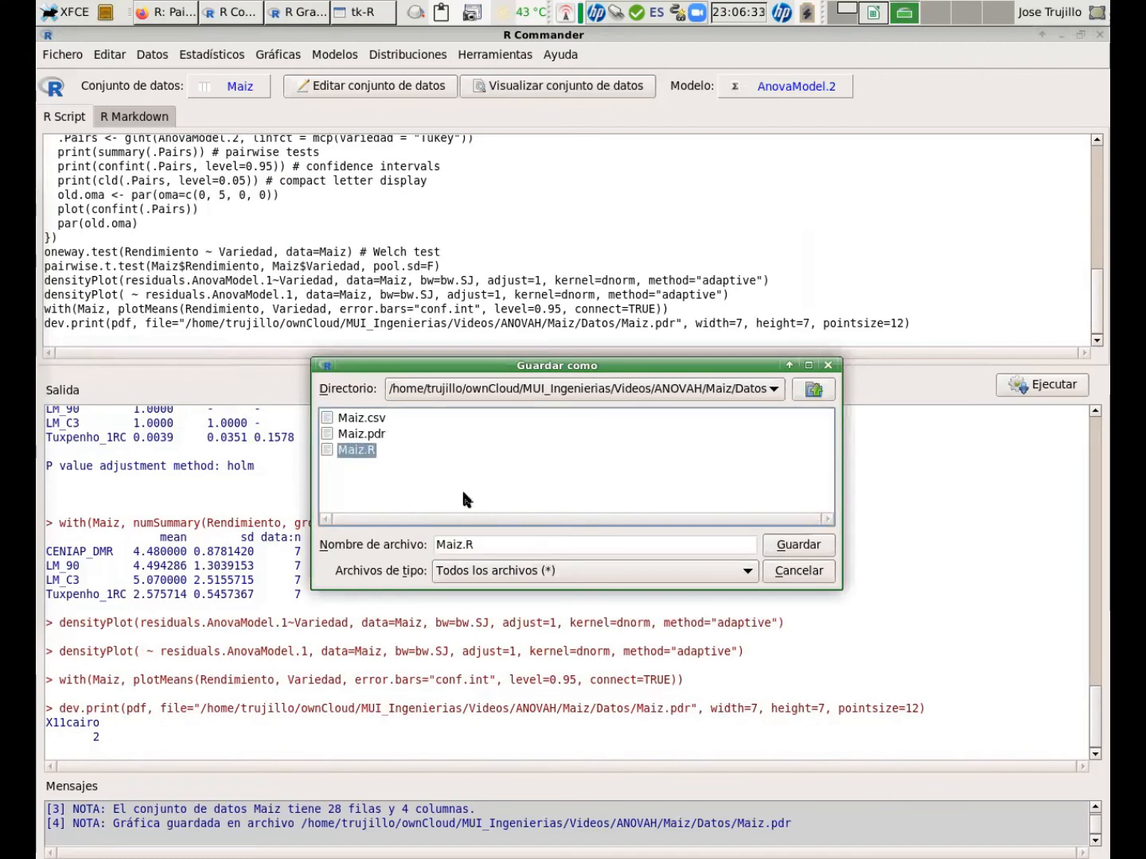
click(505, 541)
click(504, 541)
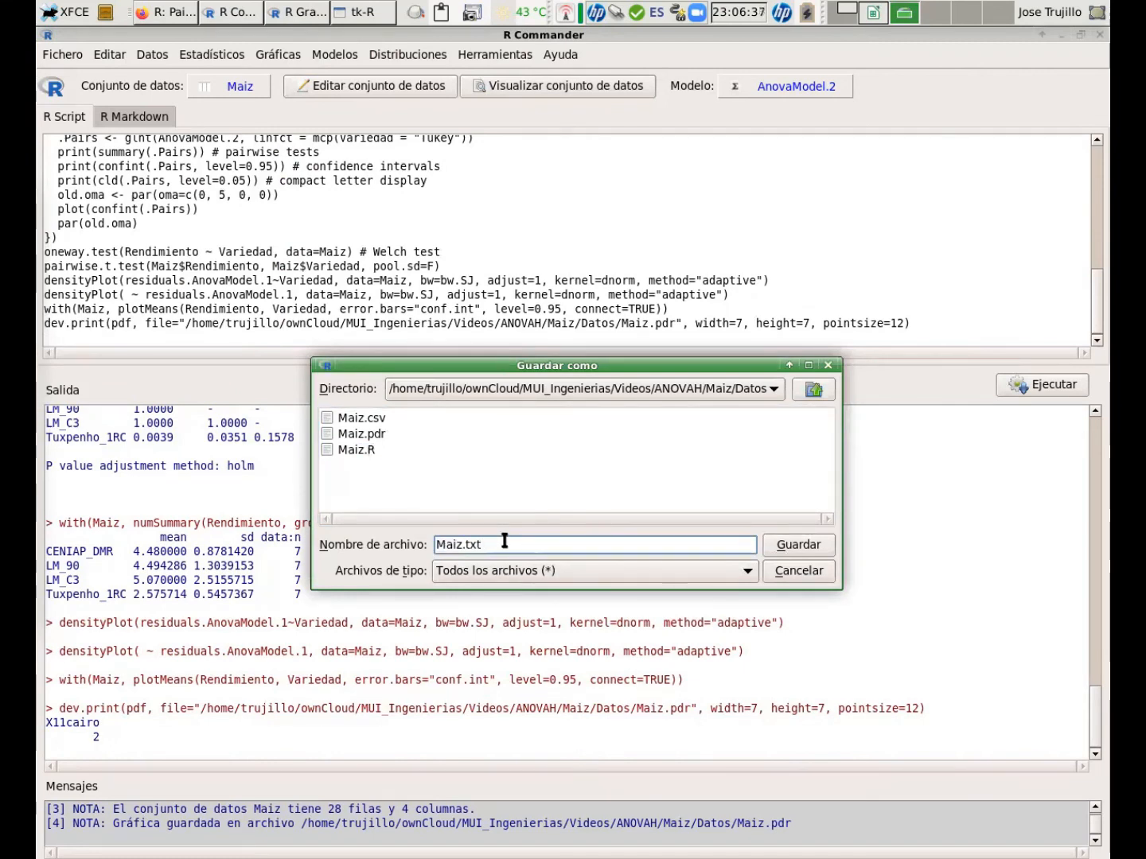
click(813, 552)
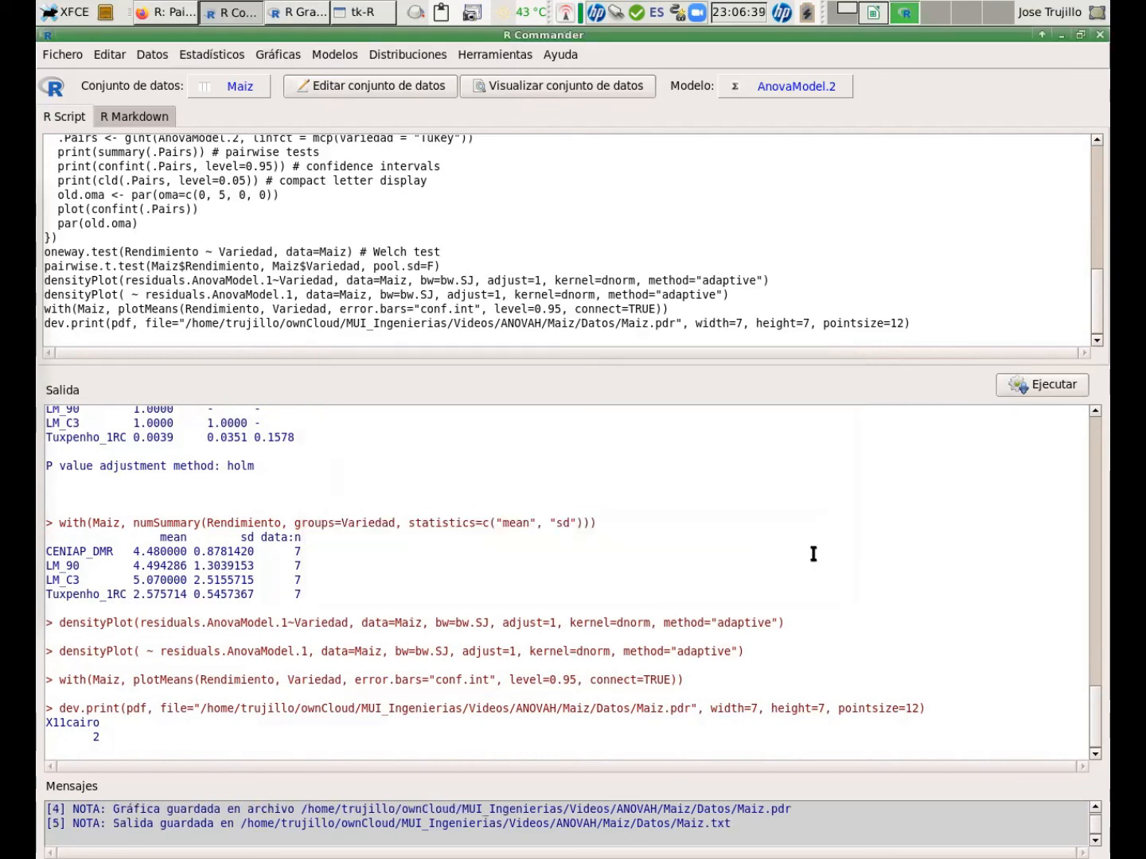